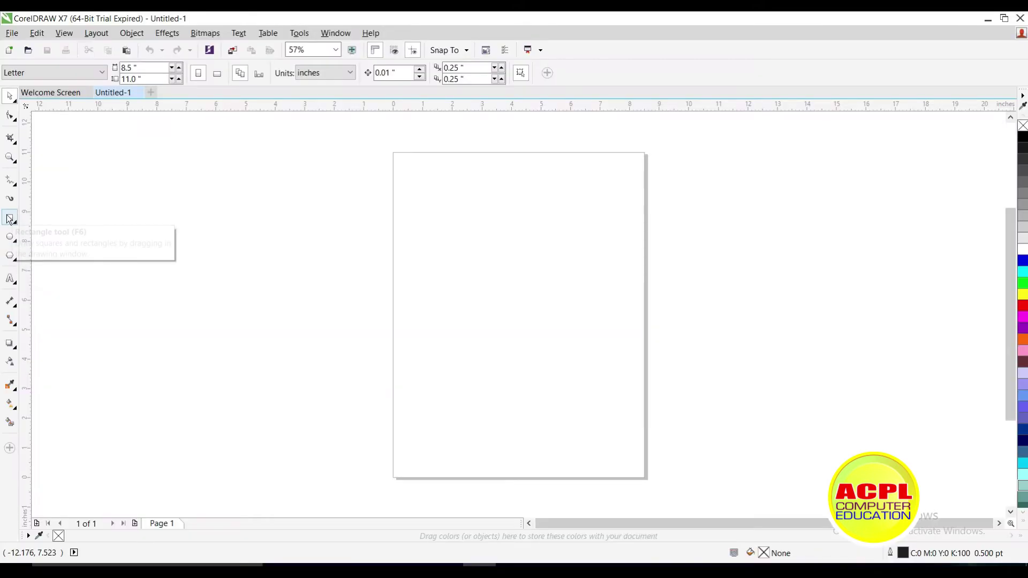
Step: Draw a rectangle about 2.47 inches wide and 1.47 inches high on the page
click(11, 220)
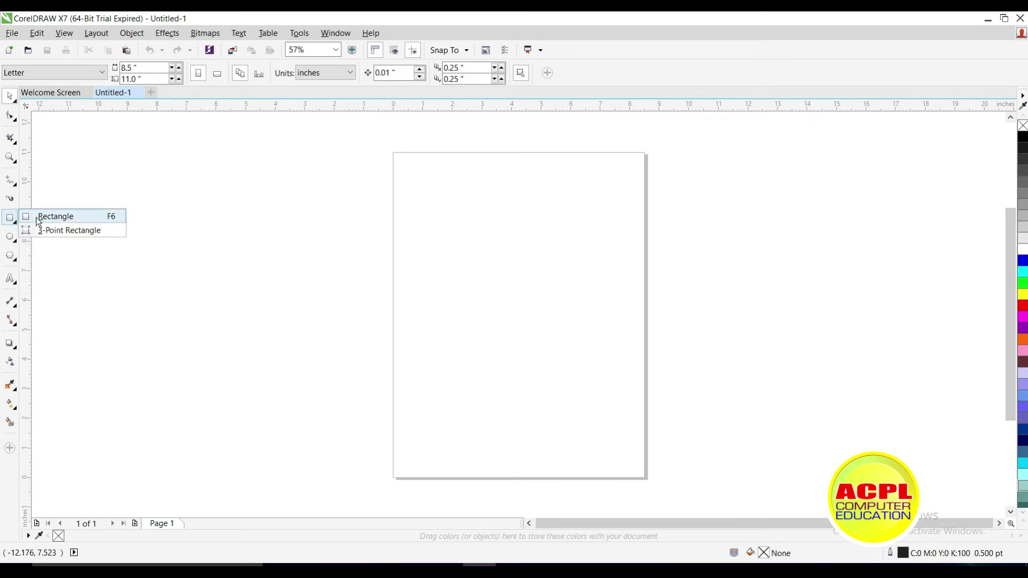
click(37, 217)
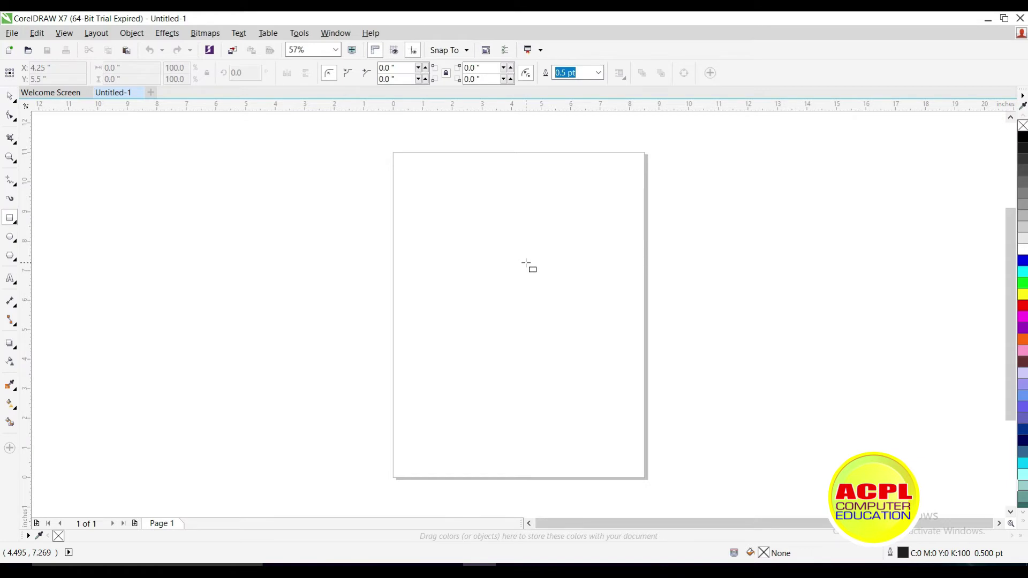
scroll(505, 259, up, 5)
mouse_move(332, 212)
mouse_down()
mouse_move(370, 271)
mouse_move(544, 382)
mouse_move(650, 401)
mouse_up()
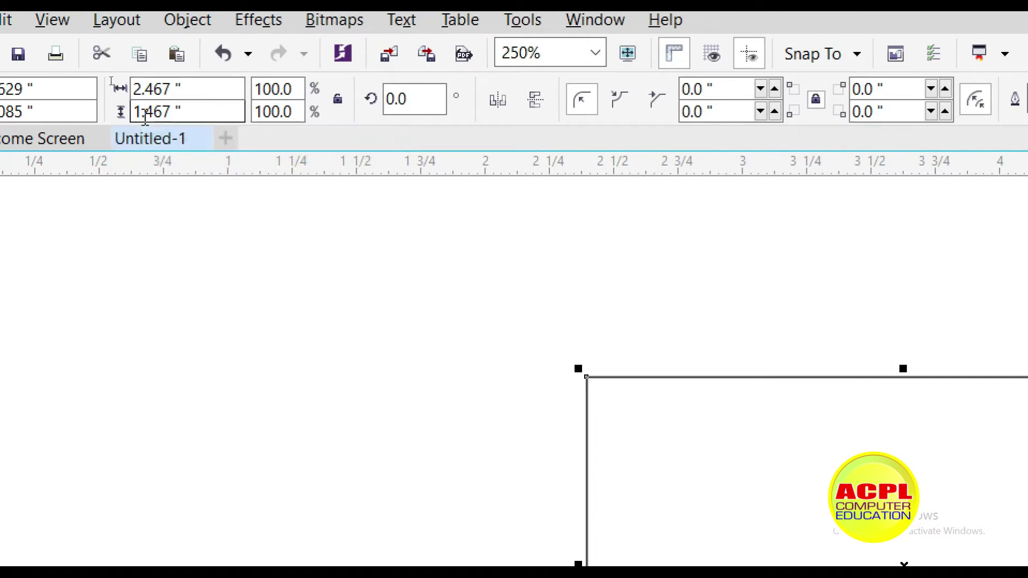
Step: Set the rectangle's width to 3.5 inches and its height to 2 inches
key(BackSpace)
drag(190, 87, 129, 84)
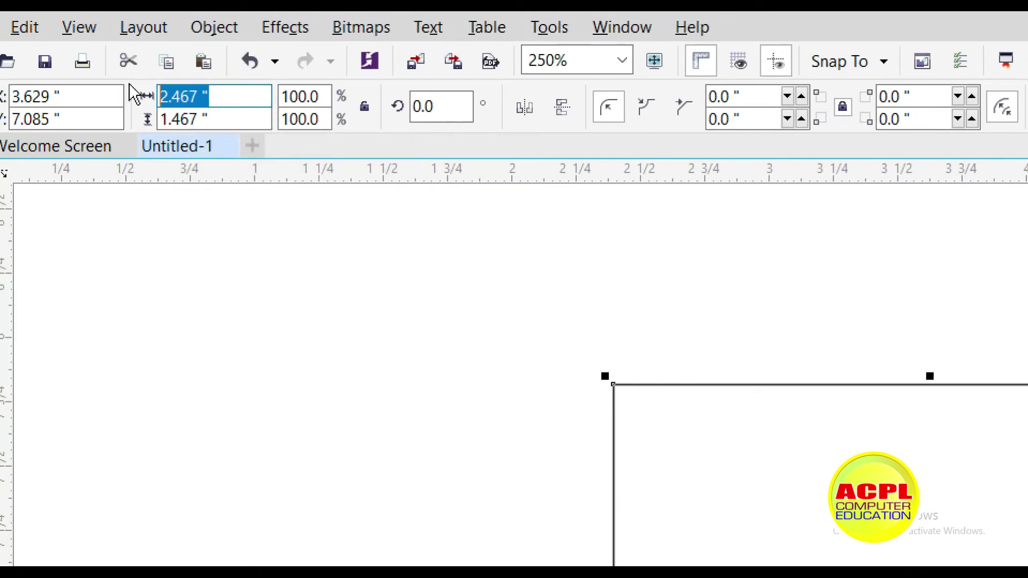
text(3.5)
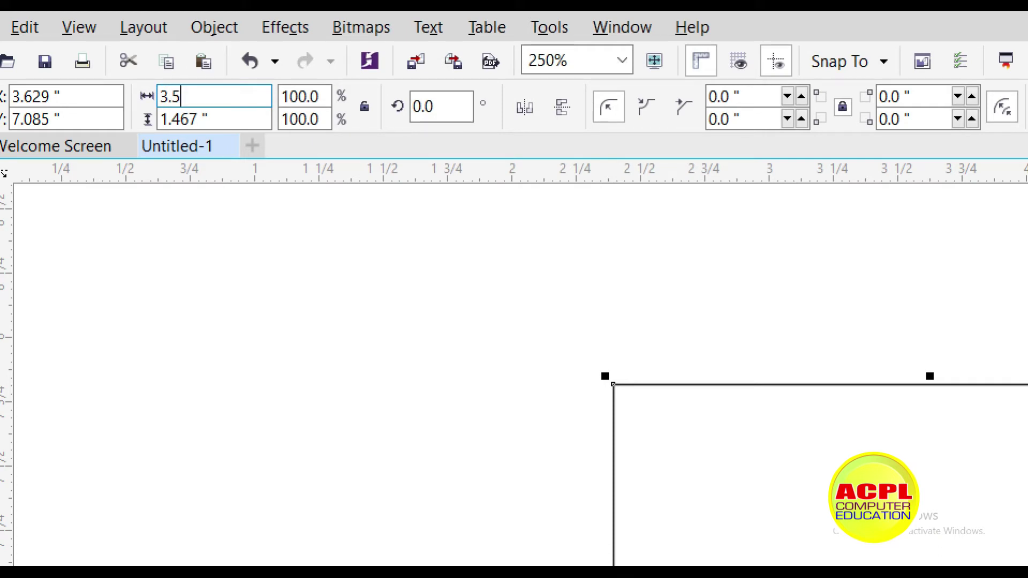
key(Tab)
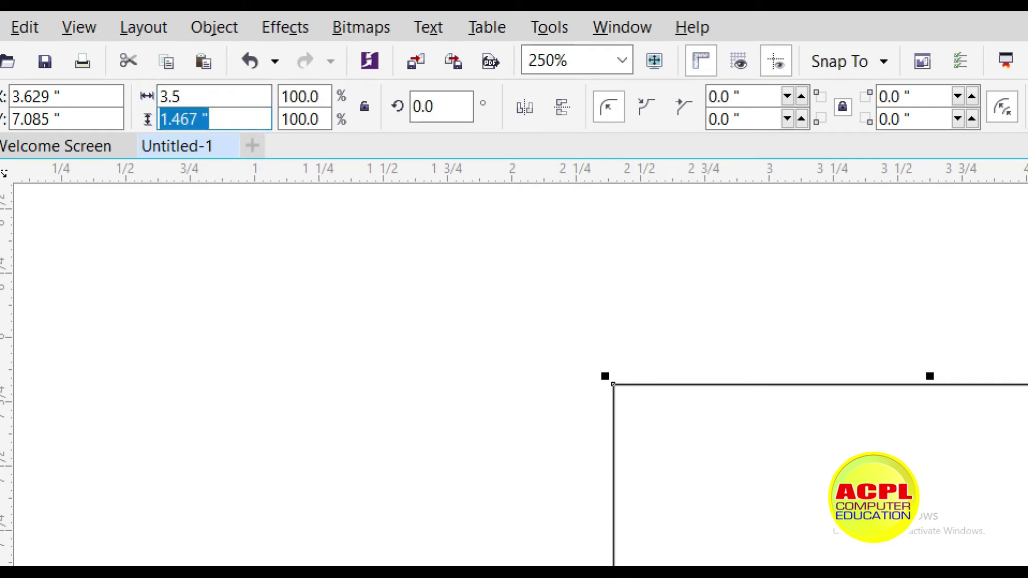
text(2)
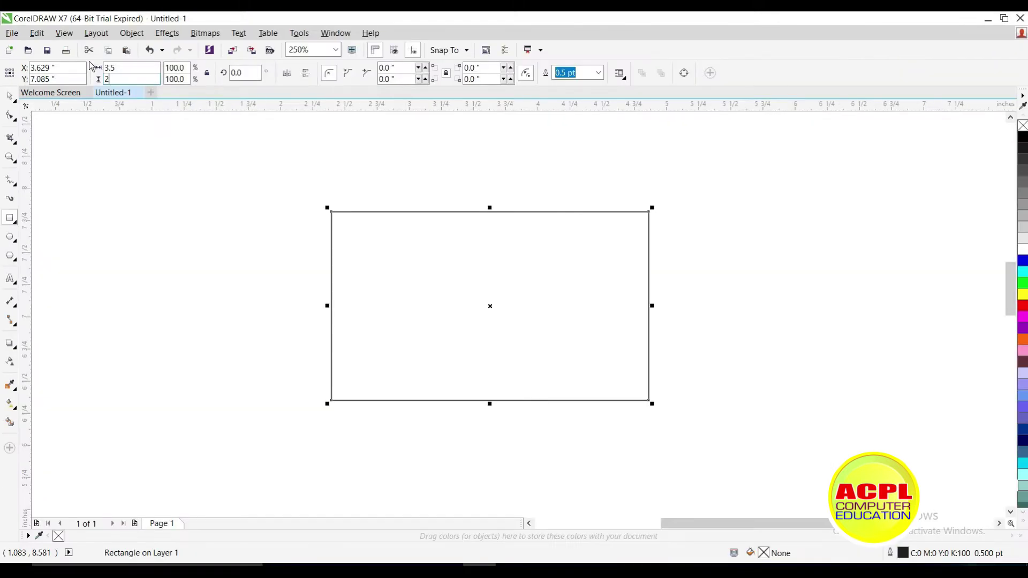
key(Return)
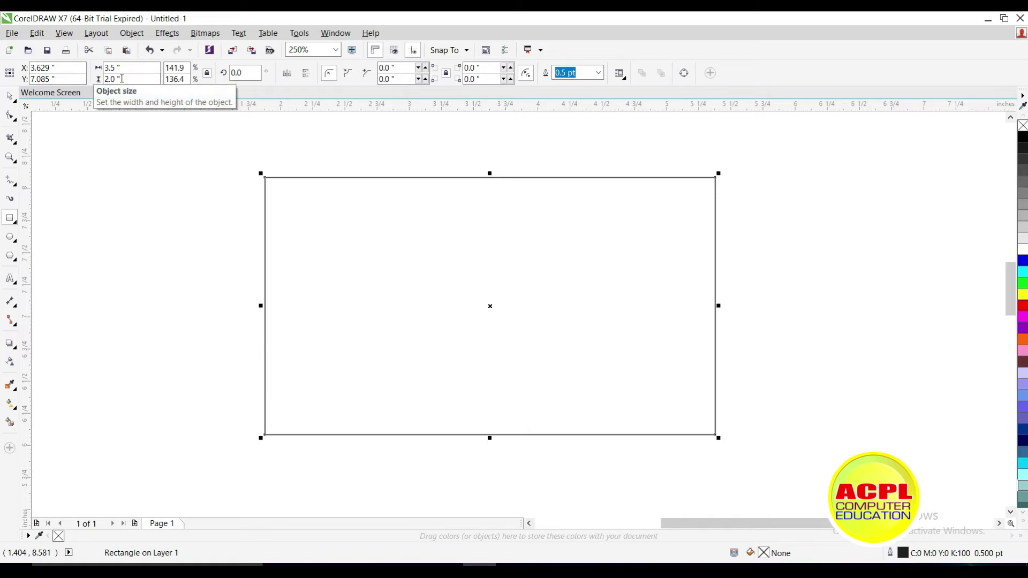
Step: Try a height of 2.5 inches on the rectangle with its proportions locked, and undo the resize
click(122, 79)
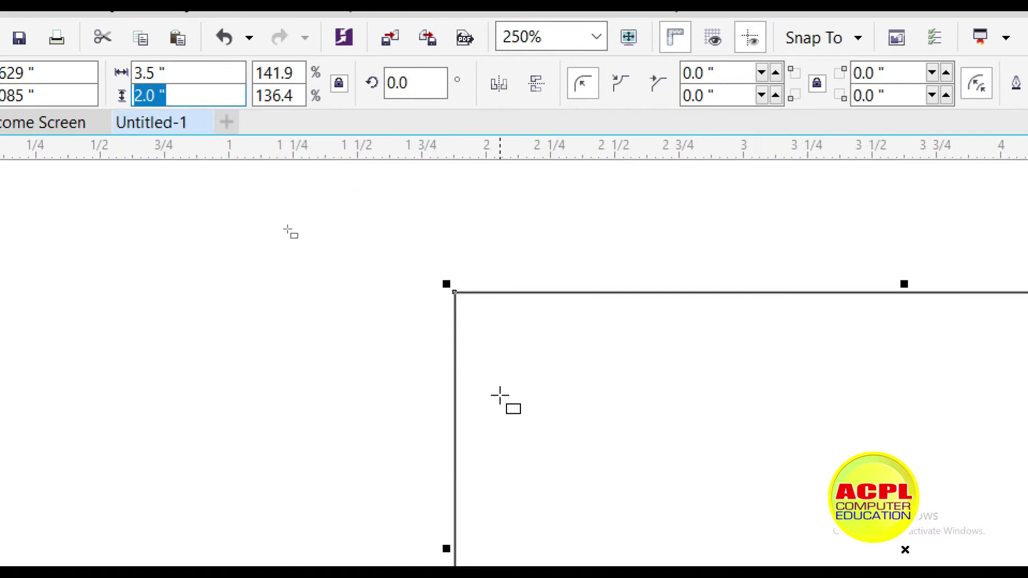
text(2.)
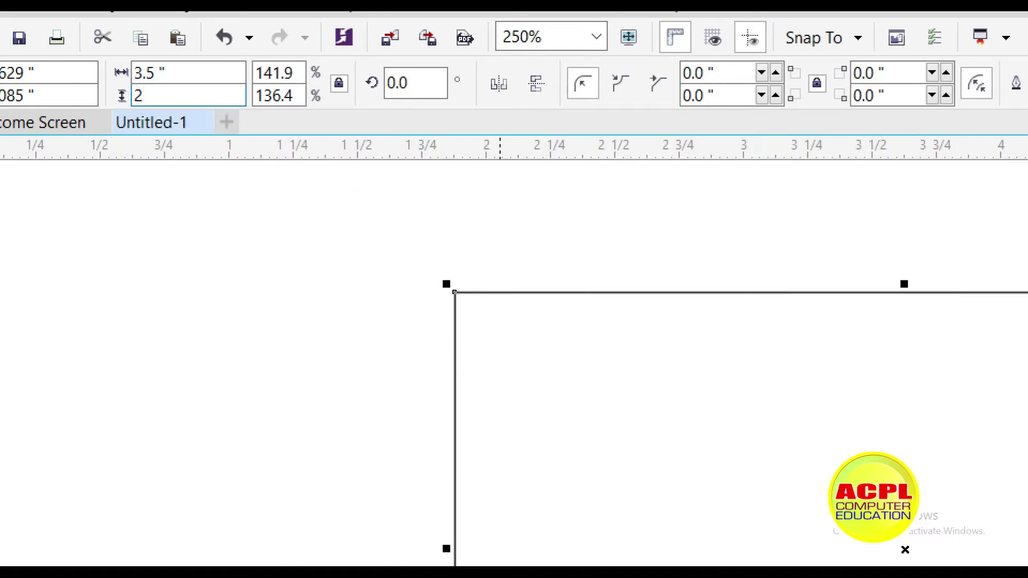
text(5)
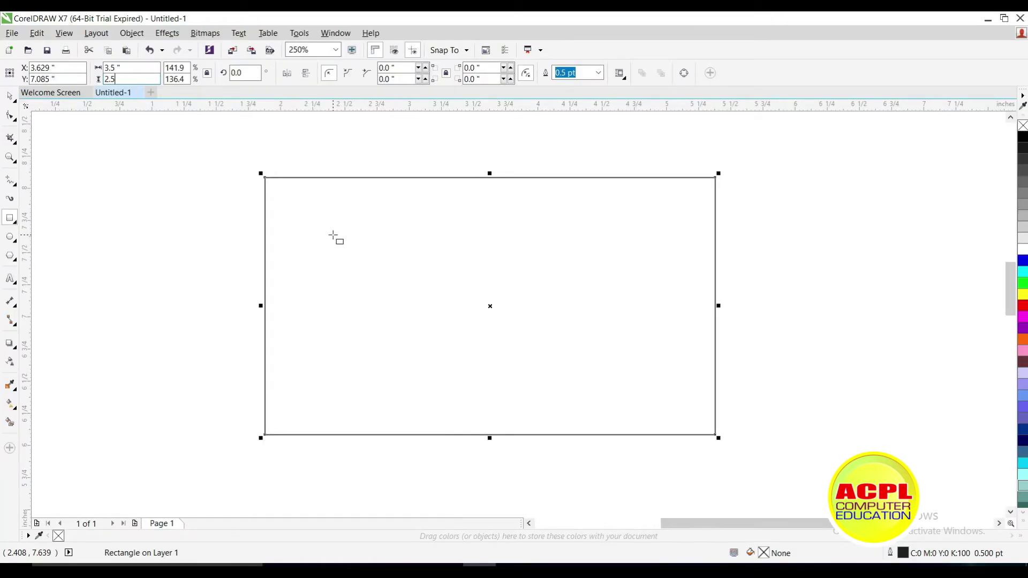
key(Return)
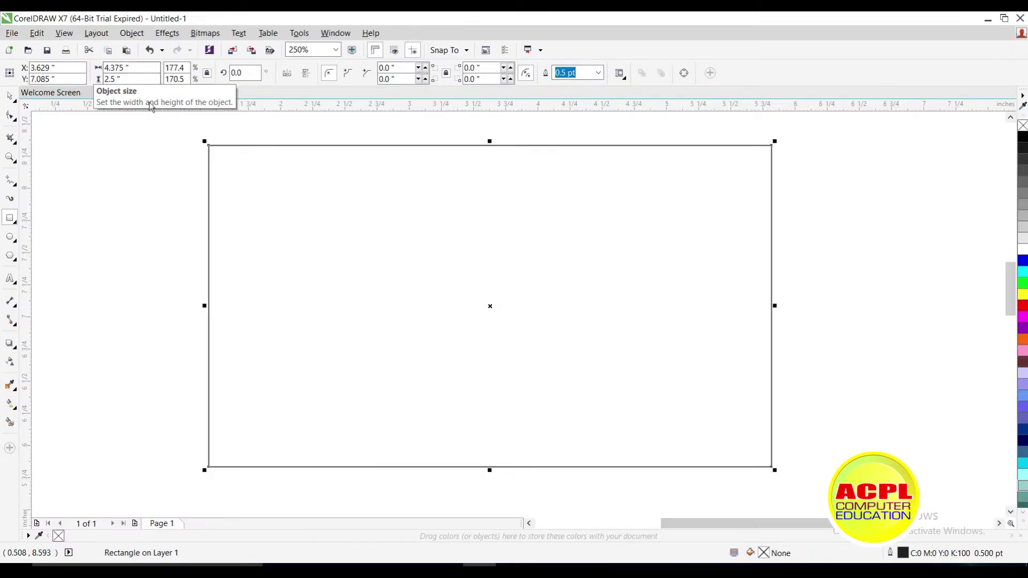
key(ctrl+z)
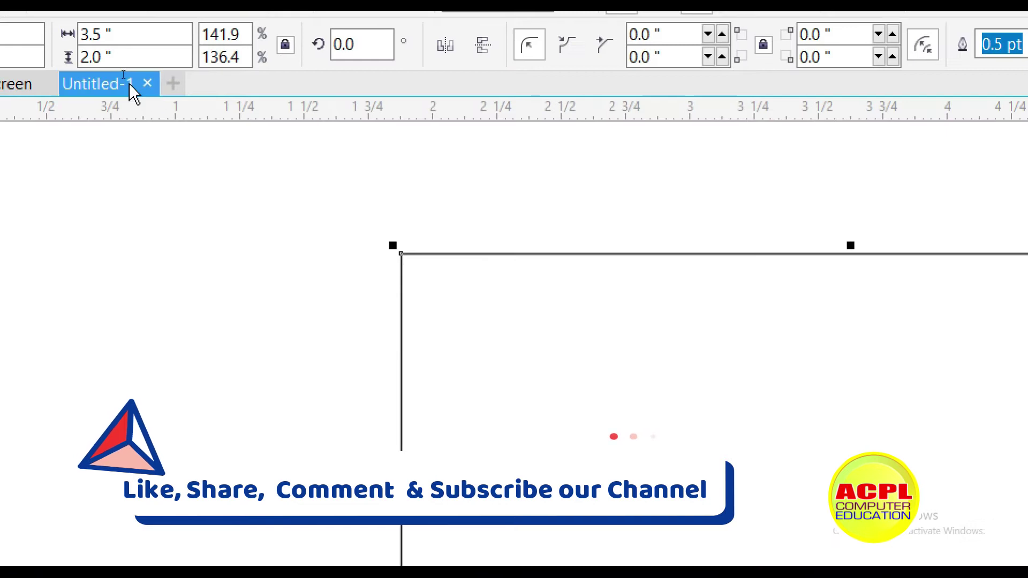
Step: Scale the rectangle proportionally by setting its height to 4 inches
click(133, 95)
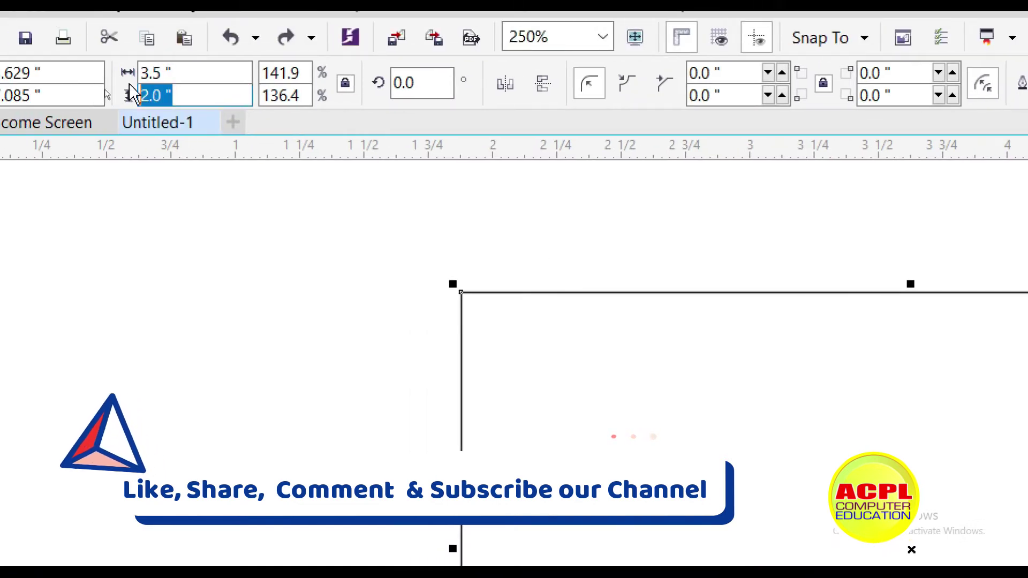
text(4)
key(Return)
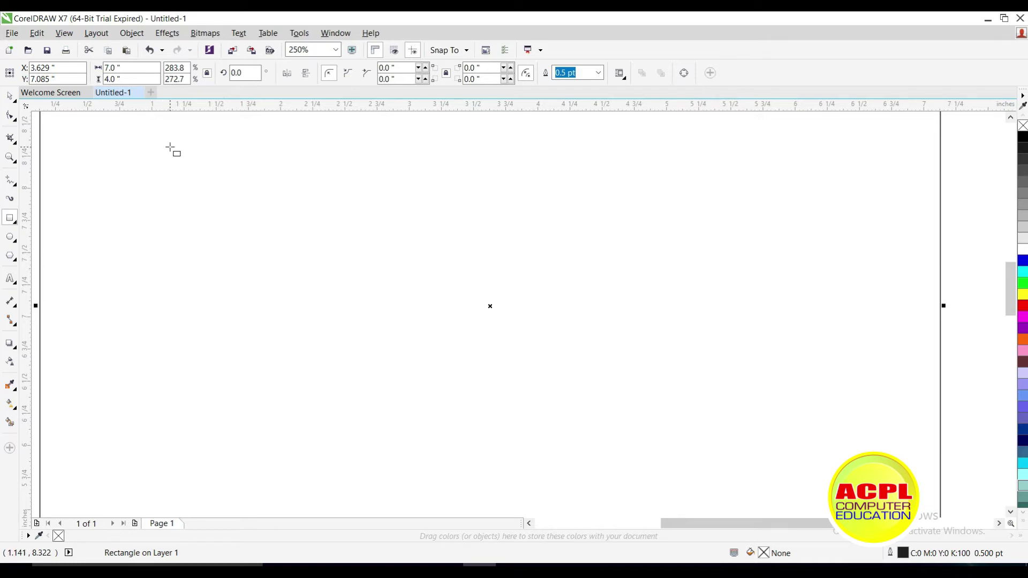
Step: Rotate the rectangle freehand to about 14 degrees, turn it back to about 1 degree, and undo both rotations
scroll(173, 150, down, 1)
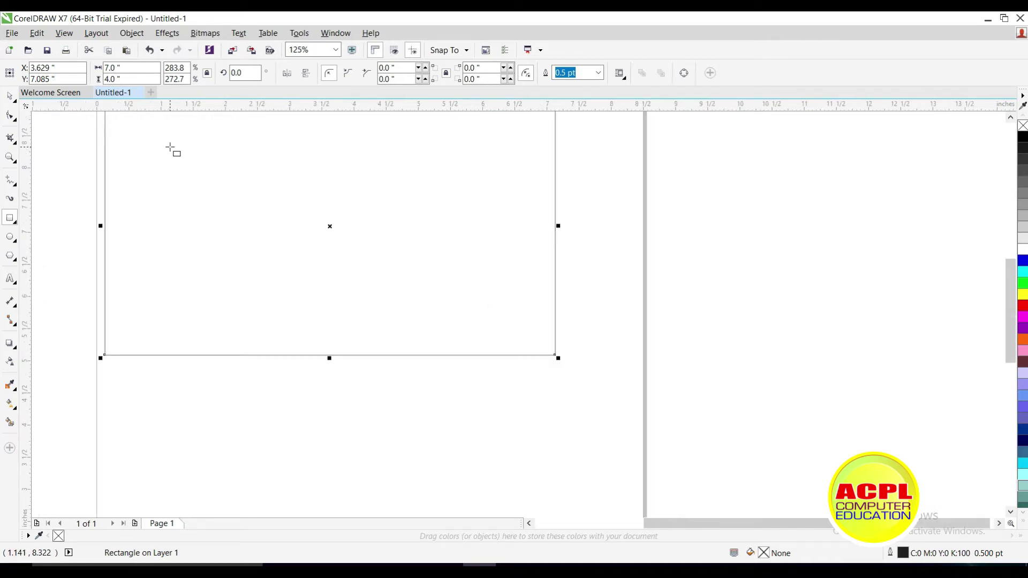
click(1012, 117)
click(1012, 117)
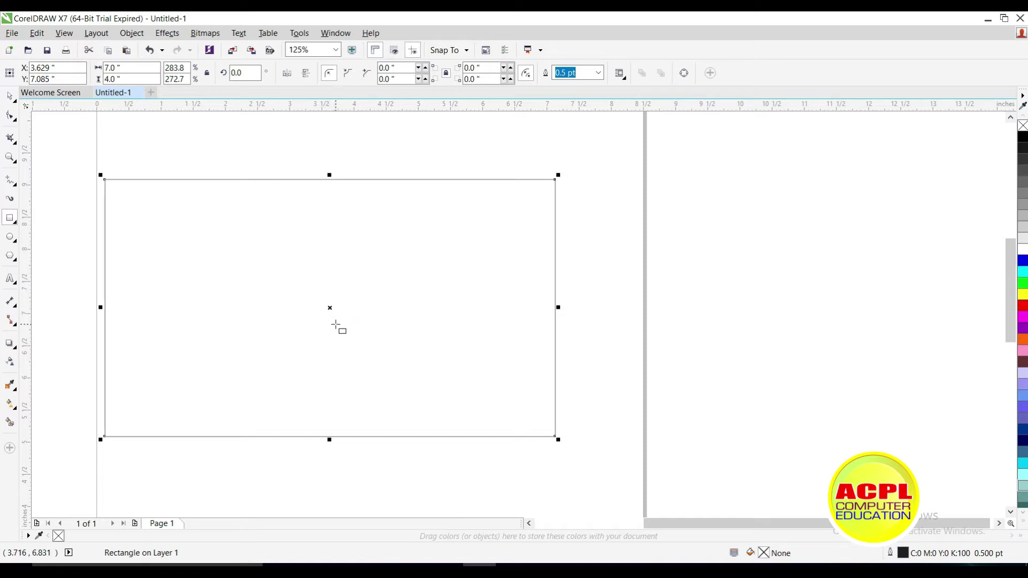
click(331, 307)
drag(559, 173, 516, 138)
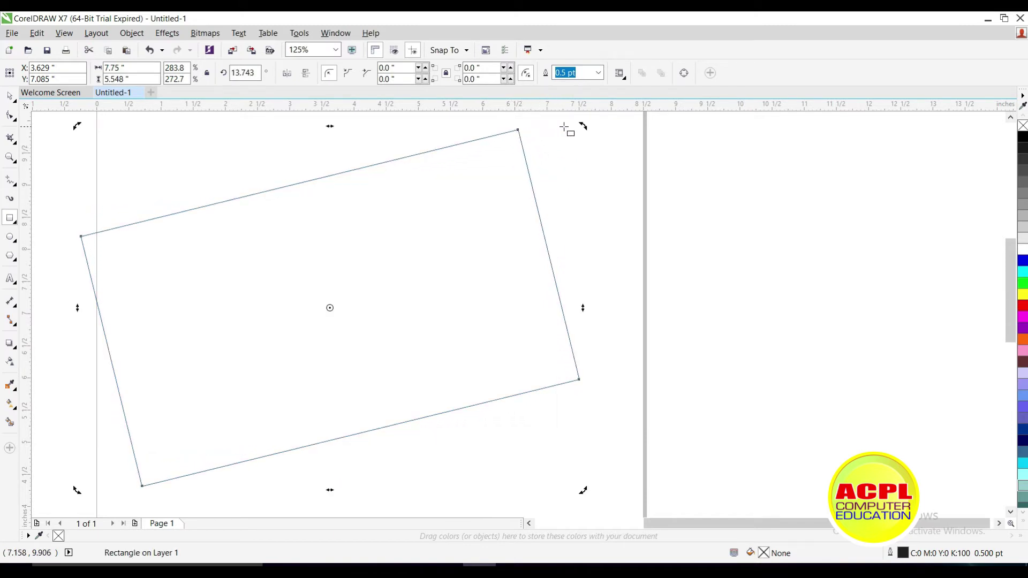
drag(583, 126, 616, 192)
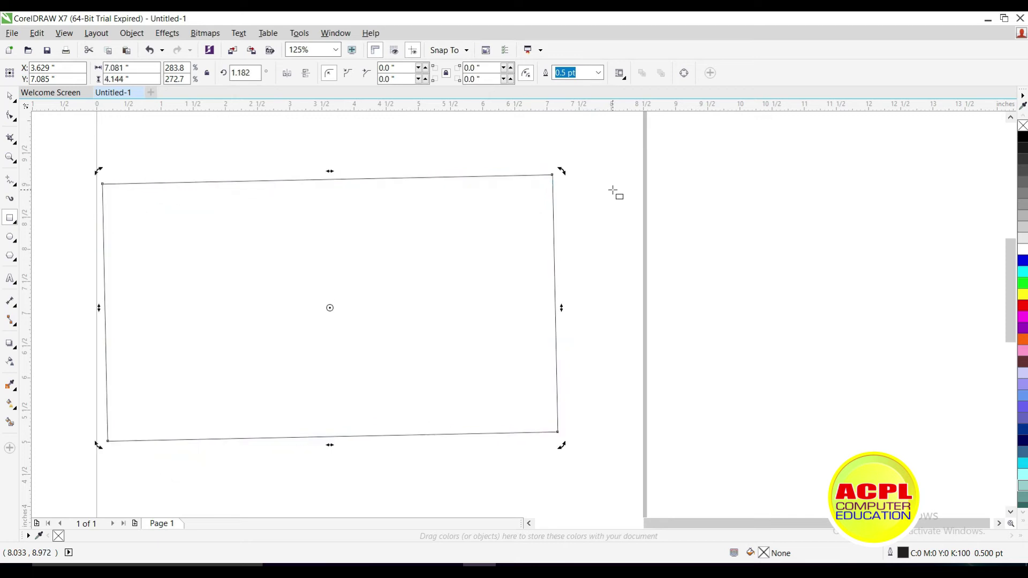
key(ctrl+z)
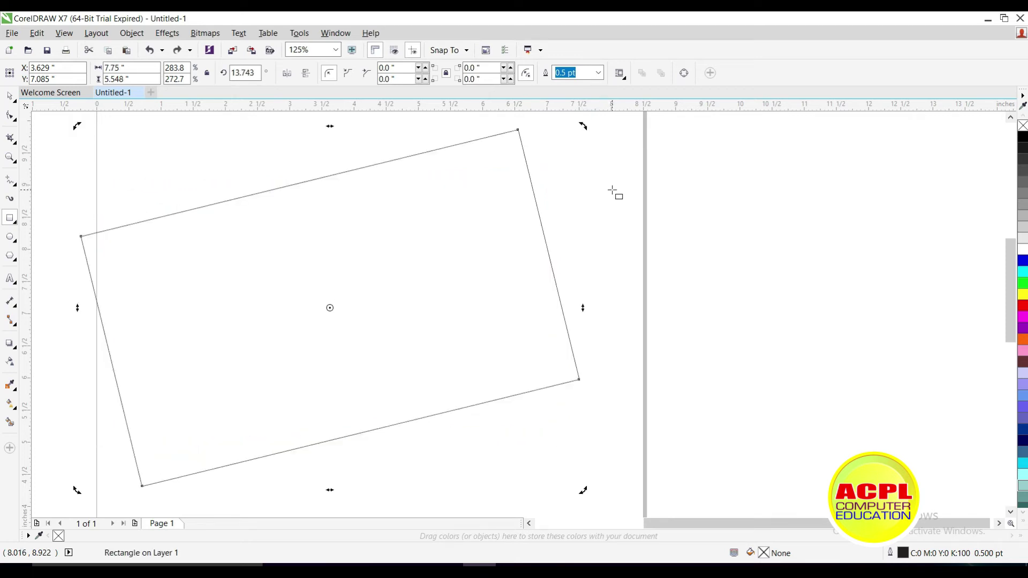
key(ctrl+z)
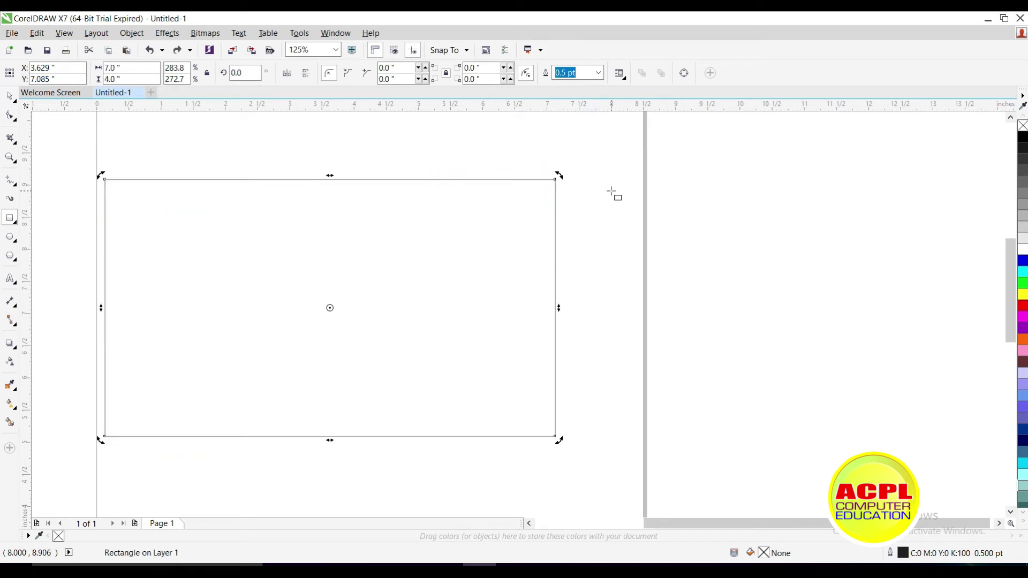
Step: Try a rotation angle of 30 degrees on the rectangle and undo it
click(240, 71)
drag(239, 72, 225, 72)
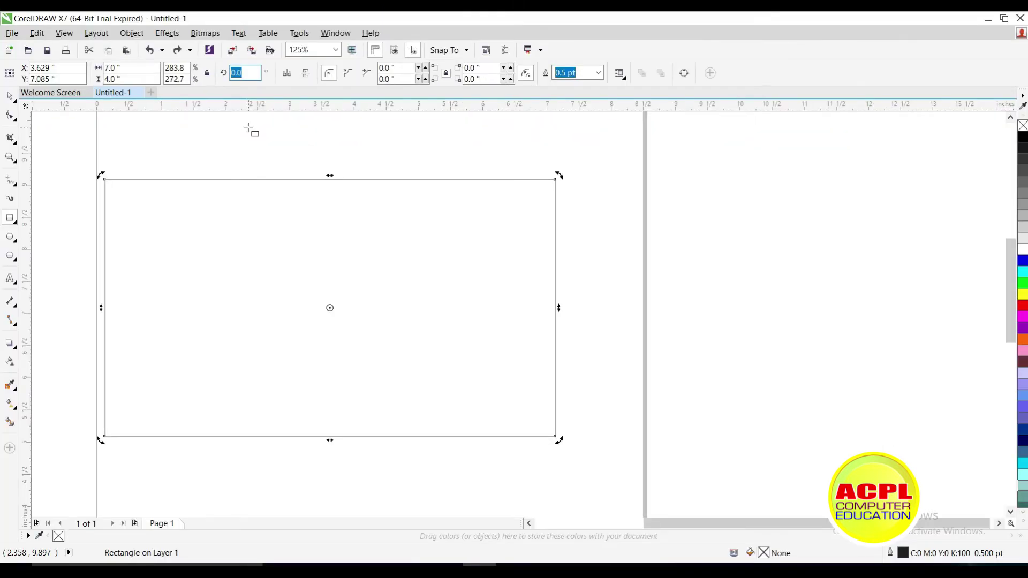
text(30)
key(Return)
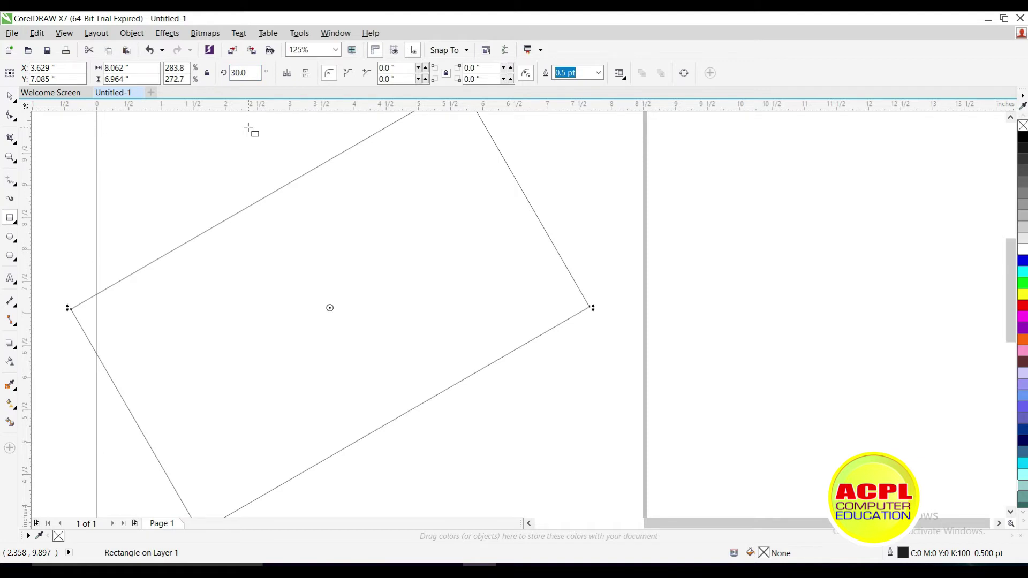
key(ctrl+z)
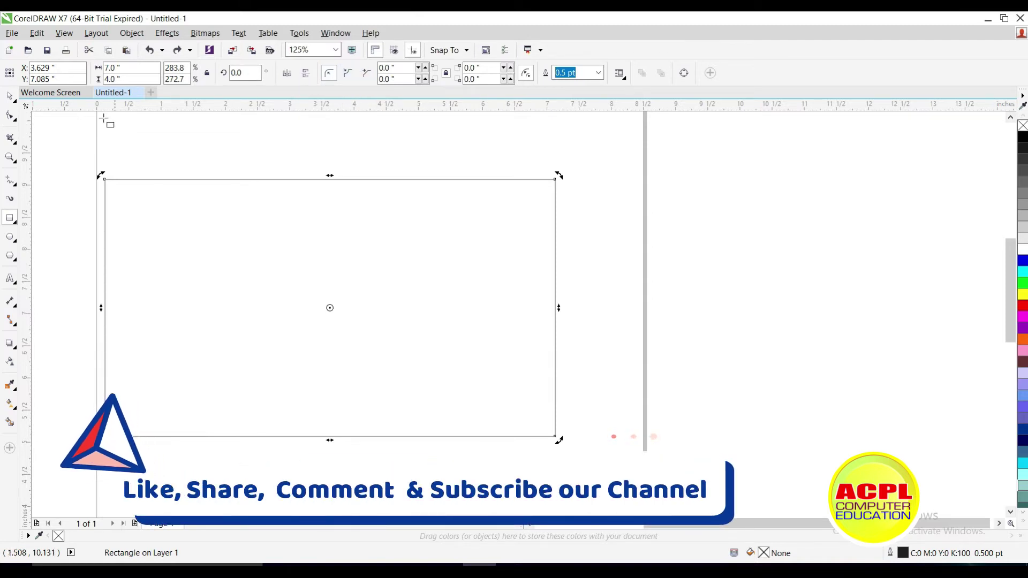
Step: Round the rectangle's corners freehand with the Shape tool to a radius of about 1.07 inches, and undo the rounding
click(13, 116)
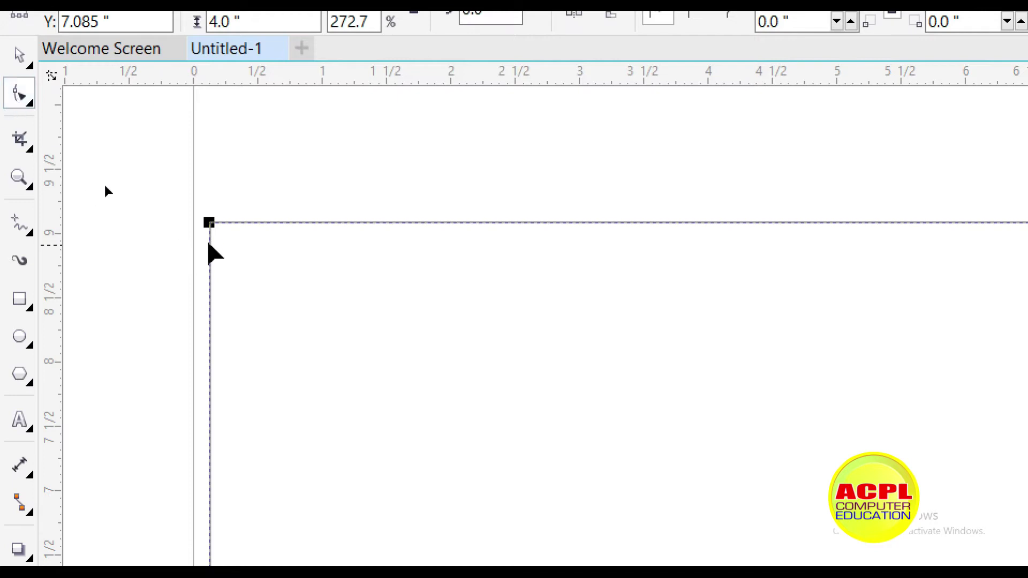
drag(209, 223, 234, 375)
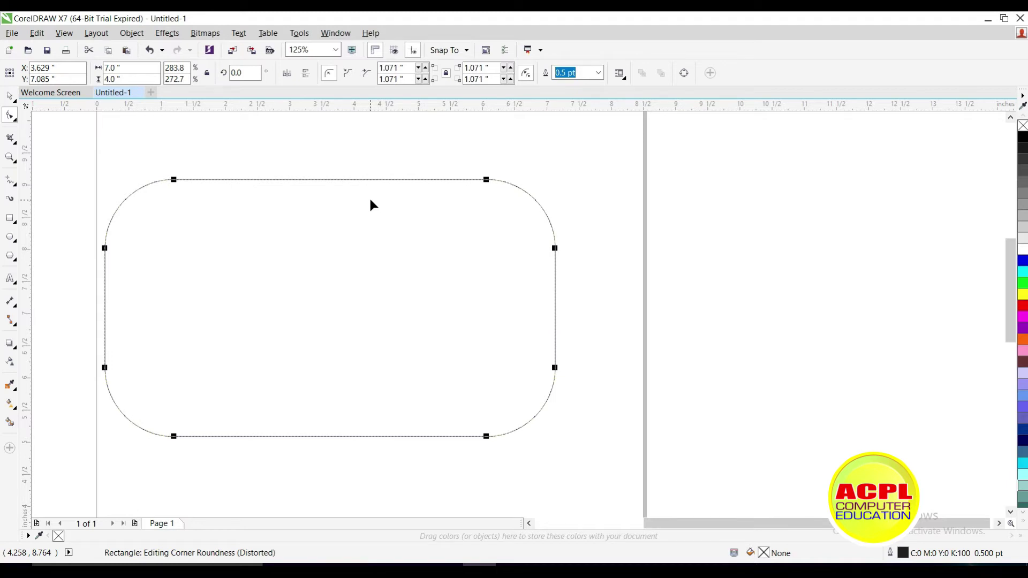
key(ctrl+z)
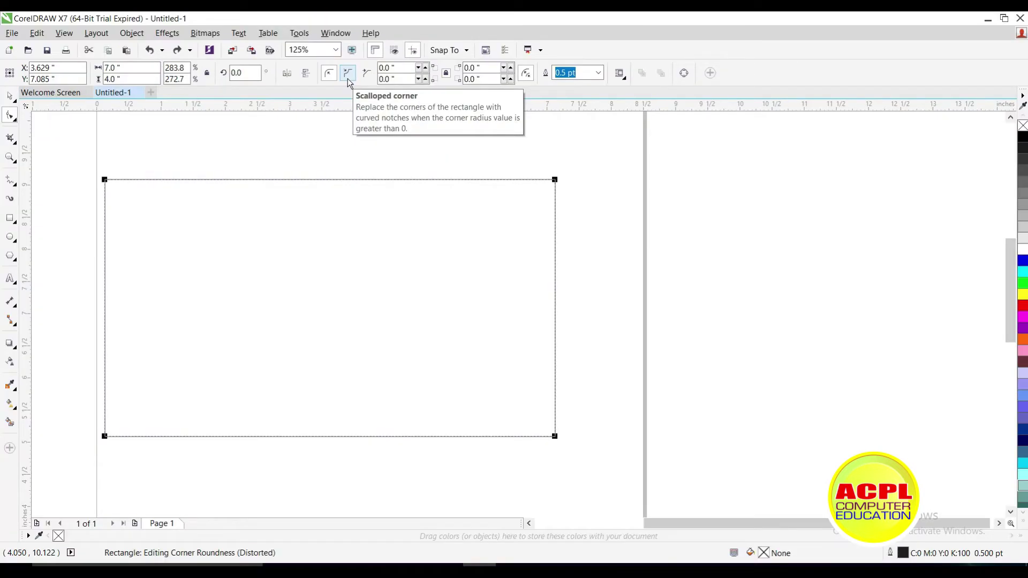
Step: Switch the rectangle to scalloped corners, pull them freehand to a radius of about 0.9 inches, and undo the notches
click(348, 78)
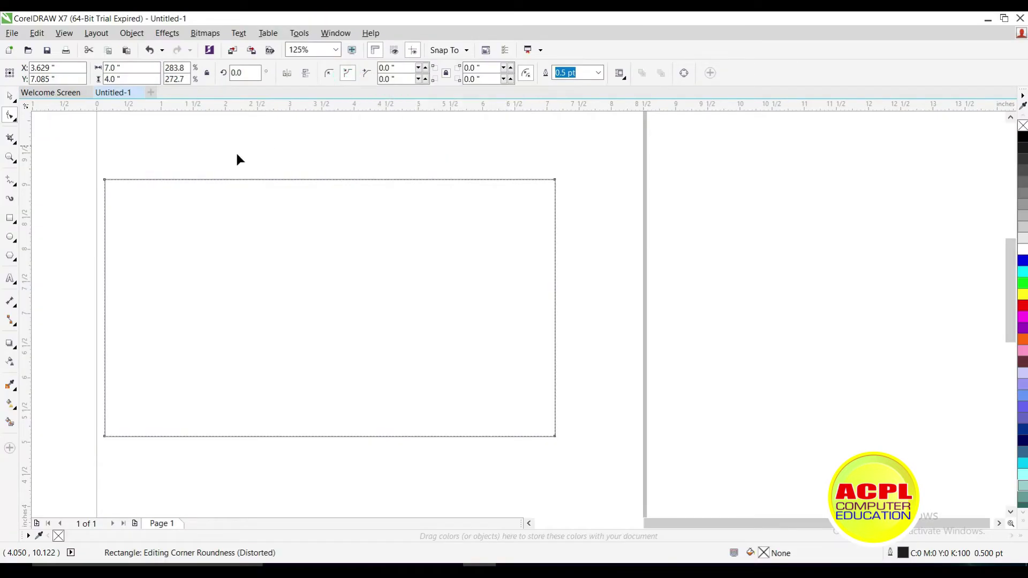
drag(106, 181, 107, 237)
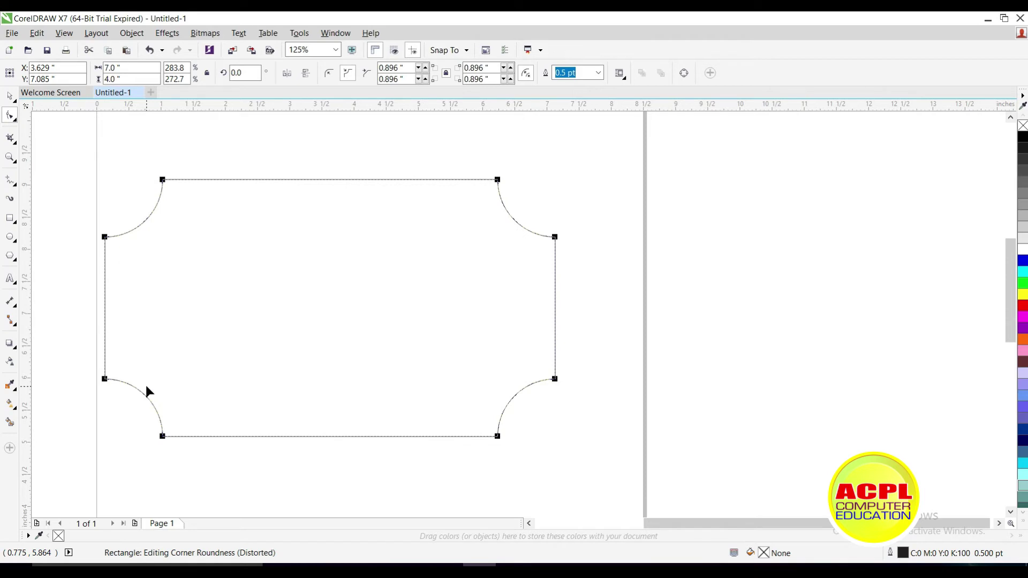
key(ctrl+z)
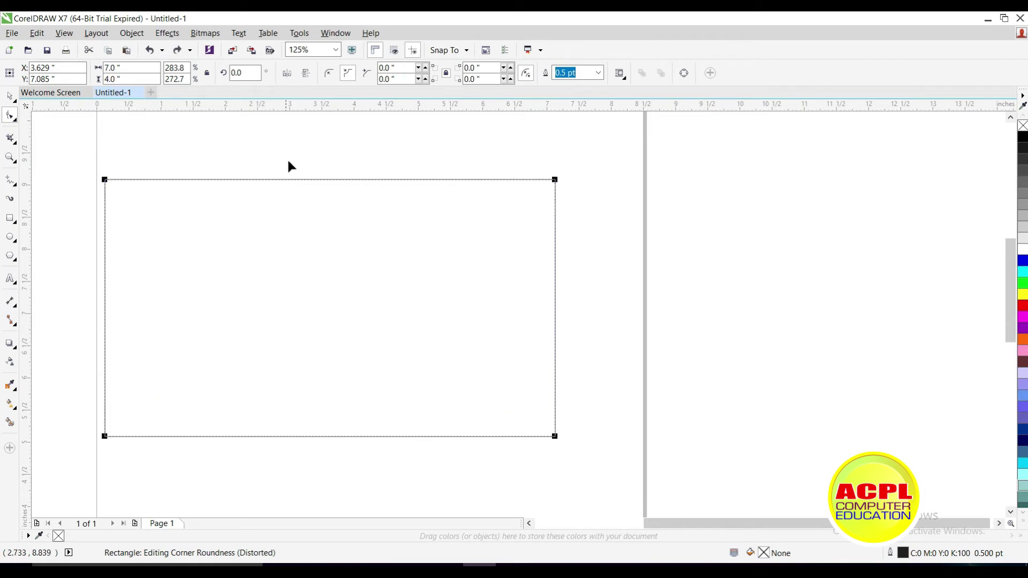
Step: Switch the rectangle to chamfered corners, bevel them freehand from the upper-left corner node, and undo the bevel
click(367, 75)
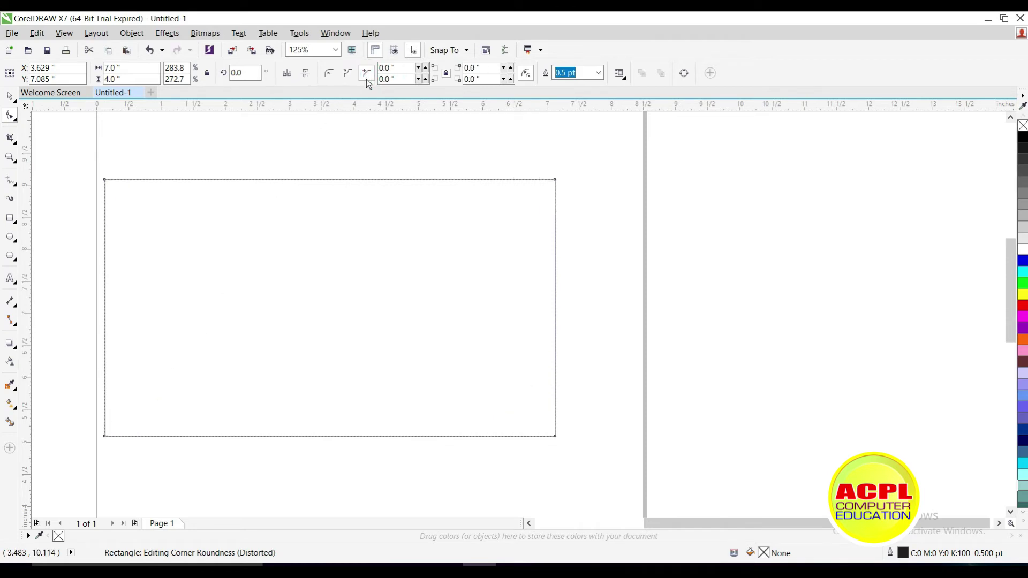
drag(104, 180, 104, 236)
key(ctrl+z)
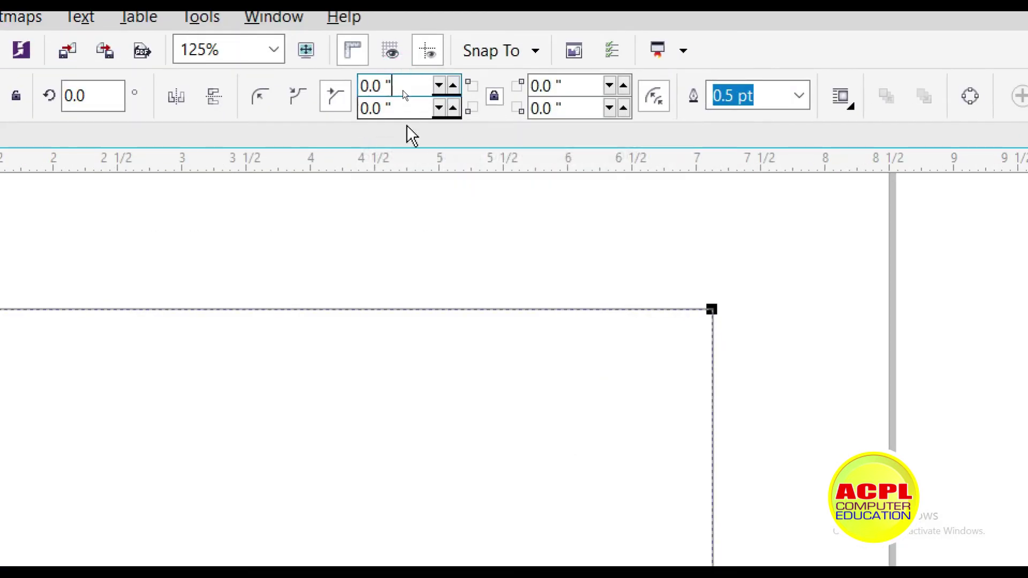
Step: Try a corner radius of 30 inches on all four chamfered corners of the rectangle, and undo it
click(403, 100)
click(582, 108)
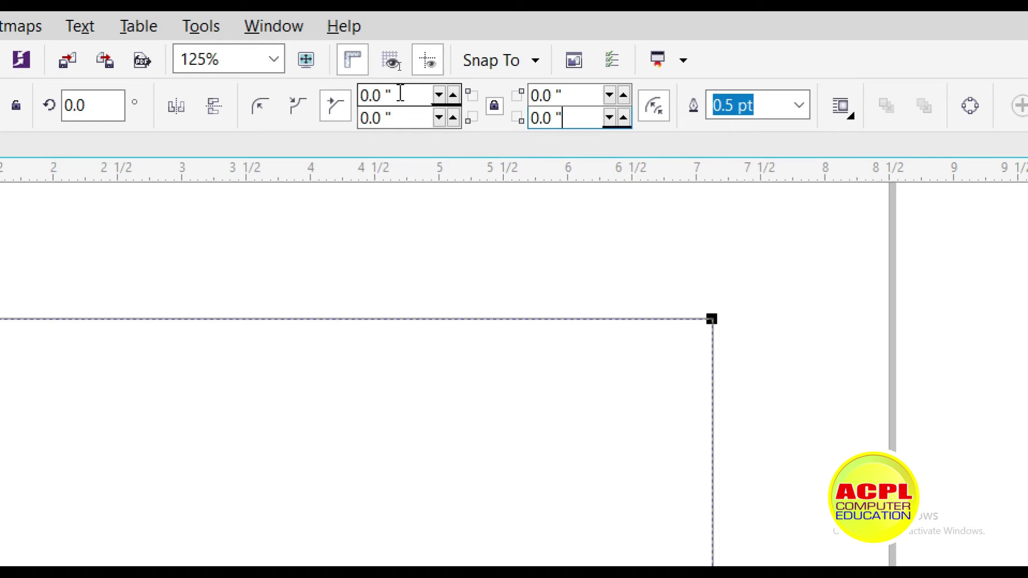
drag(401, 93, 363, 90)
text(30)
key(Return)
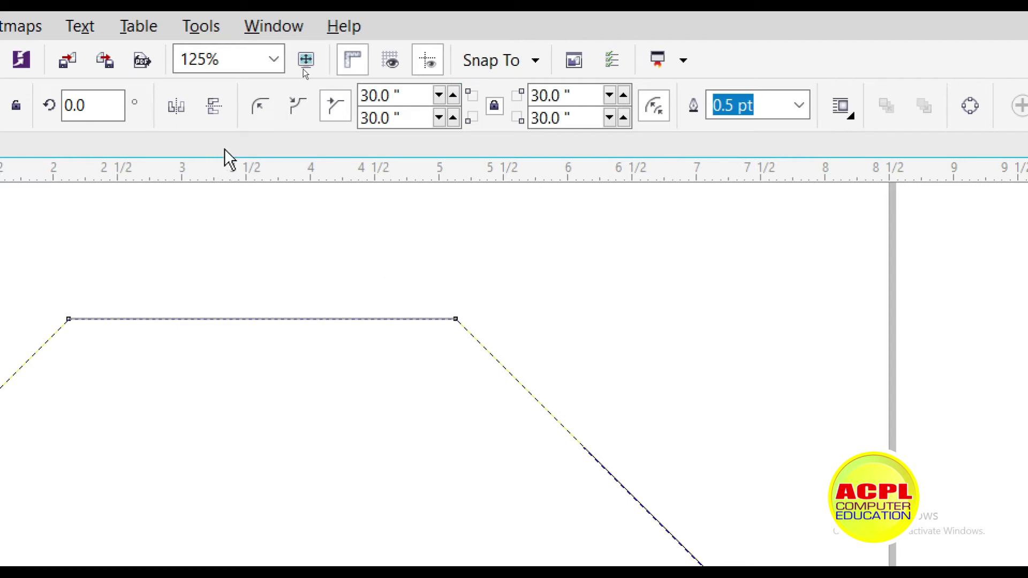
key(ctrl+z)
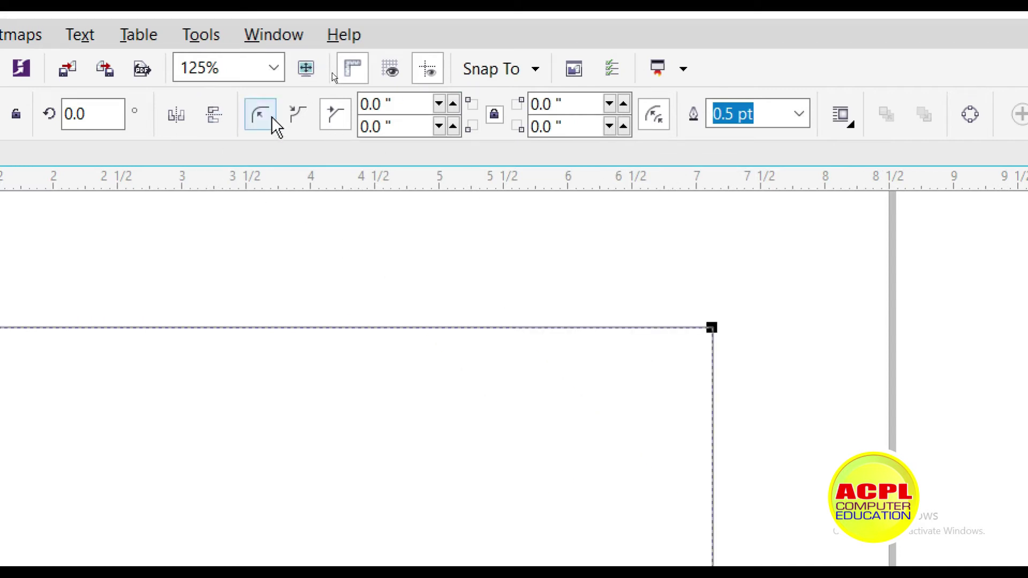
Step: Switch the rectangle to round corners, try a 15-inch radius on all four corners, and undo the radius
click(268, 115)
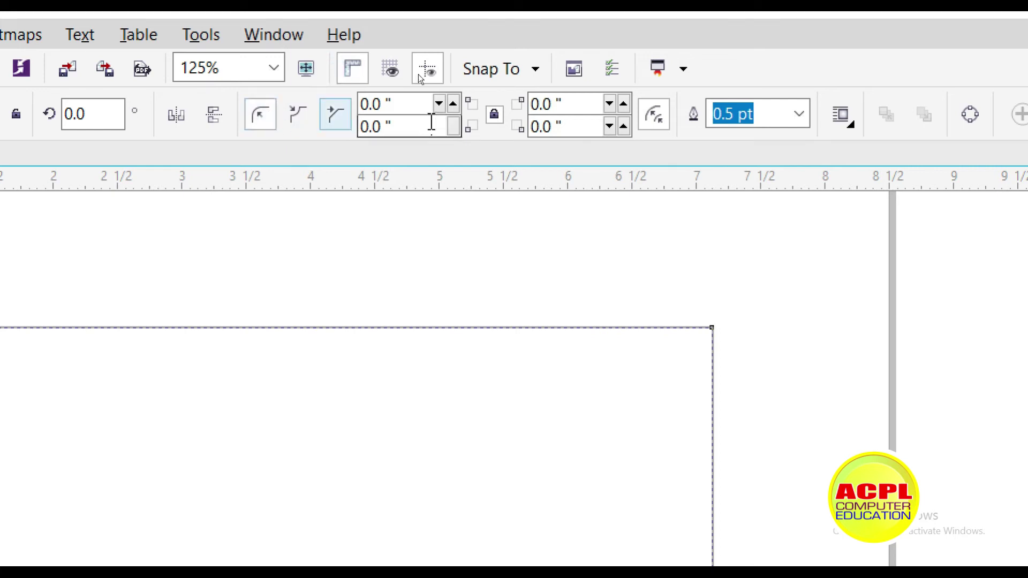
drag(401, 104, 326, 94)
text(15)
key(Return)
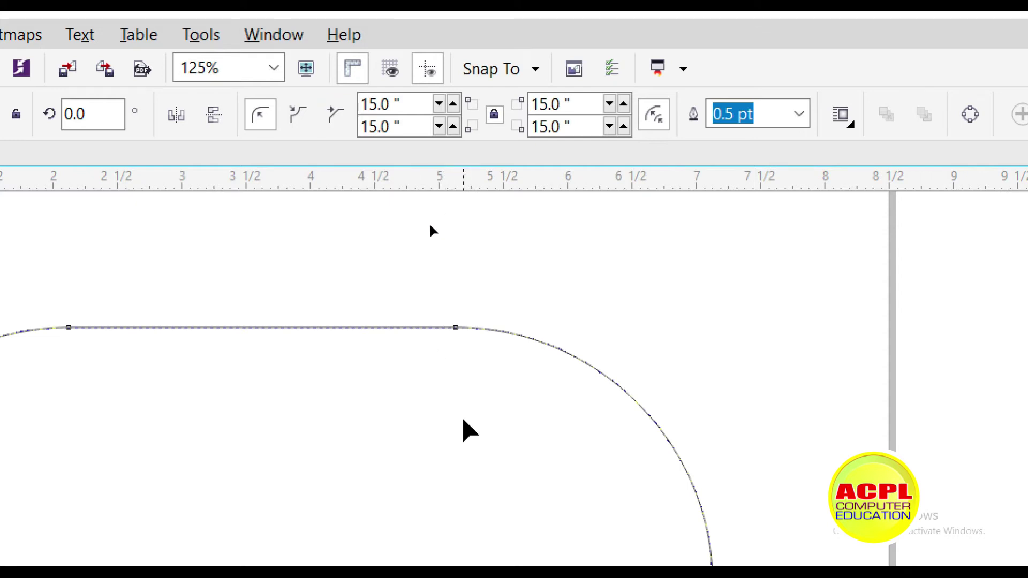
scroll(431, 227, down, 2)
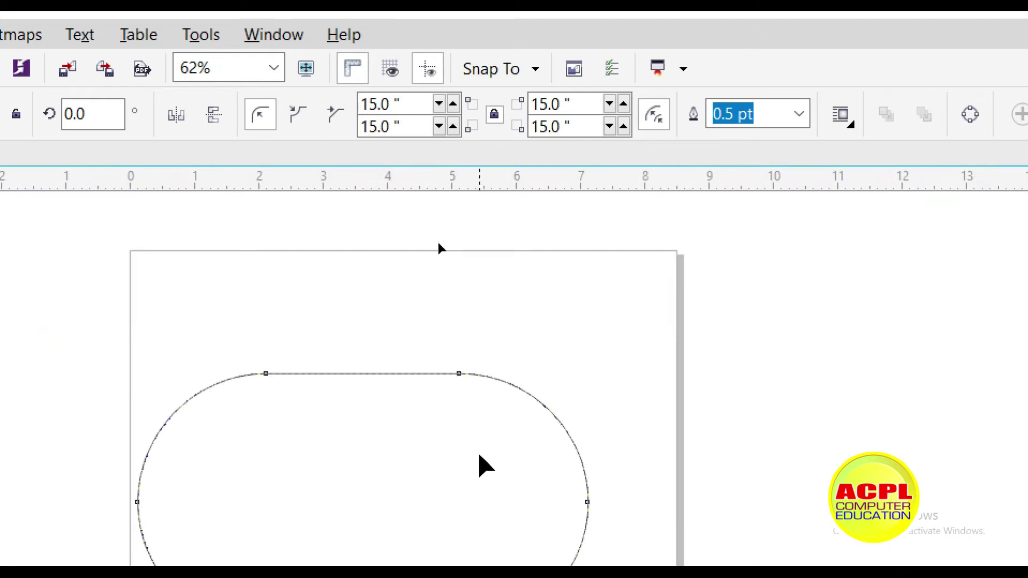
scroll(480, 456, down, 3)
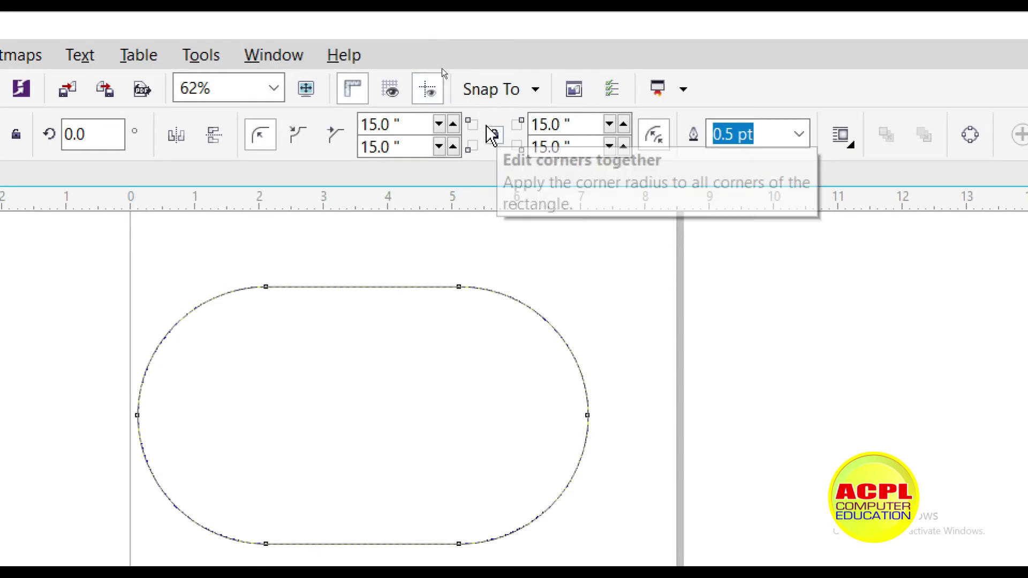
key(ctrl+z)
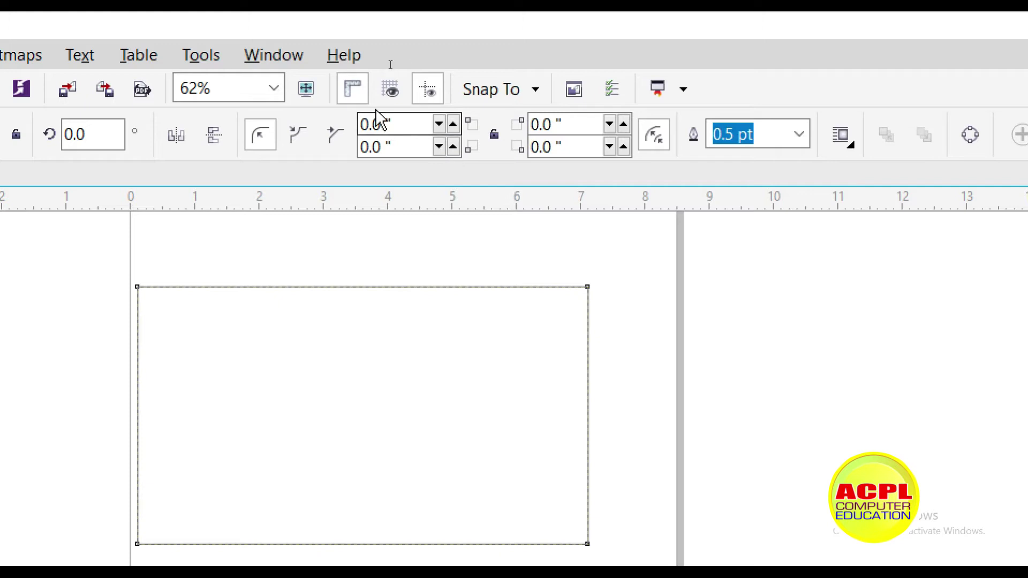
Step: Try a 15-inch radius on only the rectangle's upper-left and lower-right corners, and undo both roundings
drag(401, 124, 360, 124)
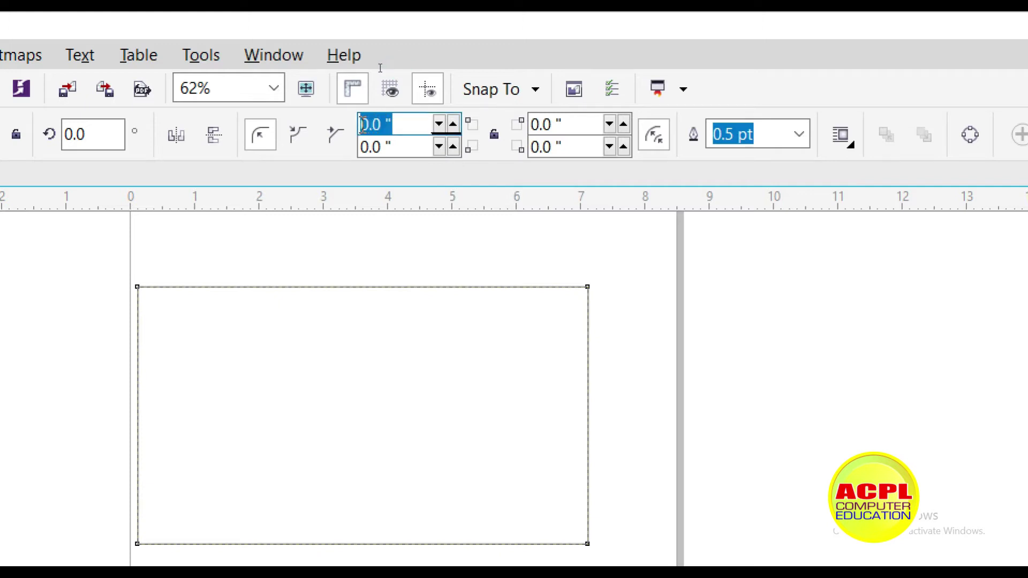
text(15)
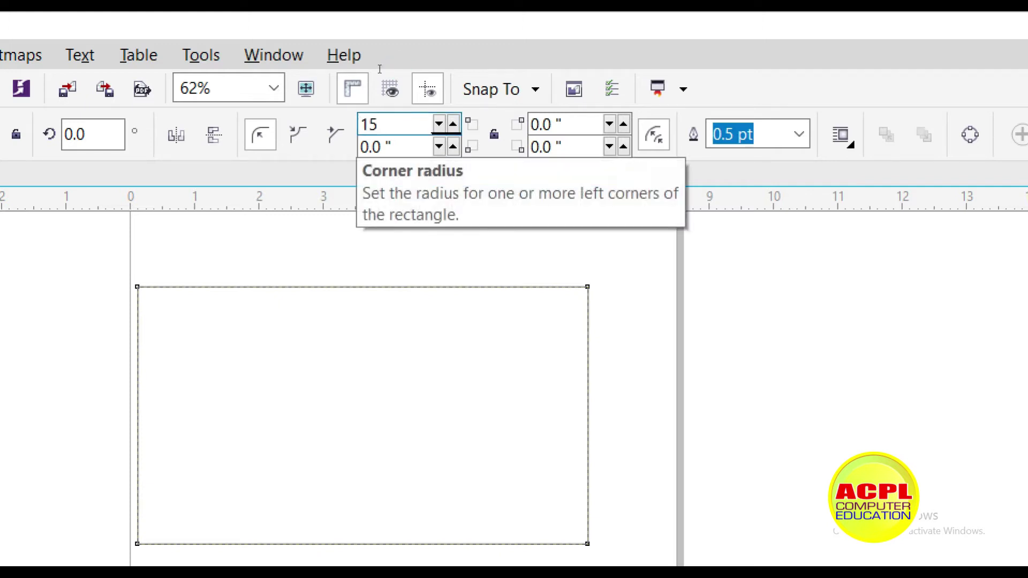
click(589, 124)
click(587, 145)
drag(582, 147, 530, 147)
text(15)
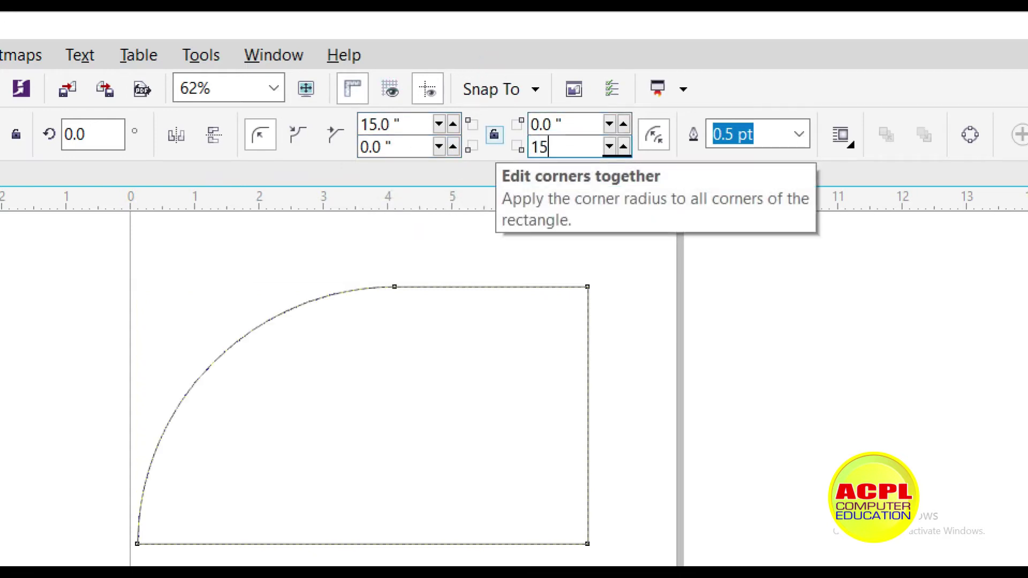
key(Return)
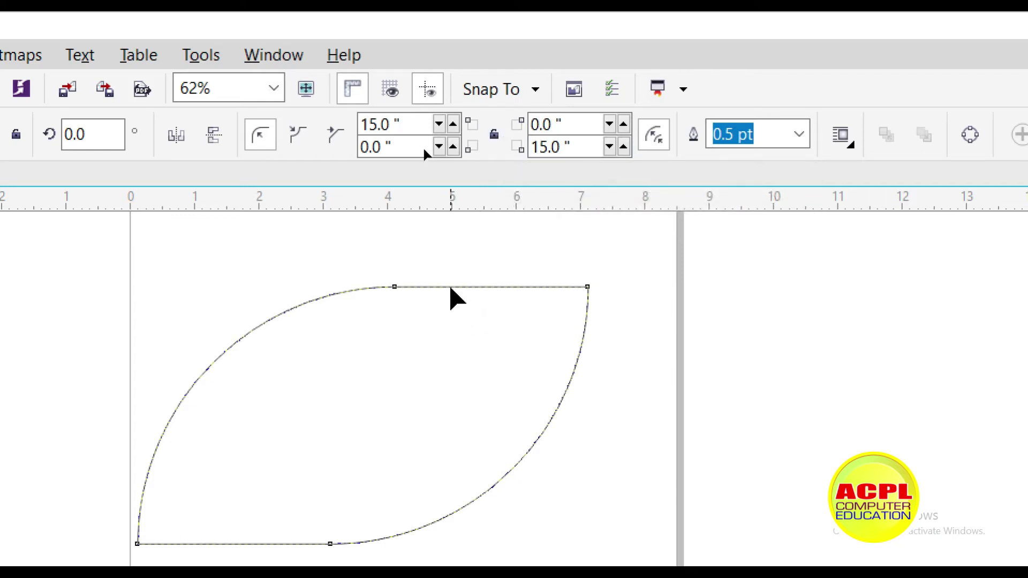
key(ctrl+z)
key(ctrl+z)
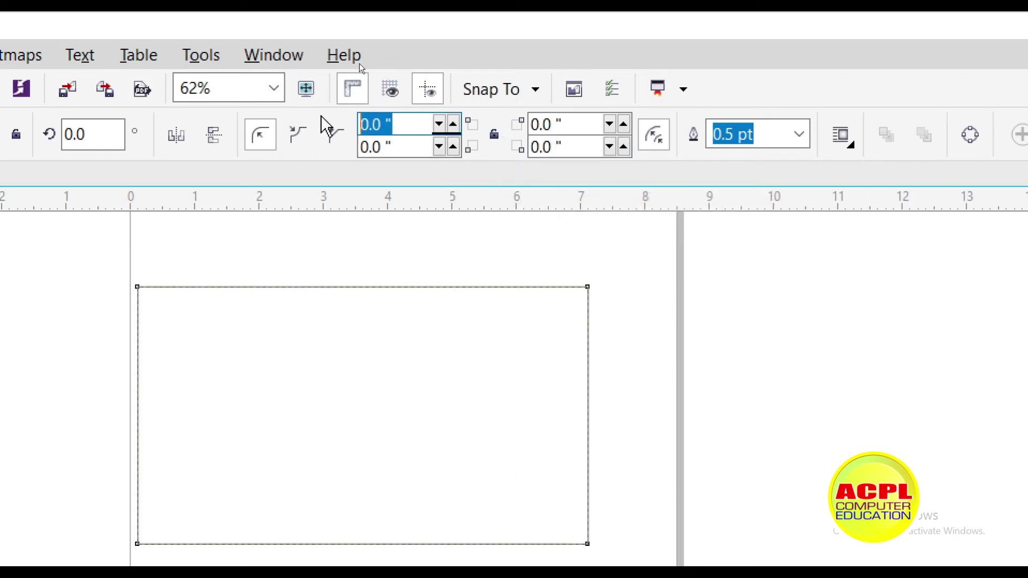
Step: Try a 0.3-inch radius on the rectangle's upper-left and lower-right corners, and reset both corners to 0
text(0.3)
key(Return)
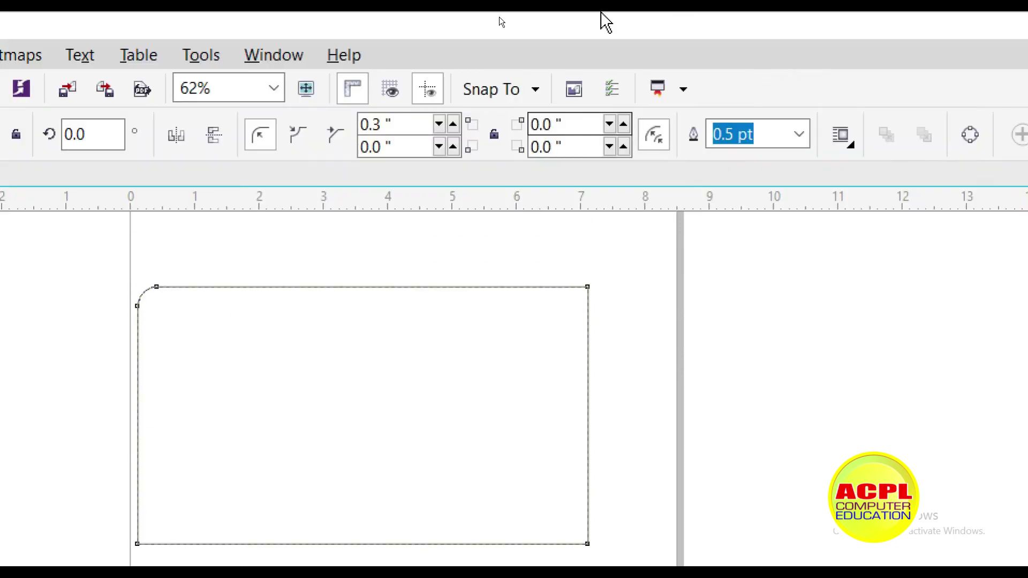
click(568, 147)
text(0.3)
key(Return)
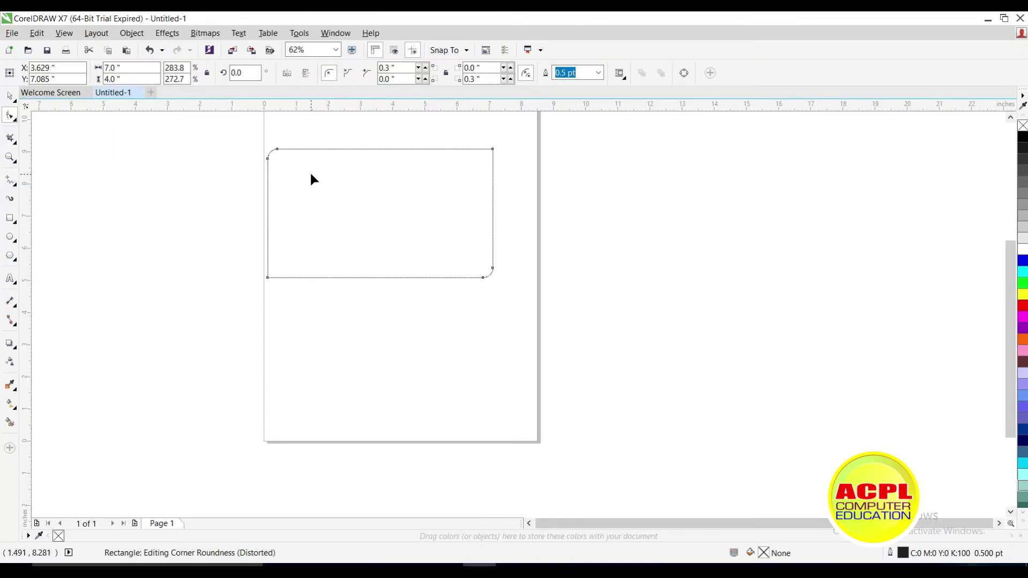
double_click(395, 68)
text(0)
key(Return)
double_click(472, 79)
text(0)
key(Return)
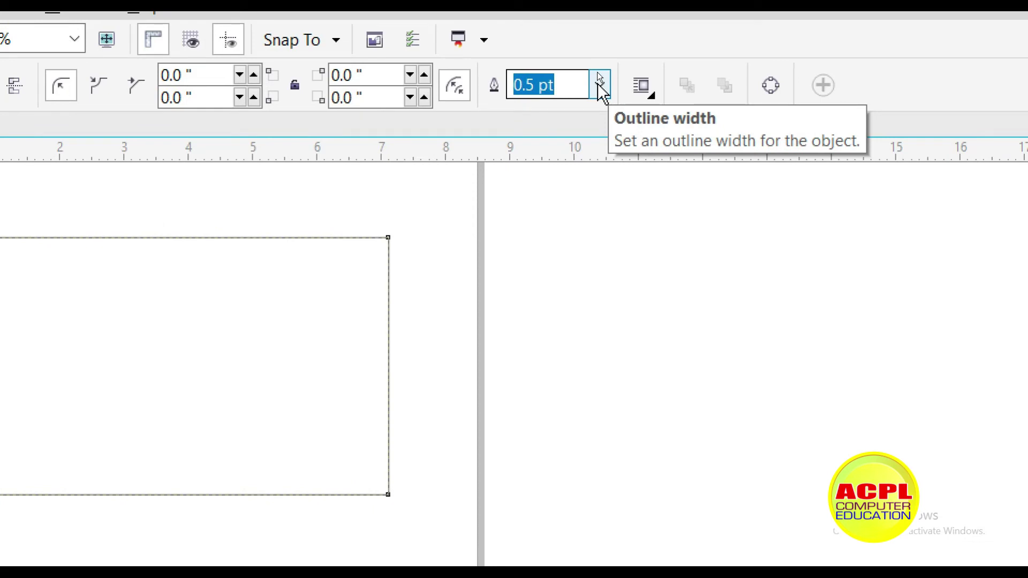
Step: Try preset outline widths of 2.0 pt and 8.0 pt on the rectangle
click(598, 84)
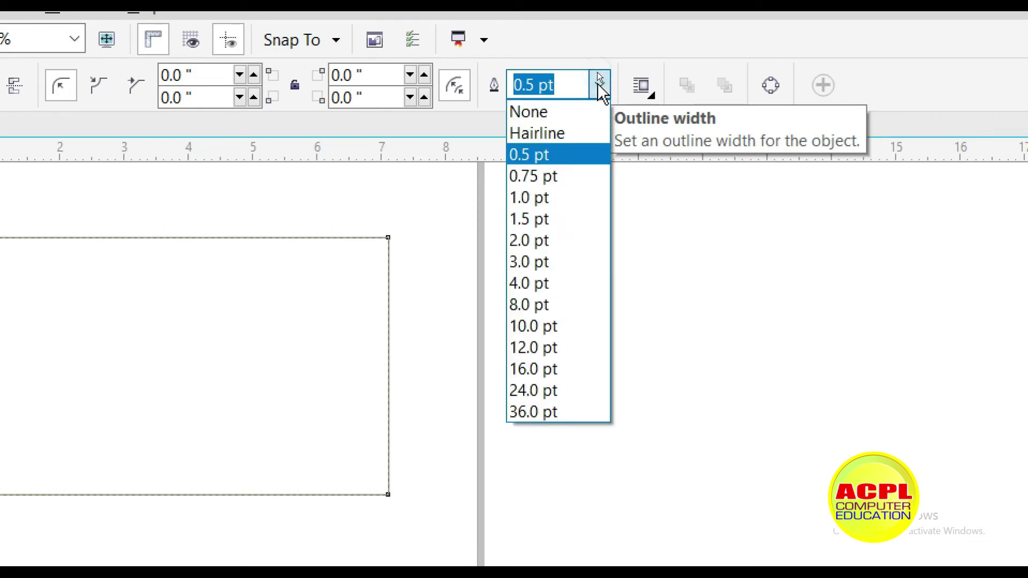
click(544, 236)
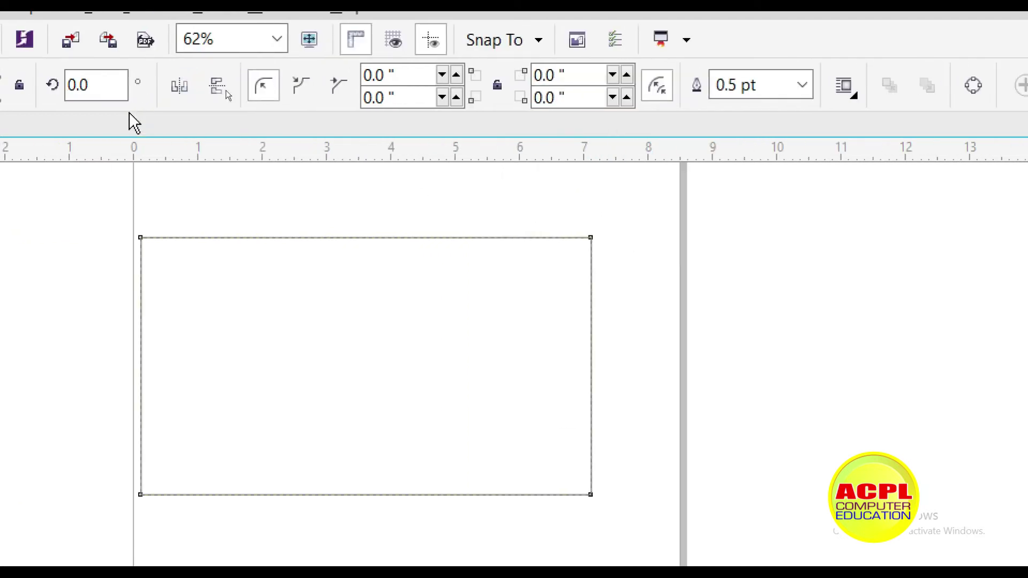
click(875, 85)
click(856, 126)
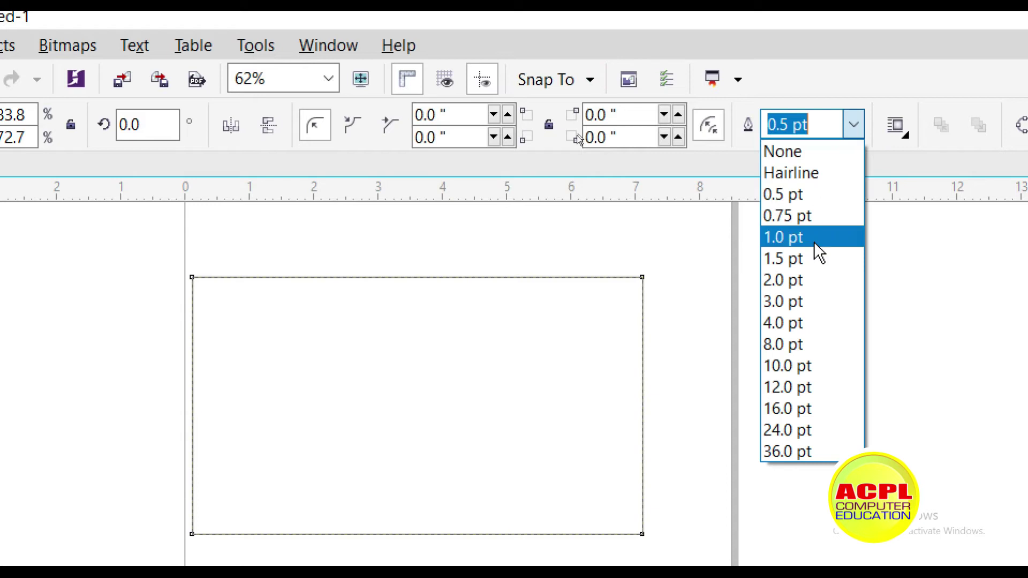
click(797, 278)
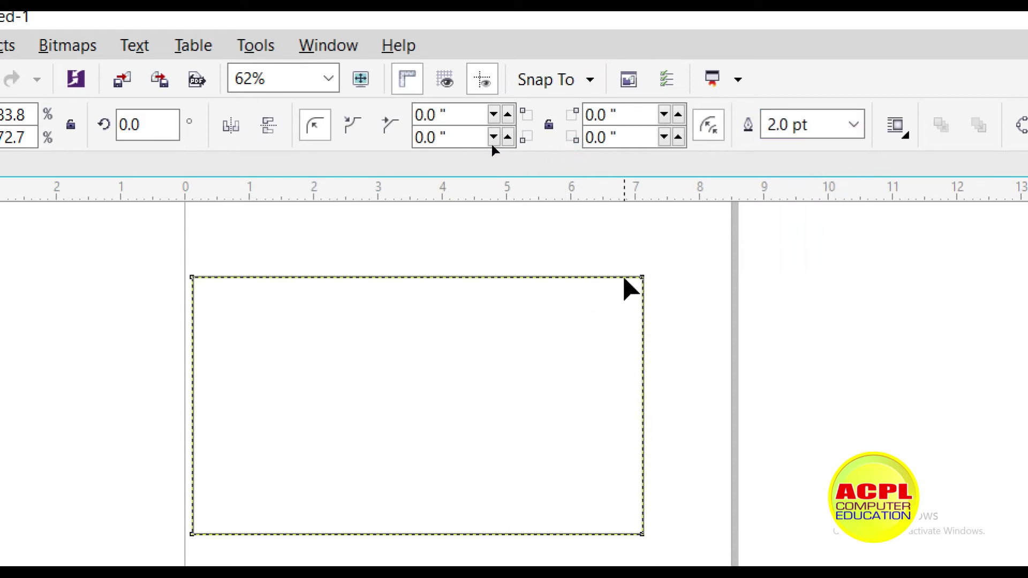
click(856, 126)
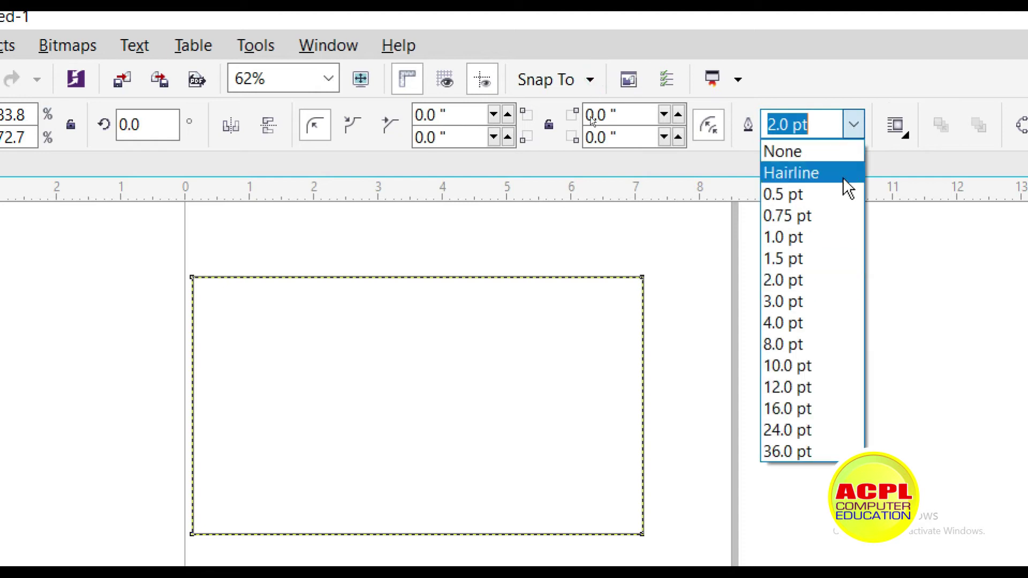
click(808, 338)
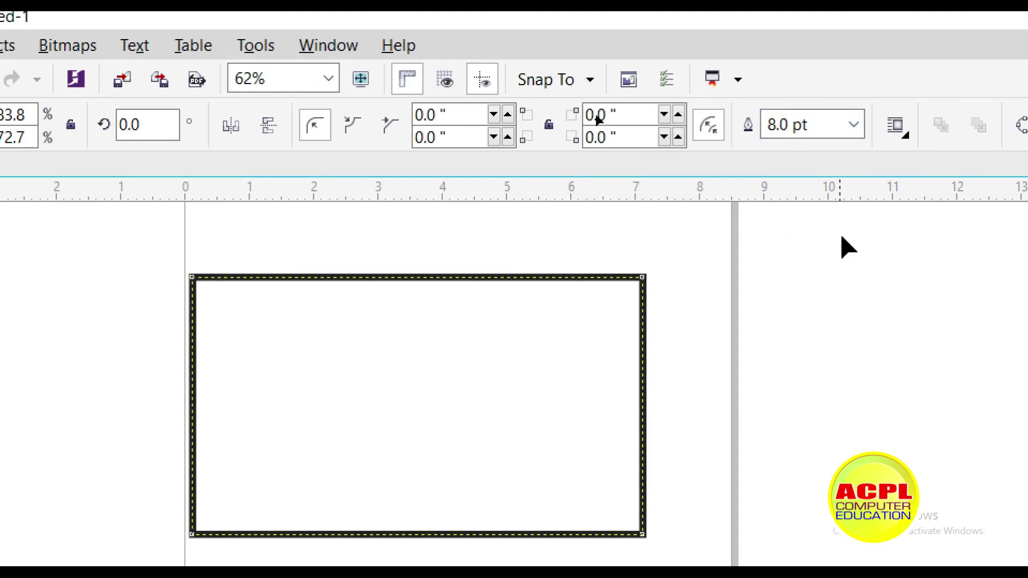
Step: Set the rectangle's outline to a custom width of 5 pt, and view its text wrapping styles
click(854, 125)
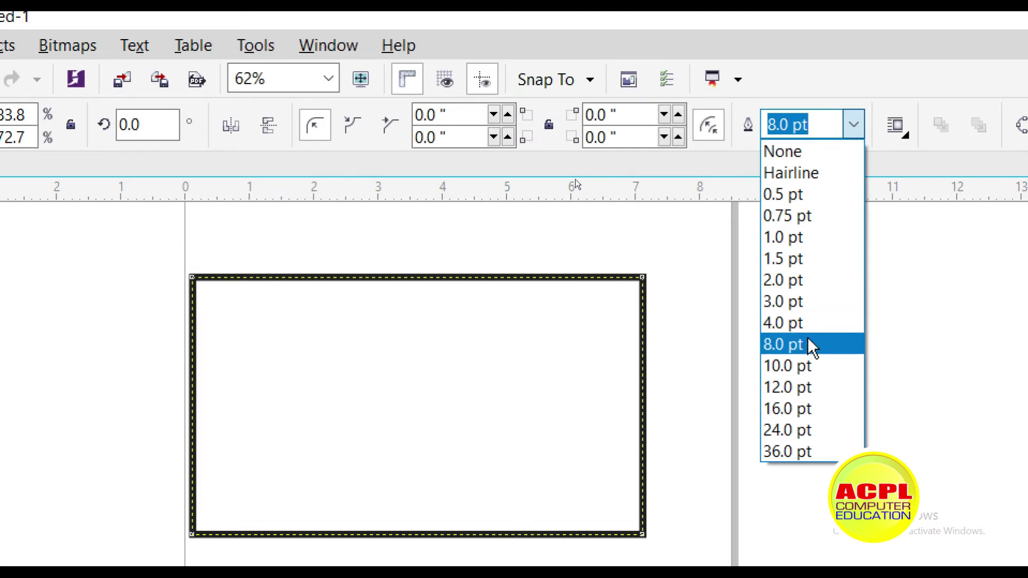
click(822, 128)
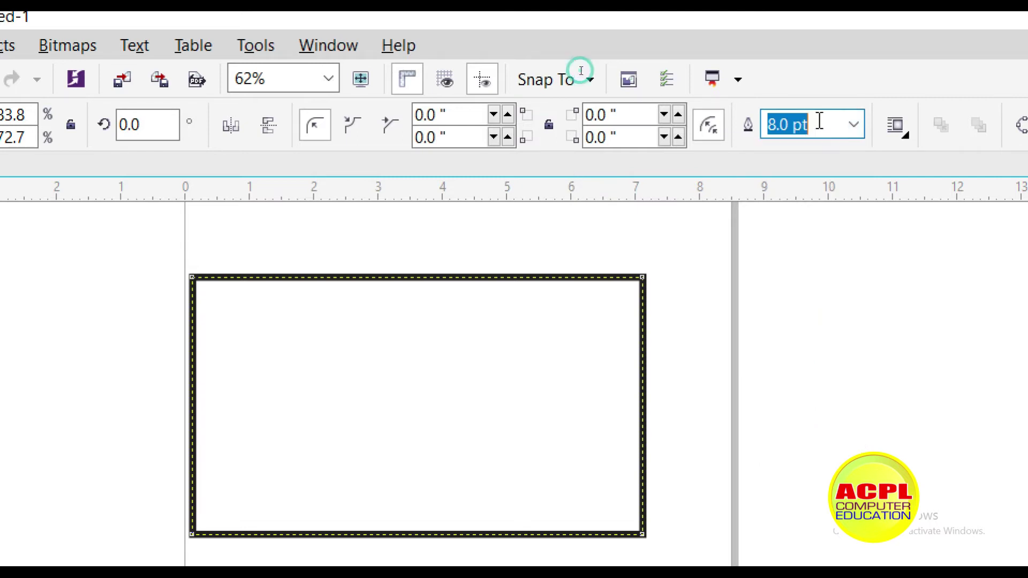
text(5)
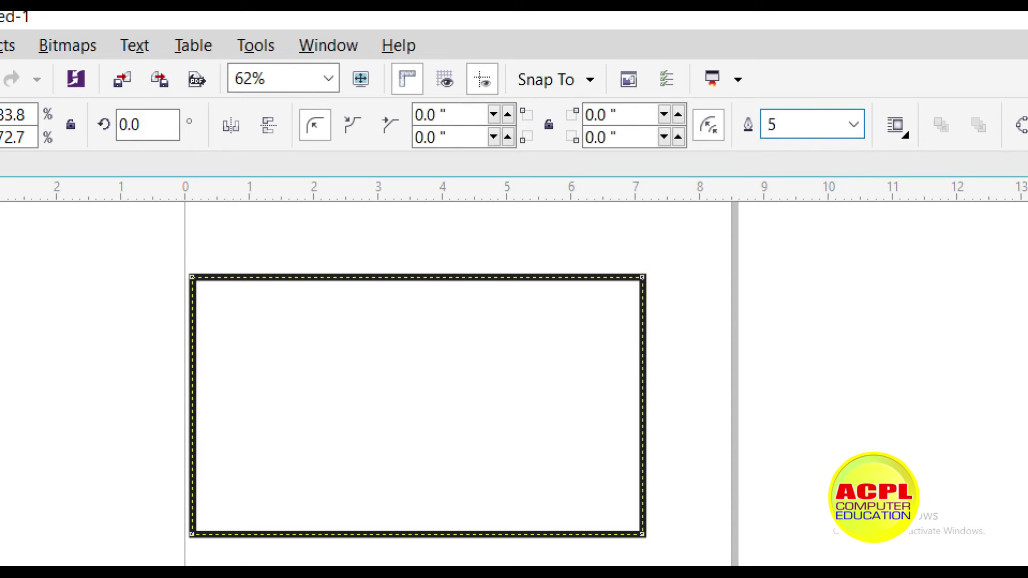
key(Return)
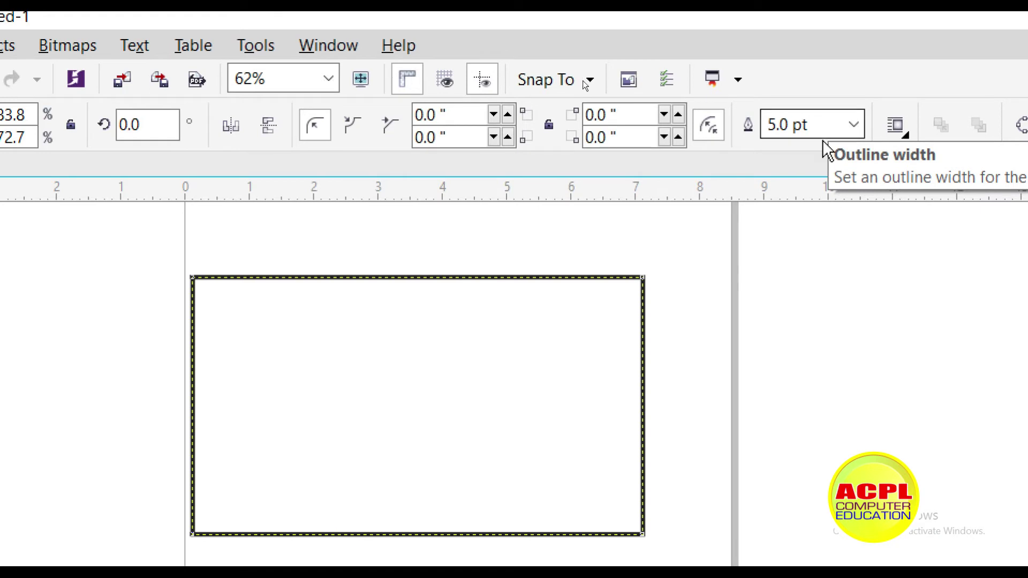
click(890, 137)
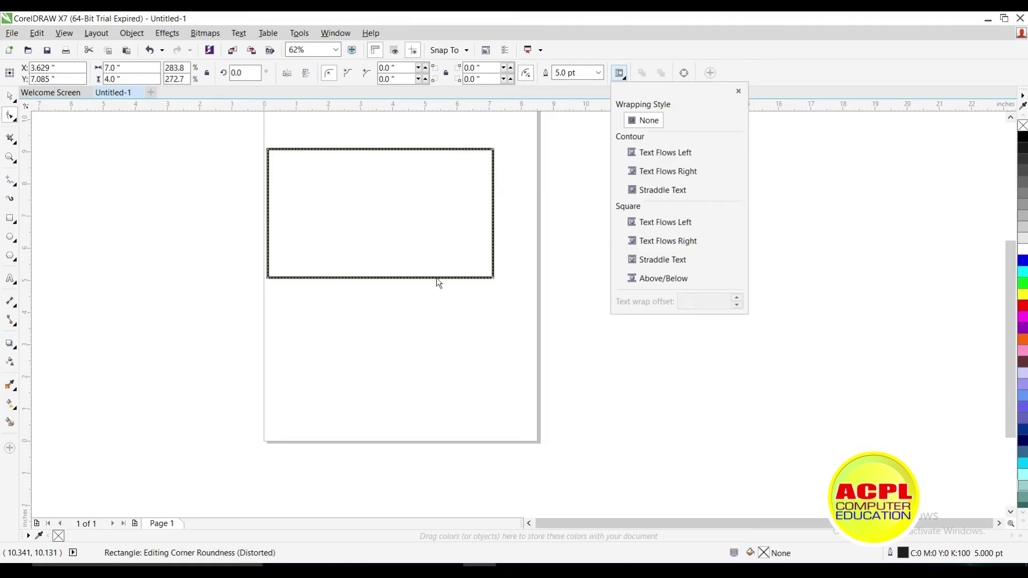
click(137, 182)
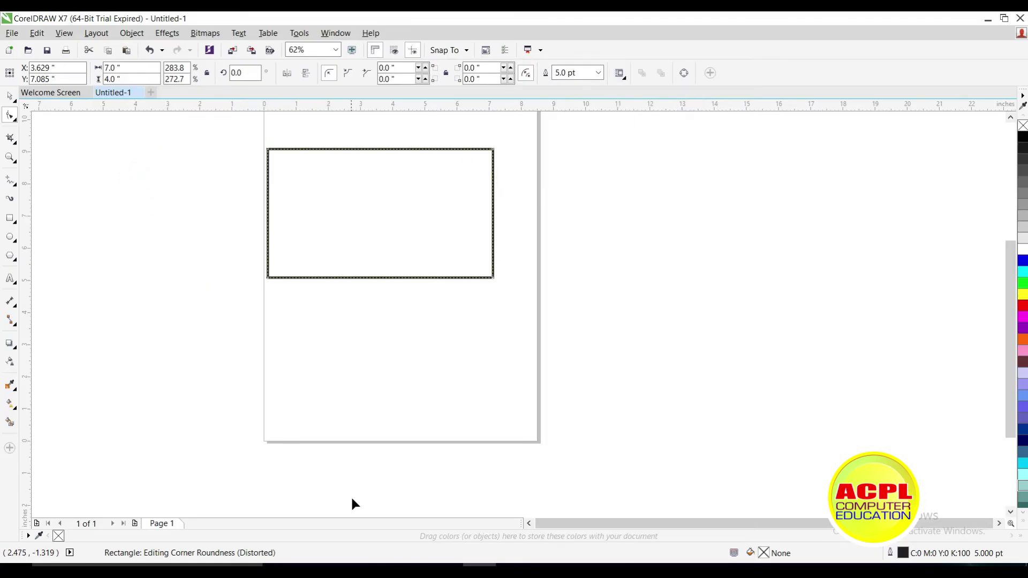
Step: Launch Microsoft Word through the Run dialog with WINWORD and generate sample text with RAND(5,10)
key(super+r)
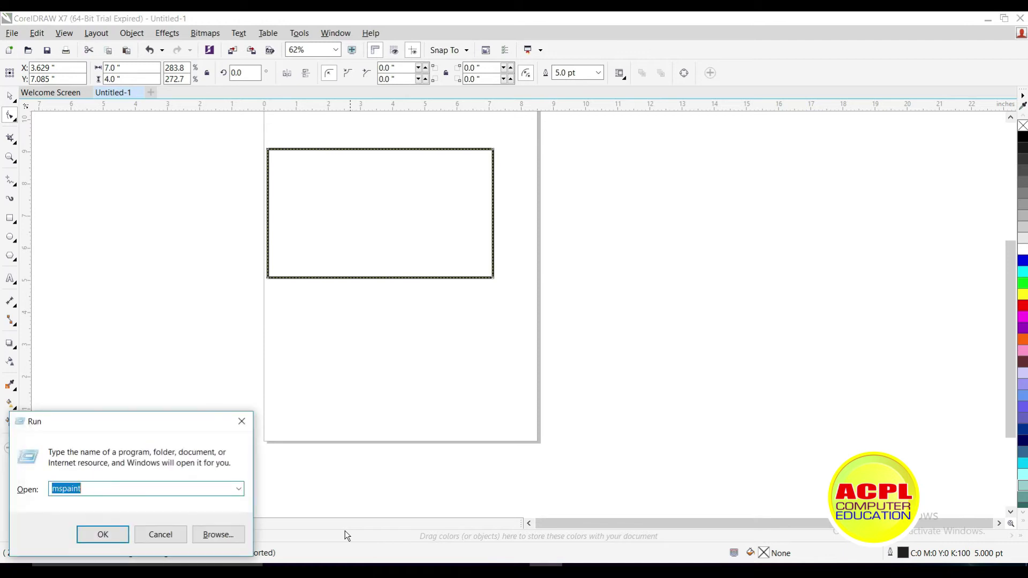
text(WINWORD)
key(Return)
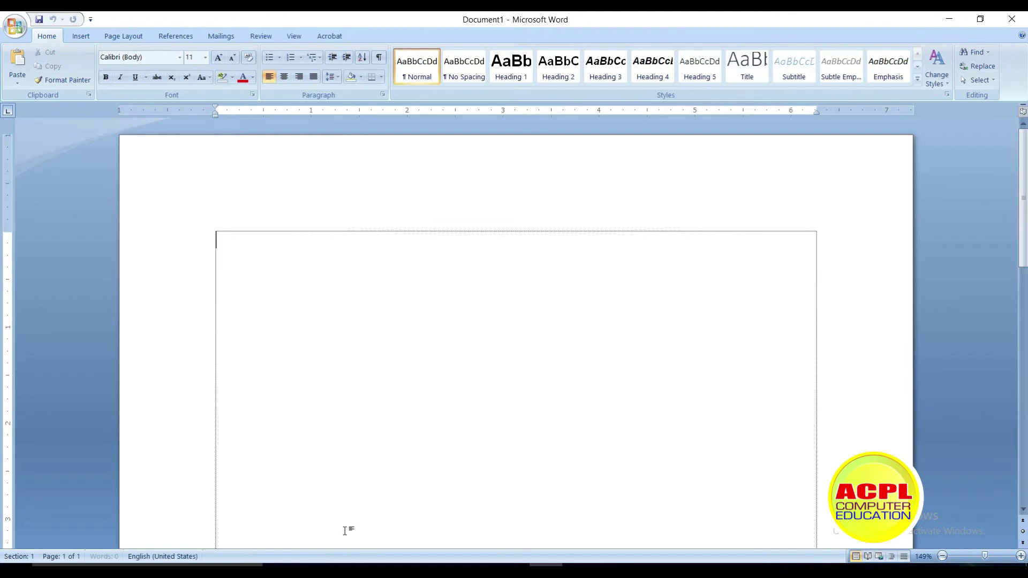
text(RAND(5,10))
key(Return)
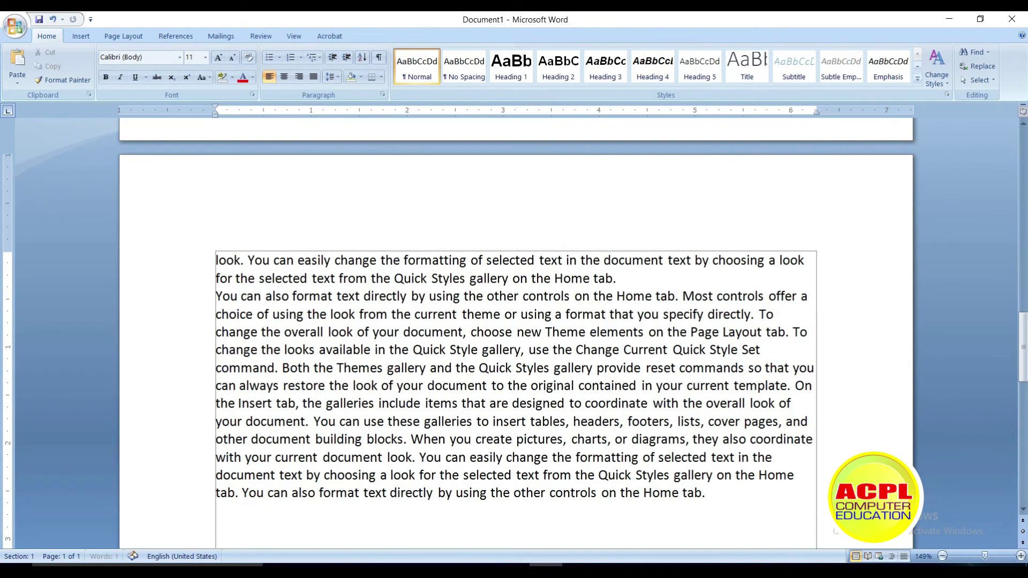
Step: Select and copy all of the generated sample text in the Word document
key(ctrl+a)
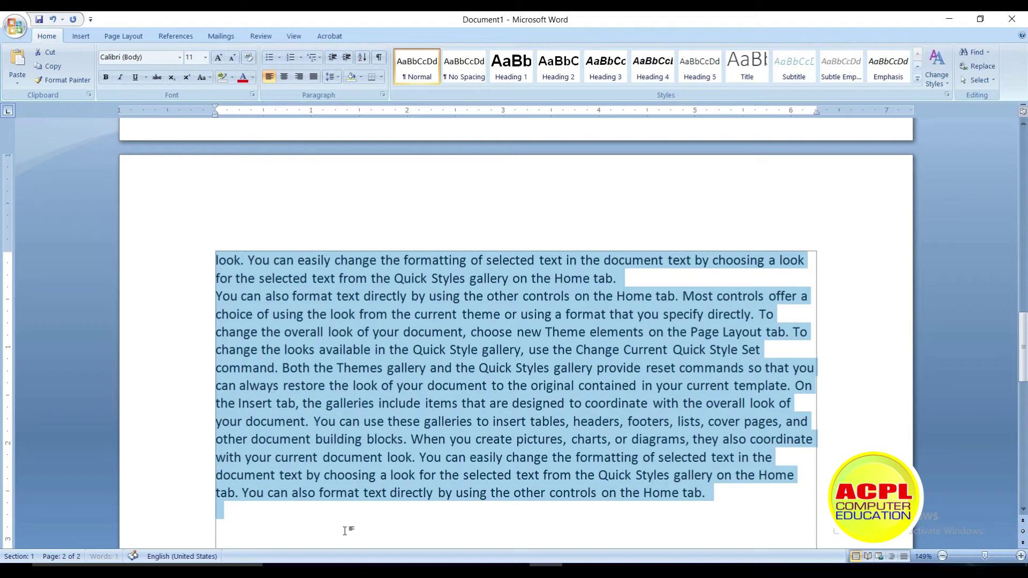
scroll(342, 455, up, 2)
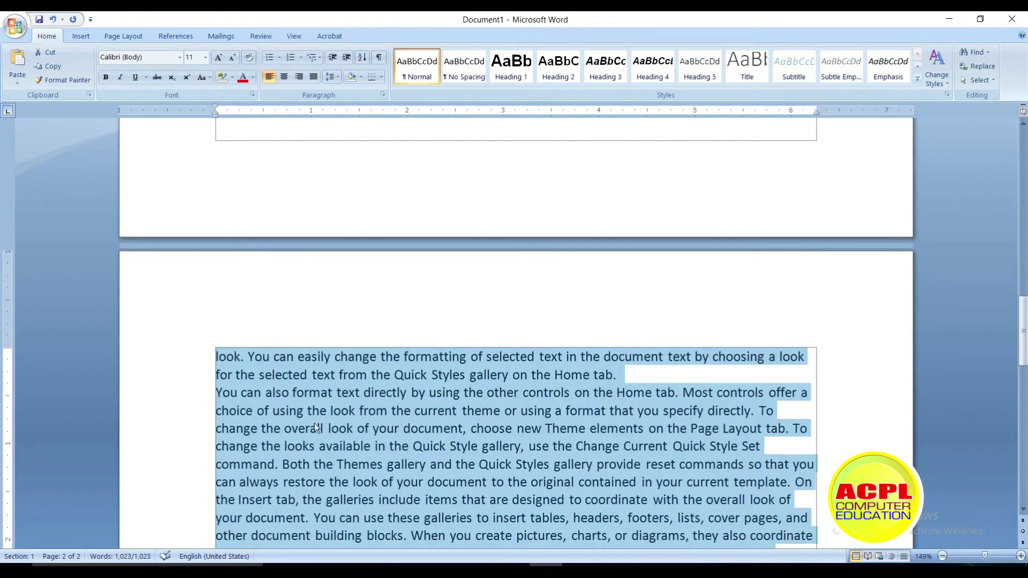
scroll(514, 321, up, 3)
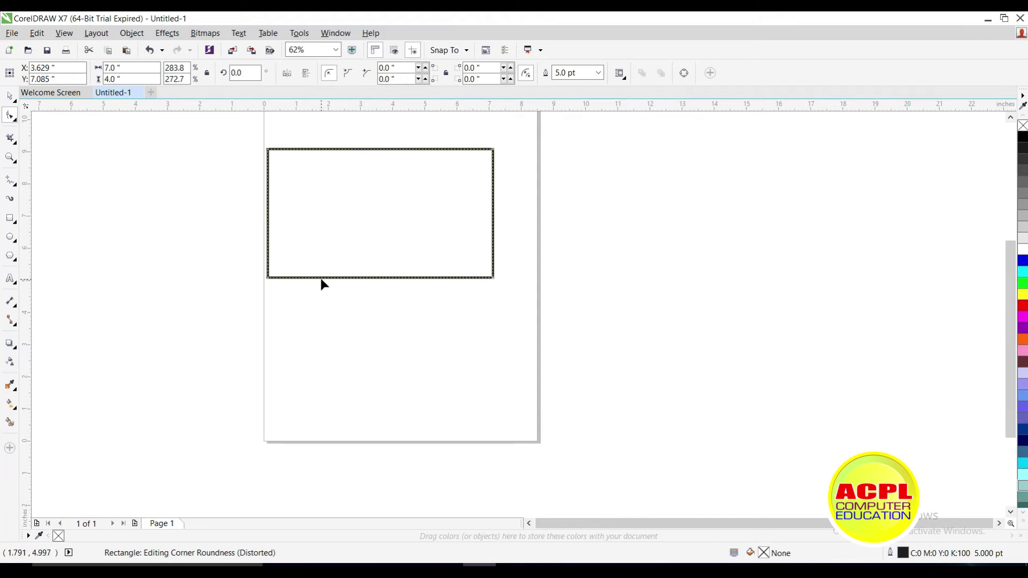
Step: Return to CorelDRAW and delete the rectangle from the page
click(10, 103)
click(649, 419)
key(Delete)
click(1010, 119)
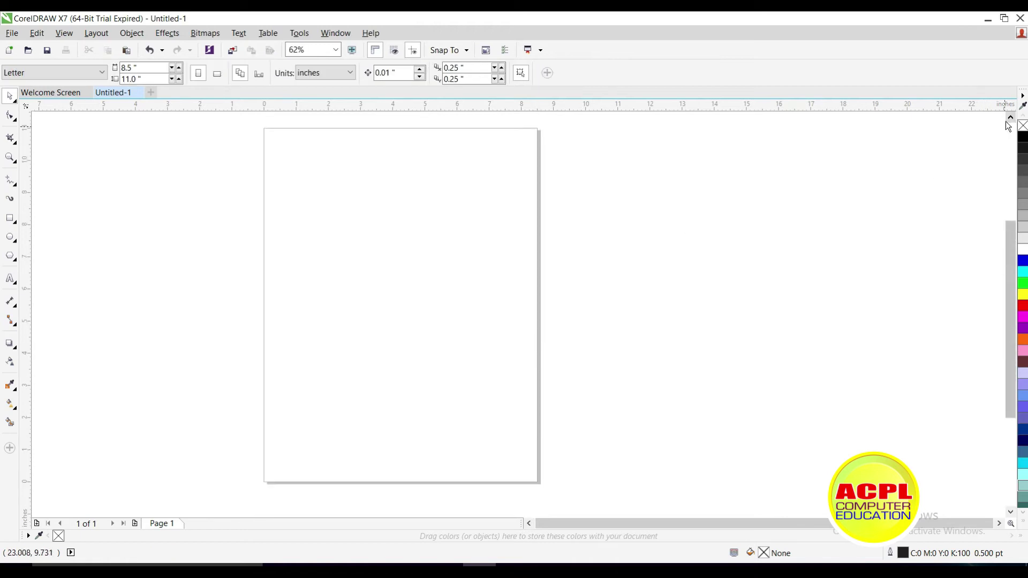
Step: Create a paragraph text frame about 6.85 by 8.5 inches inside the page with the Text tool
click(10, 282)
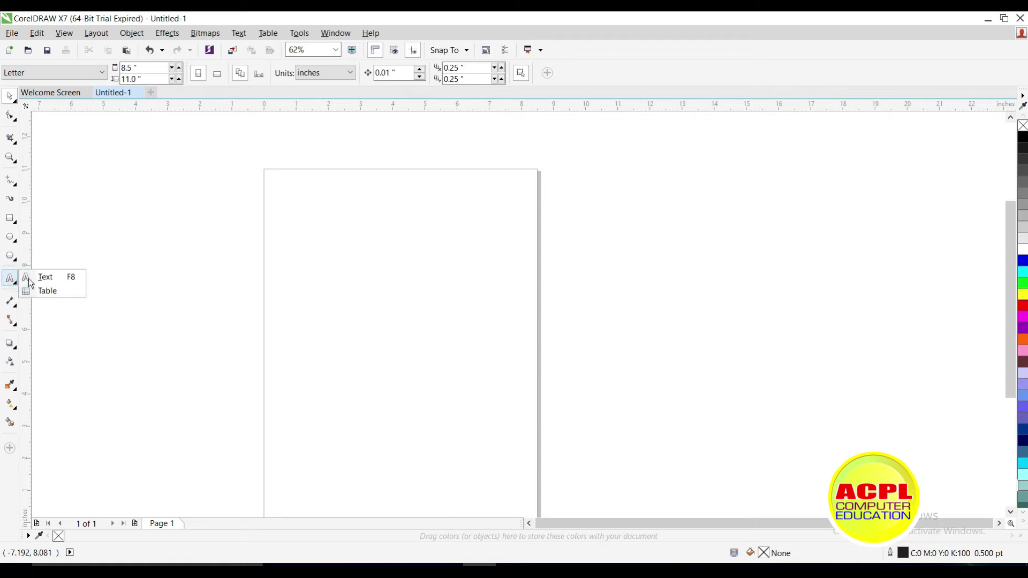
click(32, 278)
drag(289, 195, 509, 468)
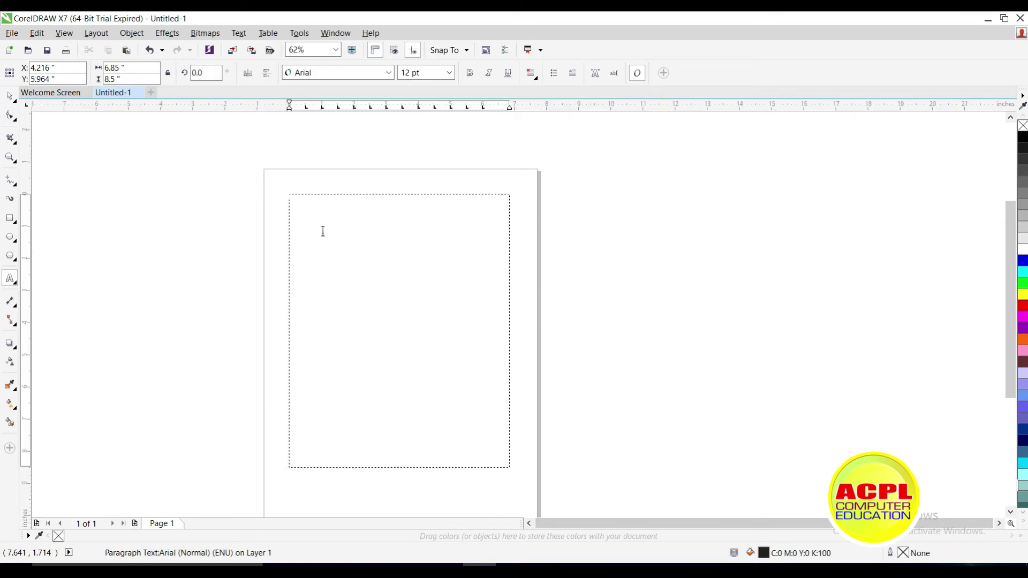
Step: Paste the copied Word text into the frame with Maintain Fonts and Formatting, and fully justify all of it
key(ctrl+v)
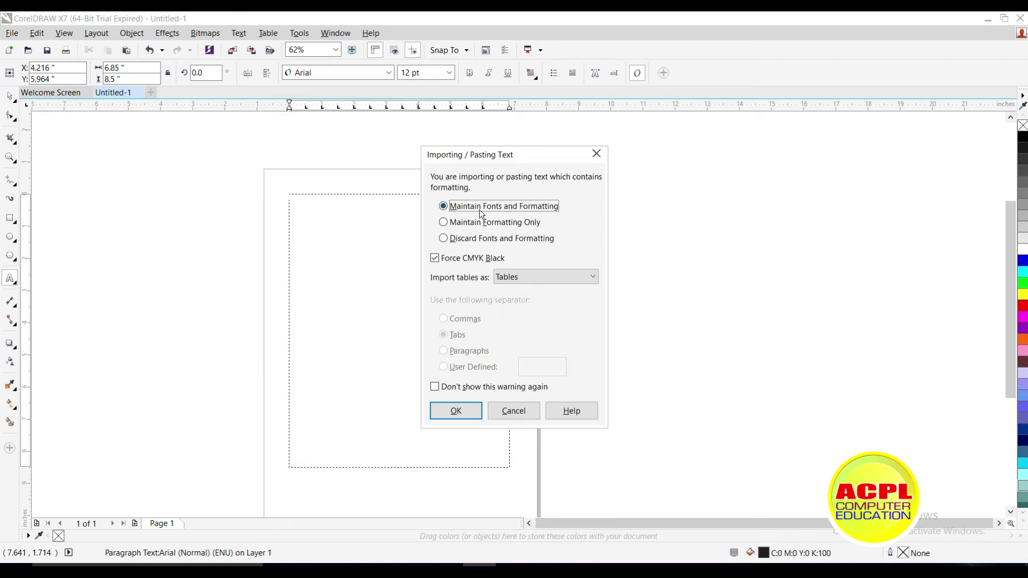
click(456, 406)
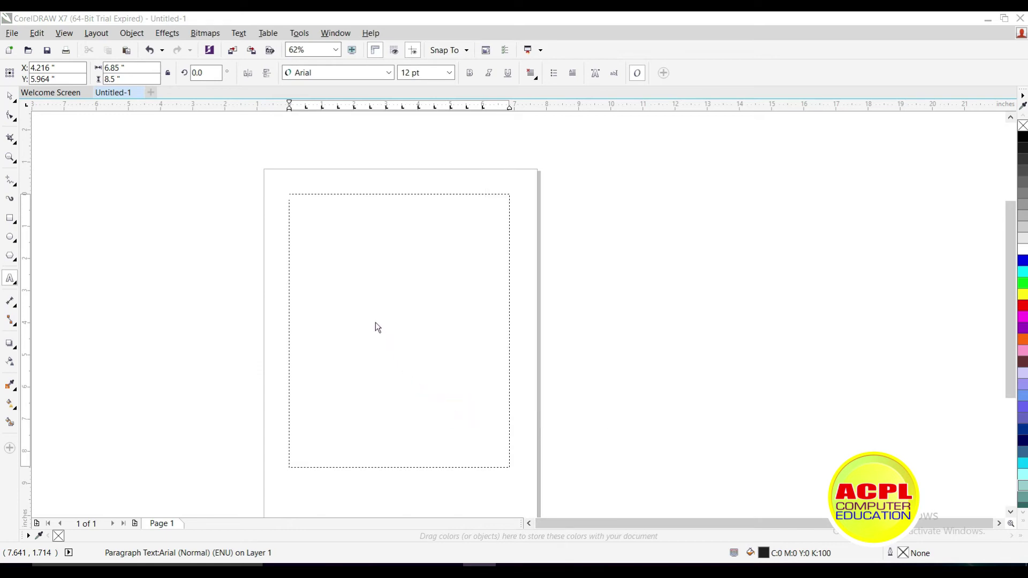
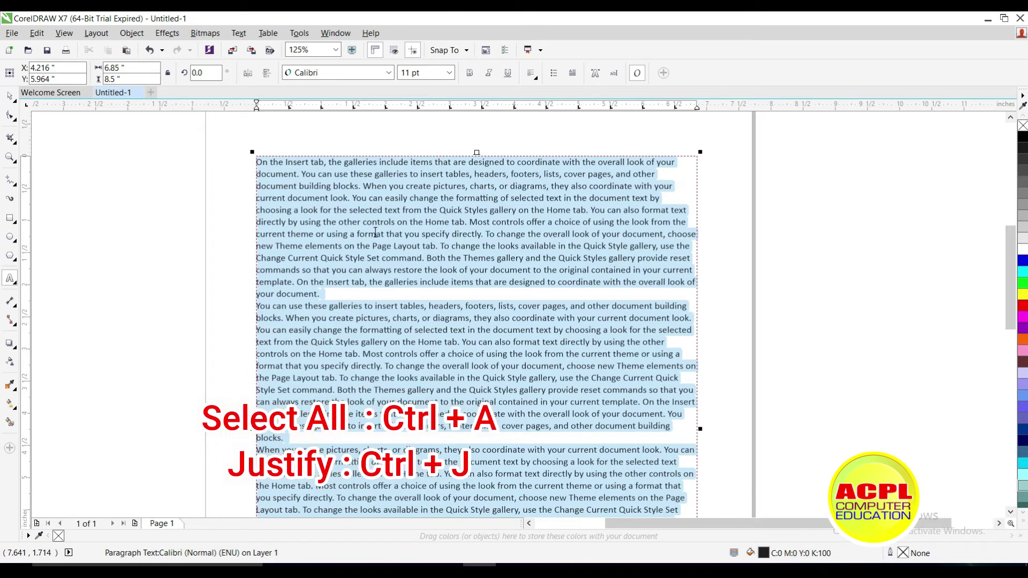
key(ctrl+j)
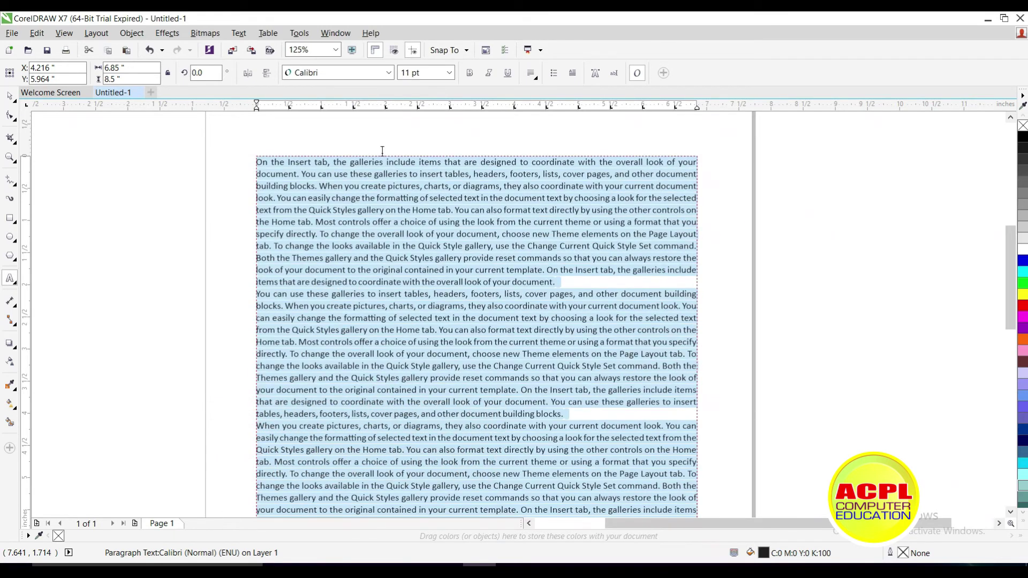
click(378, 232)
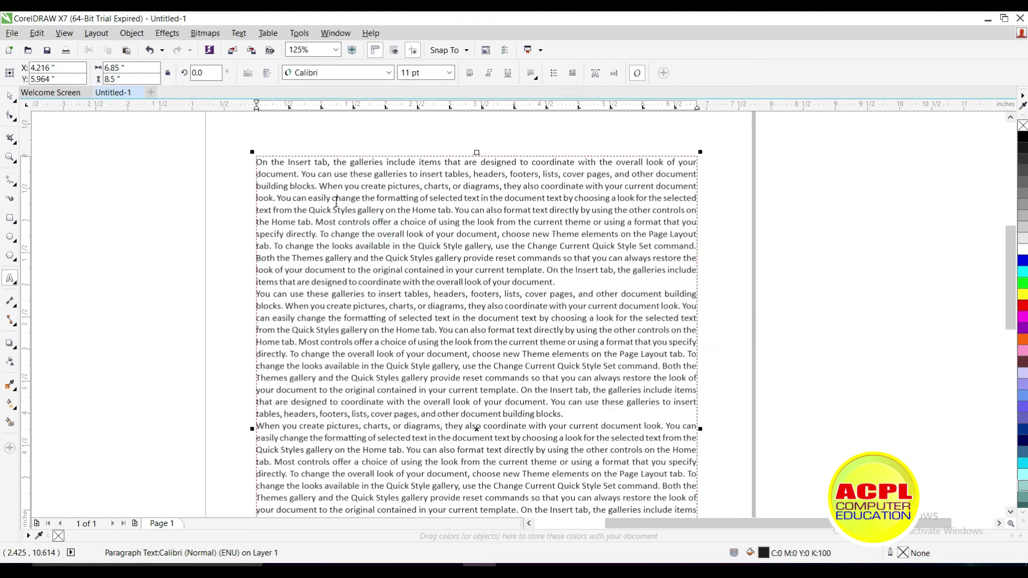
Step: Draw a rectangle about 2.92 by 1.81 inches overlapping the left edge of the text and fill it red
click(9, 219)
drag(79, 225, 267, 342)
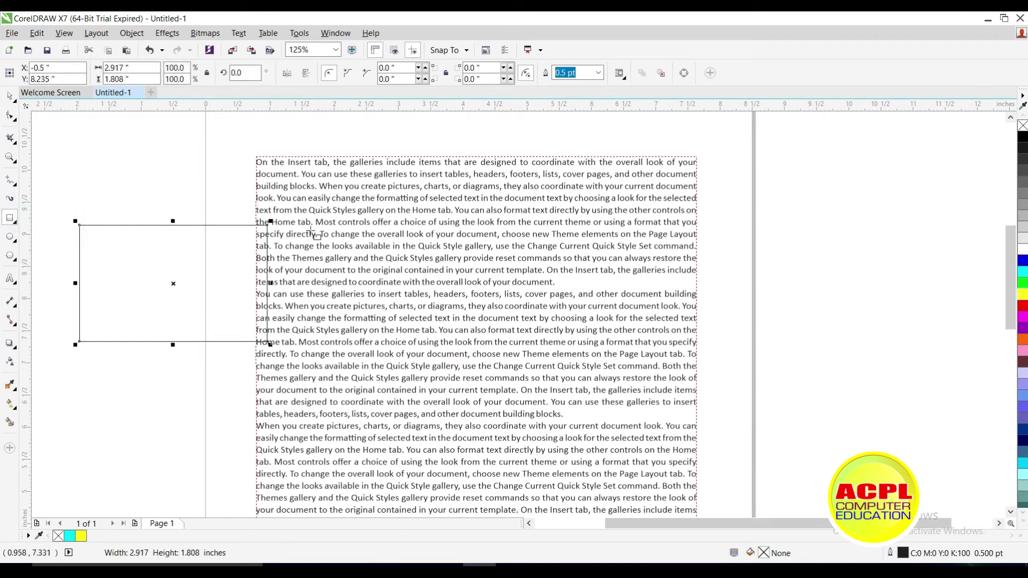
click(1019, 307)
Step: Move the red rectangle into the middle of the paragraph text and apply the Contour Straddle Text wrapping style
click(9, 96)
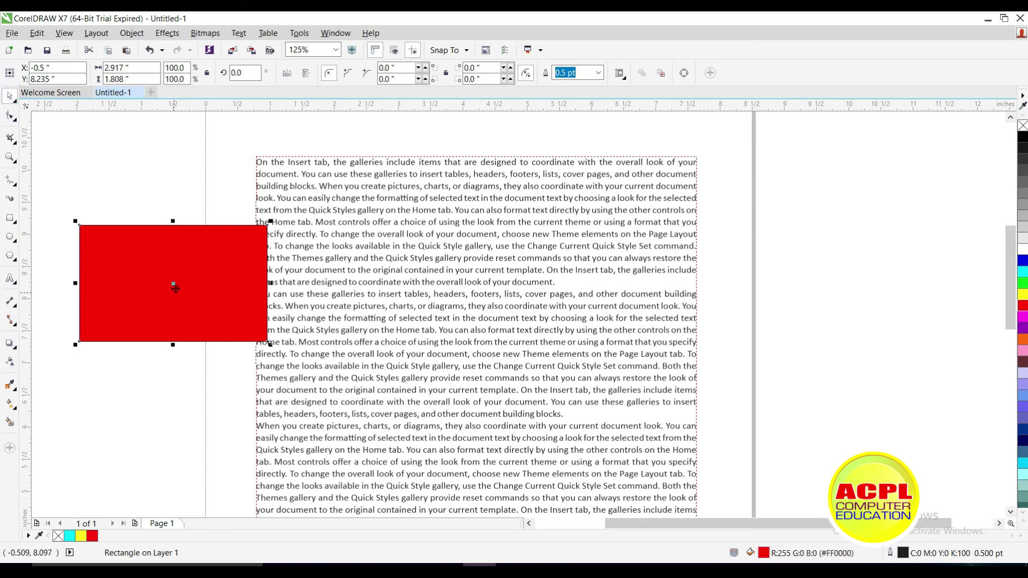
drag(176, 284, 495, 310)
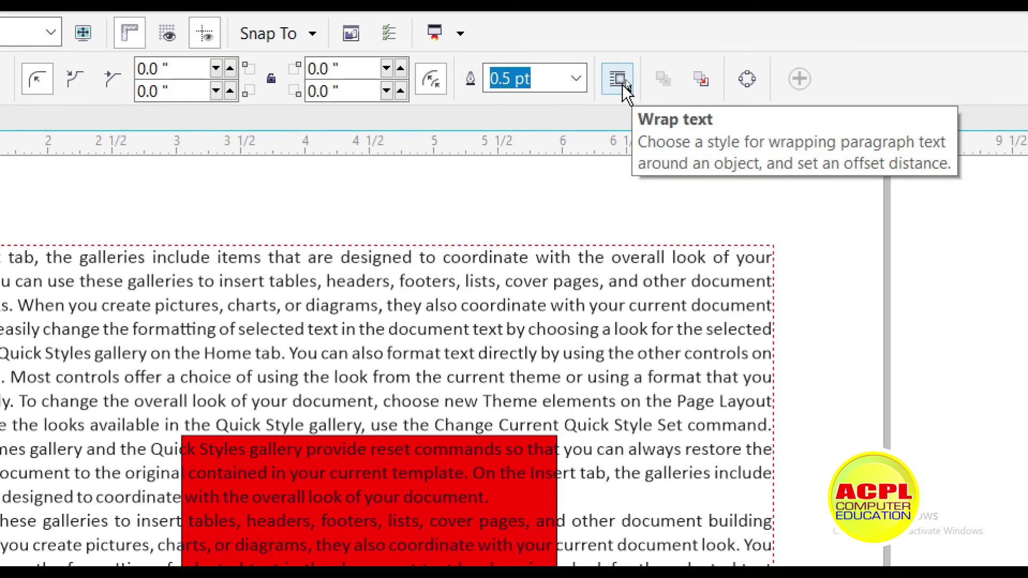
click(622, 78)
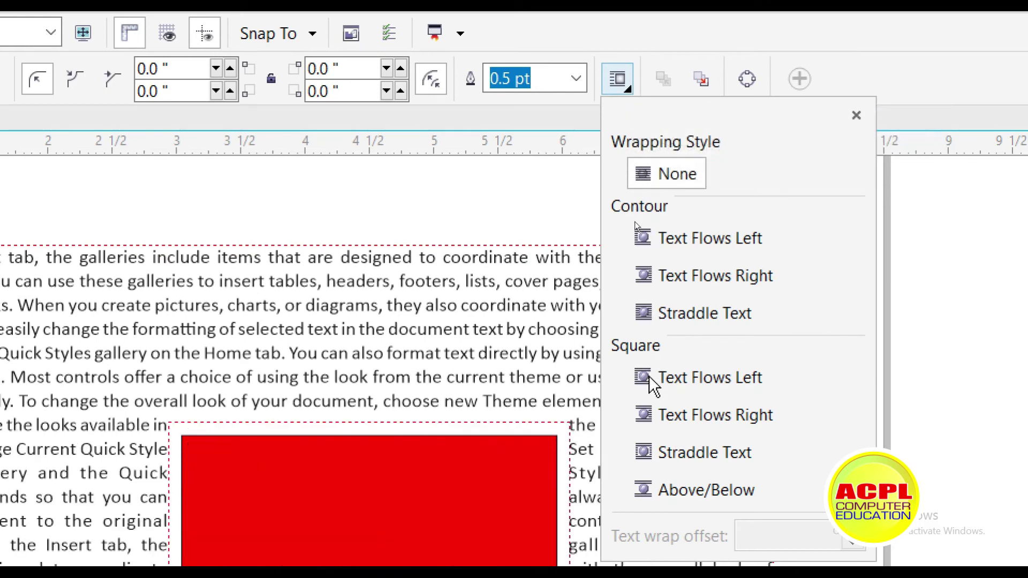
click(653, 317)
click(486, 350)
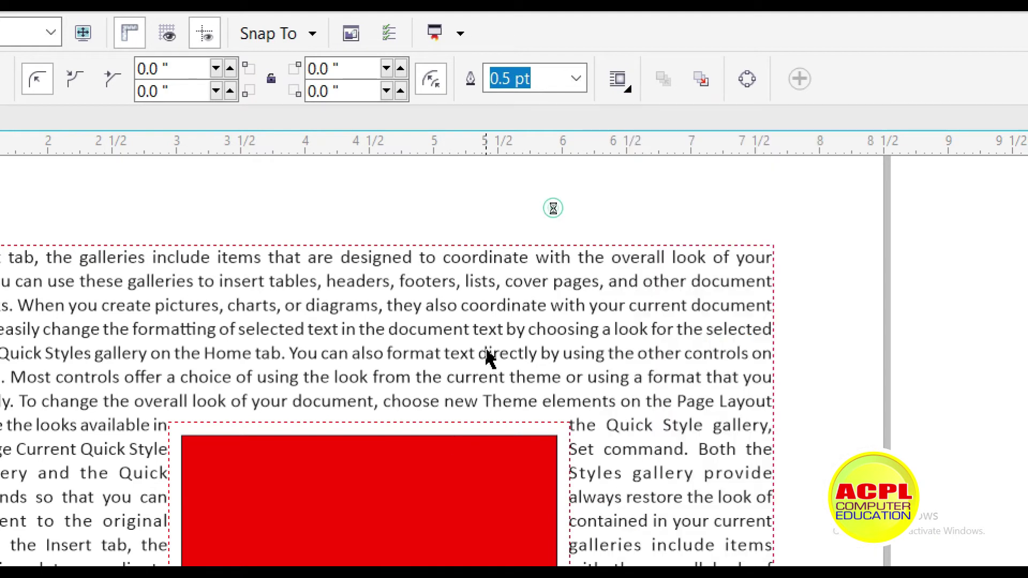
key(F3)
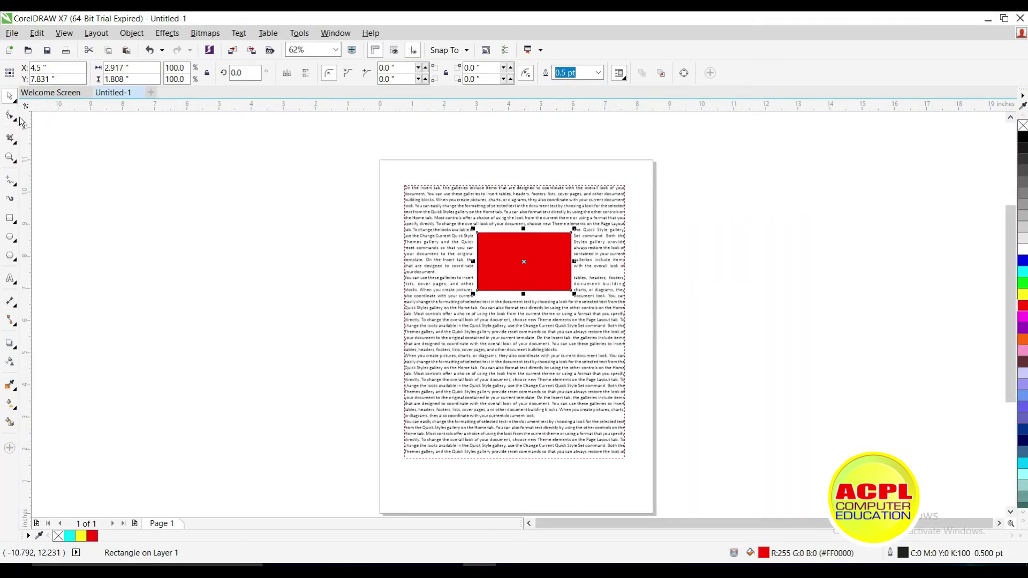
click(299, 251)
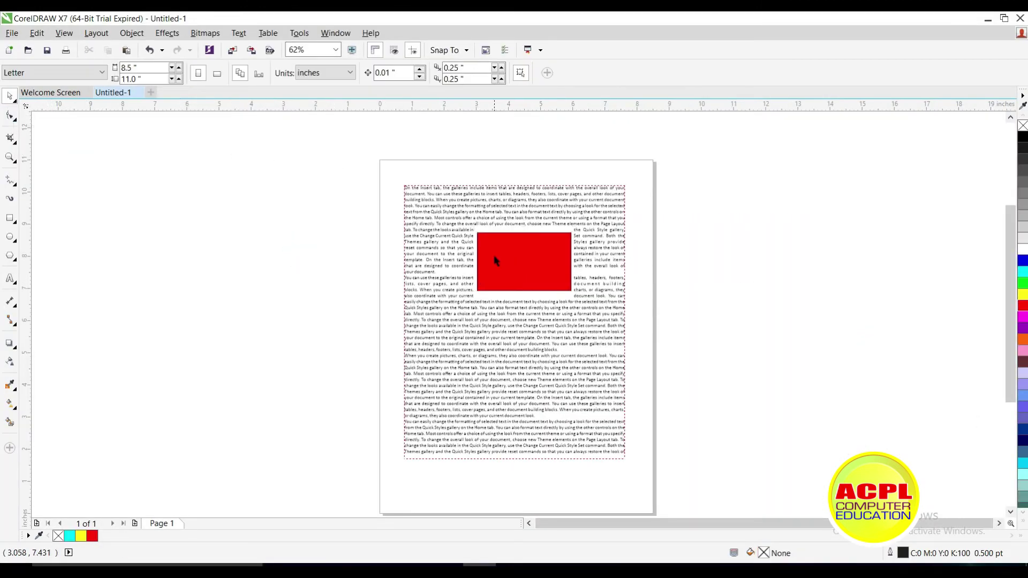
Step: Move the red rectangle to the left side of the paragraph text so that it extends beyond the frame's edge
scroll(493, 254, up, 1)
drag(523, 231, 415, 362)
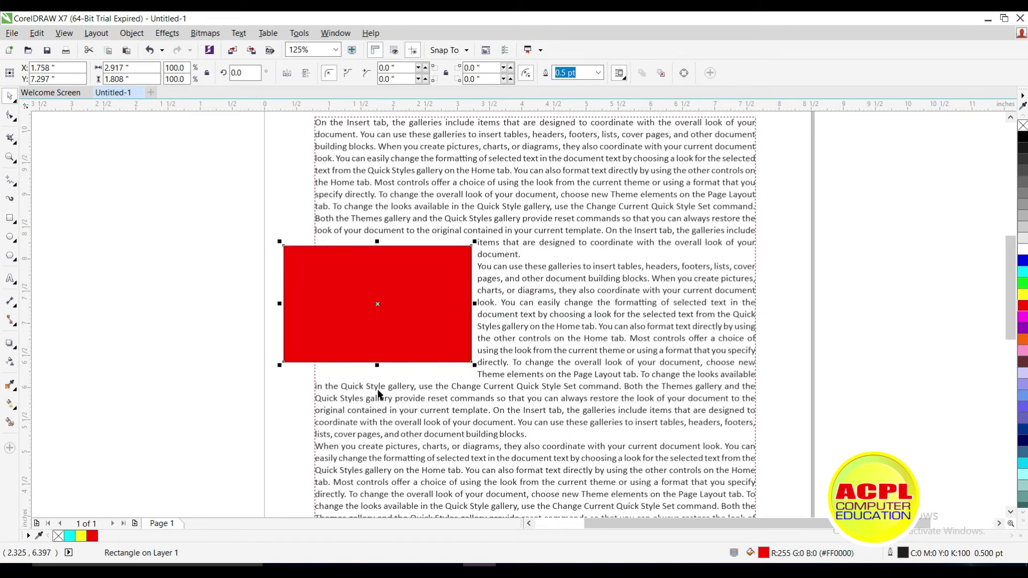
click(234, 293)
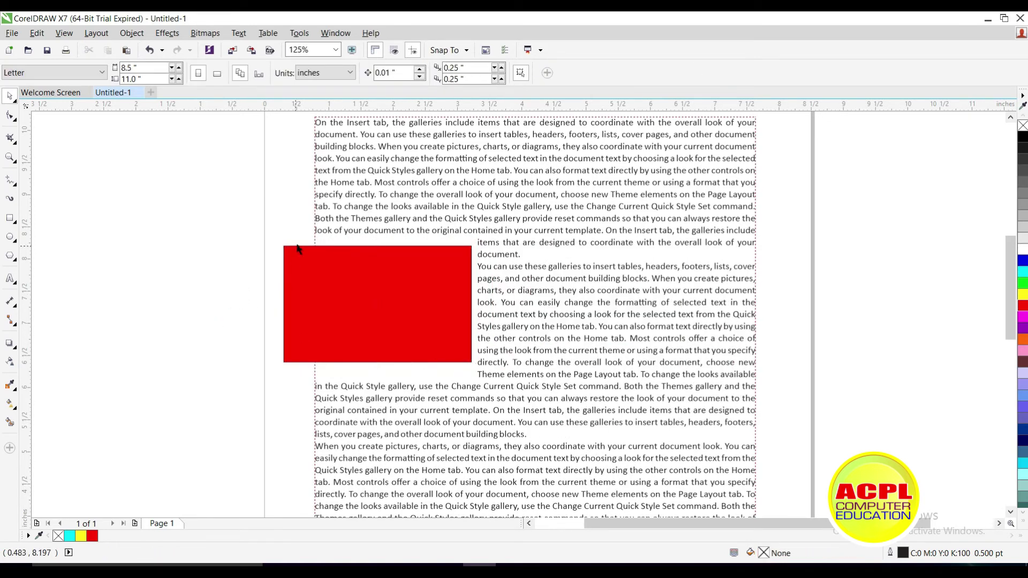
Step: Set the red rectangle's text wrapping style to None
click(381, 312)
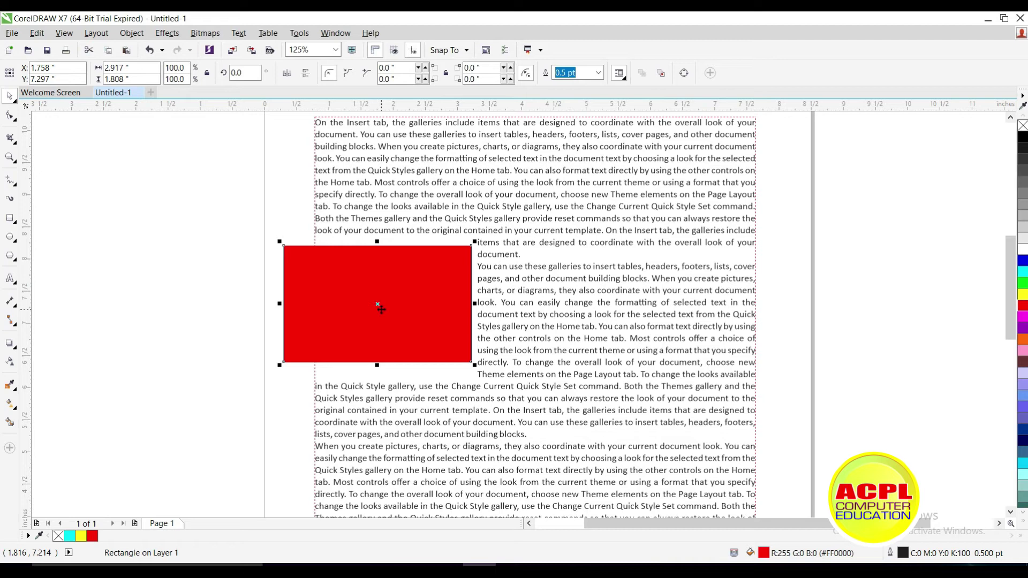
click(618, 73)
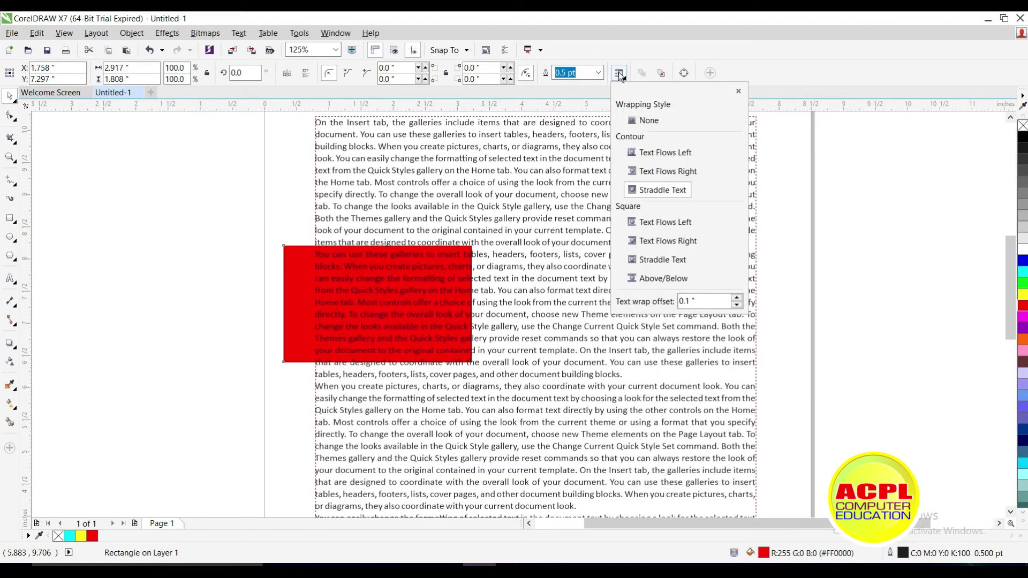
click(633, 121)
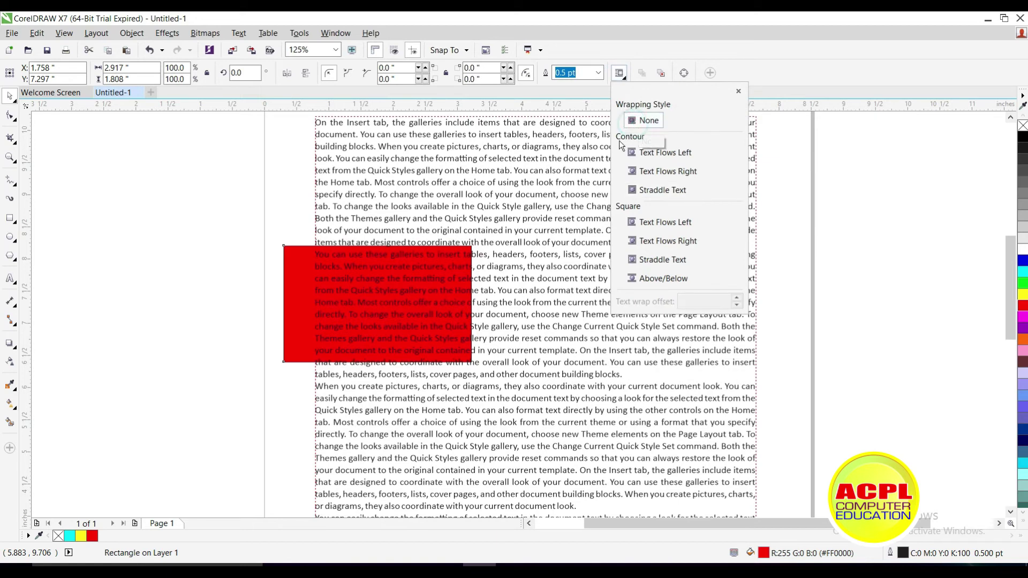
click(227, 259)
click(160, 181)
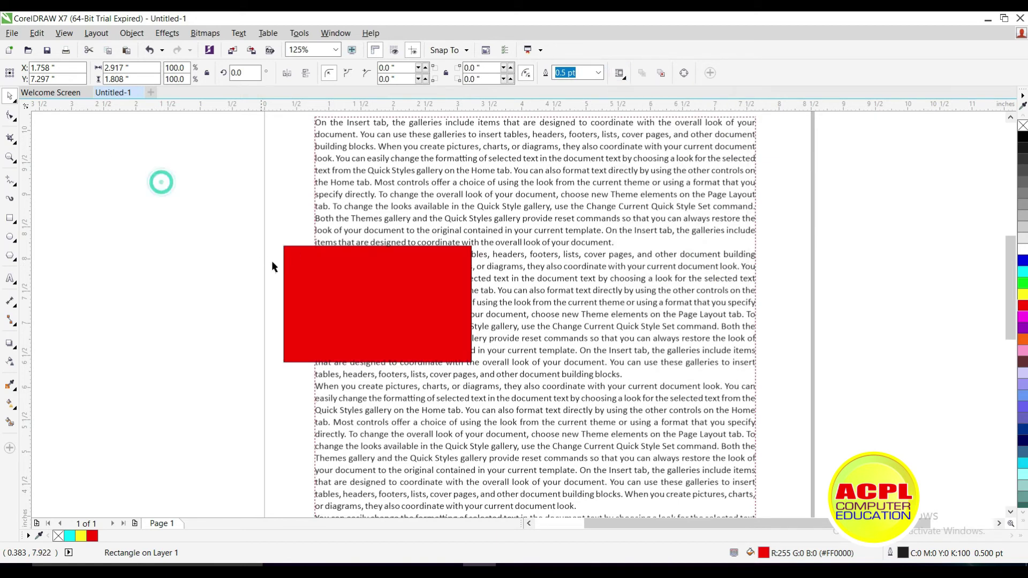
Step: Delete the paragraph text and move the red rectangle to the middle of the page
mouse_move(297, 277)
mouse_down()
mouse_move(130, 273)
mouse_move(323, 286)
mouse_move(575, 279)
mouse_move(313, 272)
mouse_up()
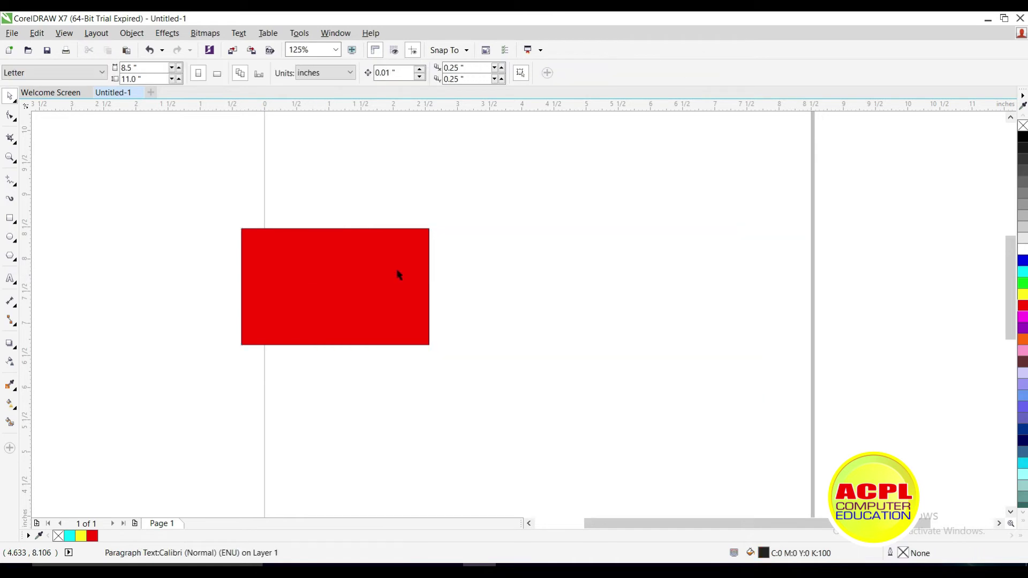
drag(400, 273, 562, 258)
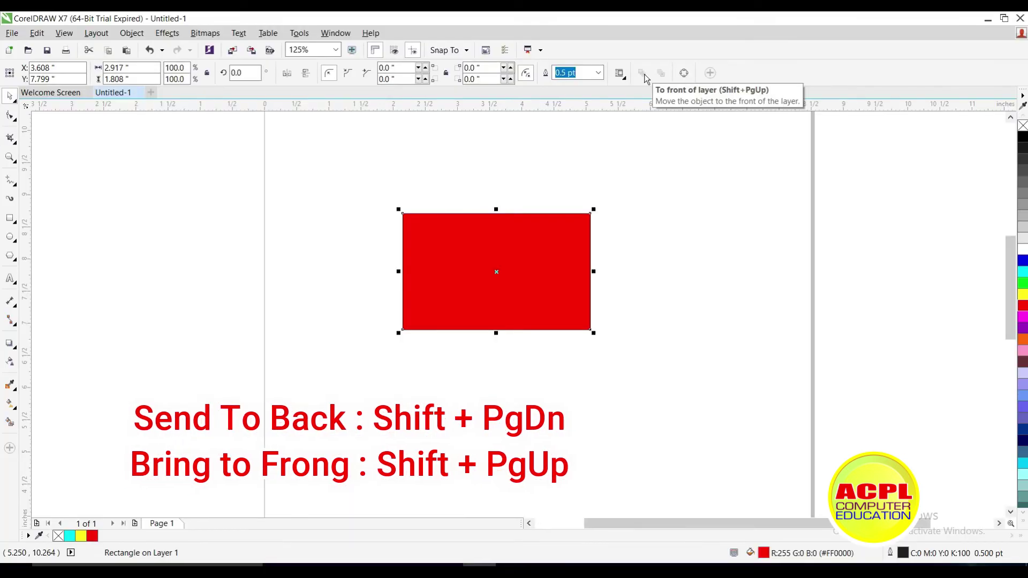
Step: Draw a rectangle about 2.19 by 1.73 inches overlapping the red rectangle's upper-left corner and fill it green
click(10, 218)
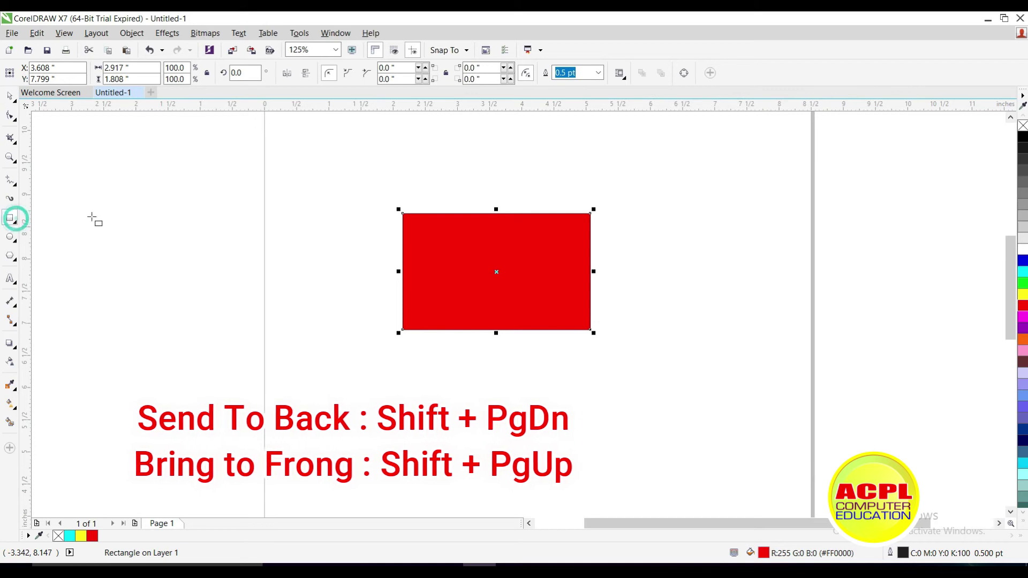
drag(362, 179, 503, 291)
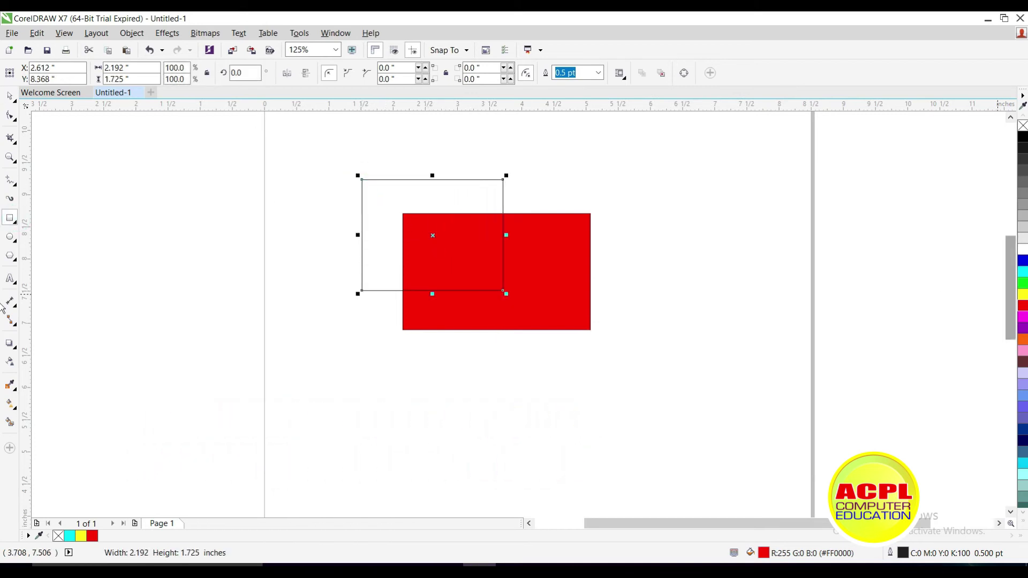
click(1023, 283)
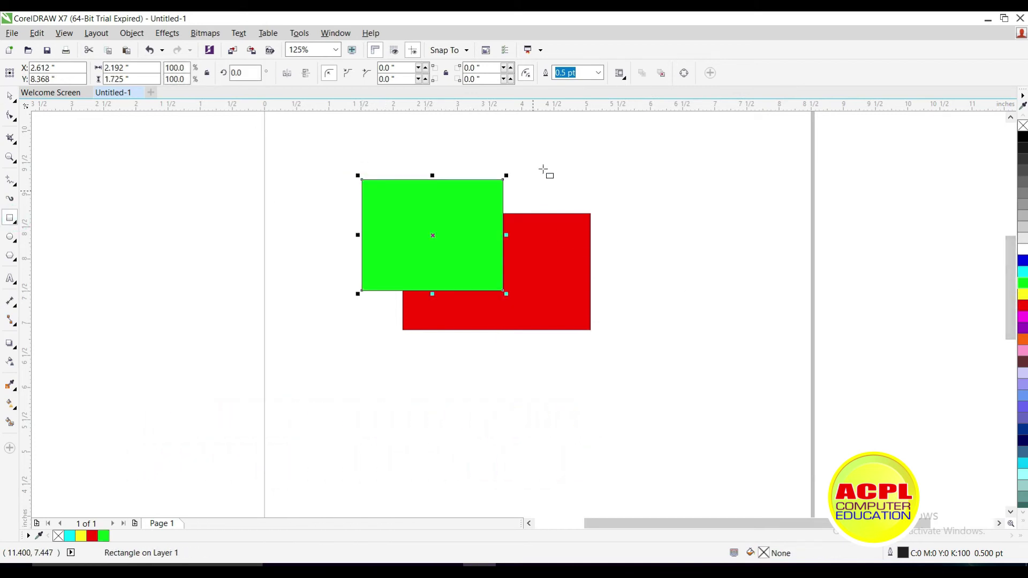
Step: Send the green rectangle to the back of the layer and bring it to the front again, twice
click(663, 72)
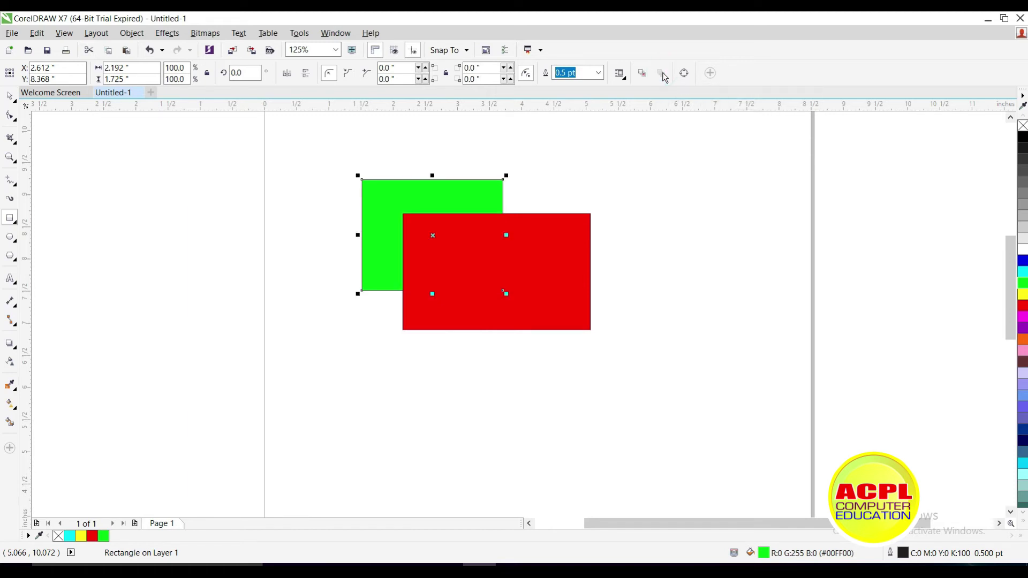
click(645, 73)
click(663, 73)
click(643, 75)
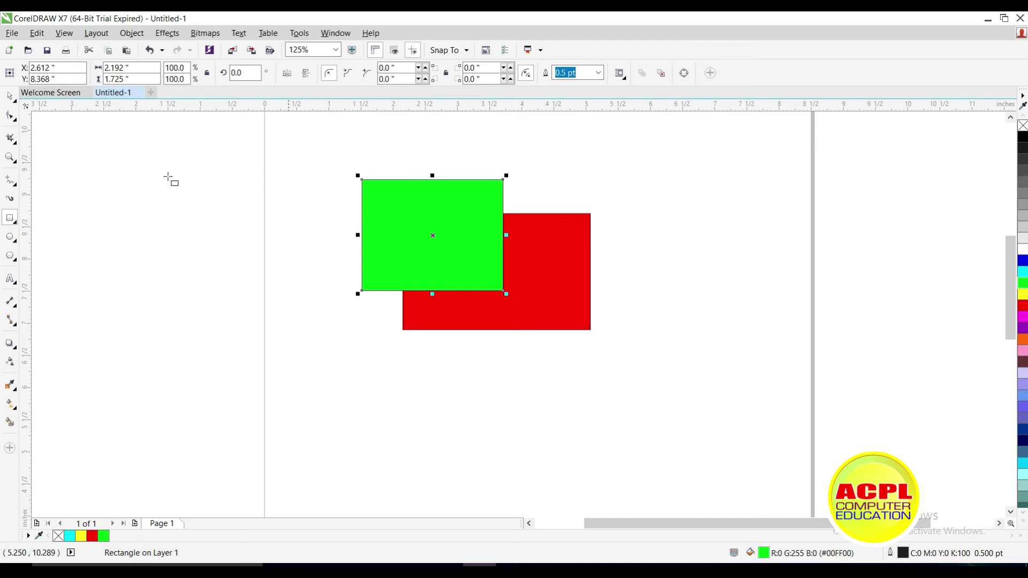
Step: Draw a closed four-sided shape with the Bézier tool beside the green rectangle
click(9, 188)
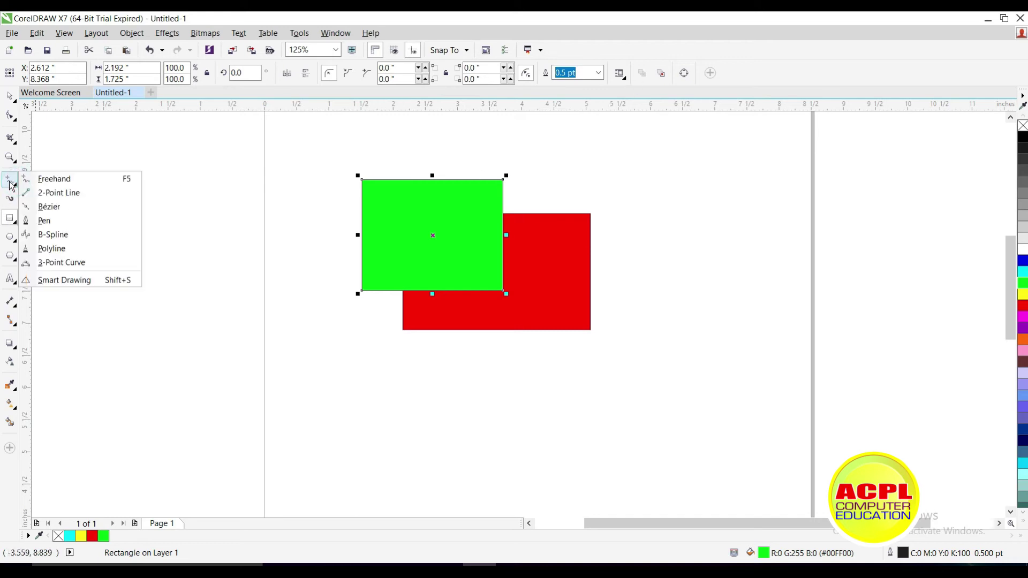
click(34, 202)
click(196, 179)
click(196, 274)
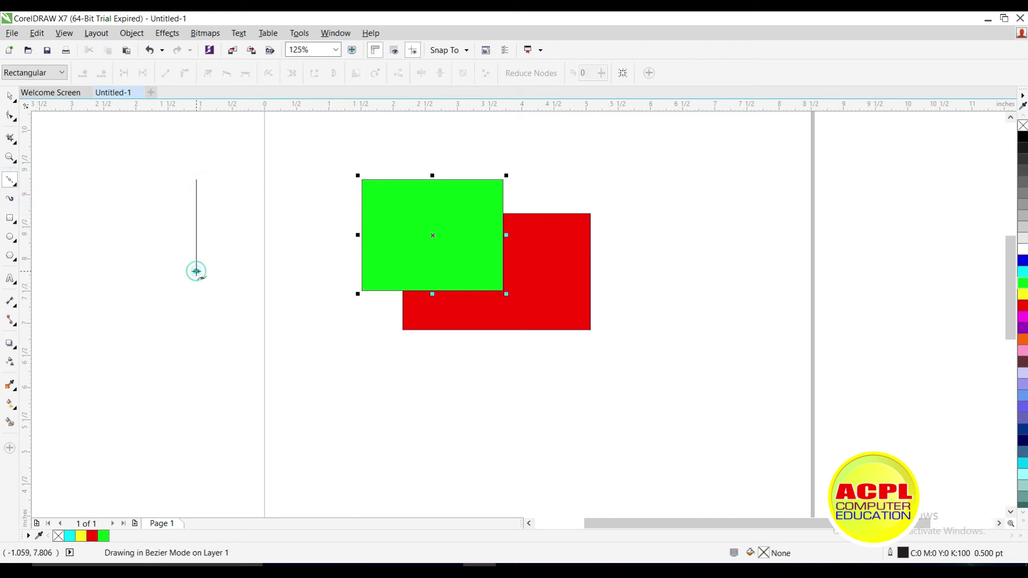
click(306, 267)
click(307, 268)
click(298, 172)
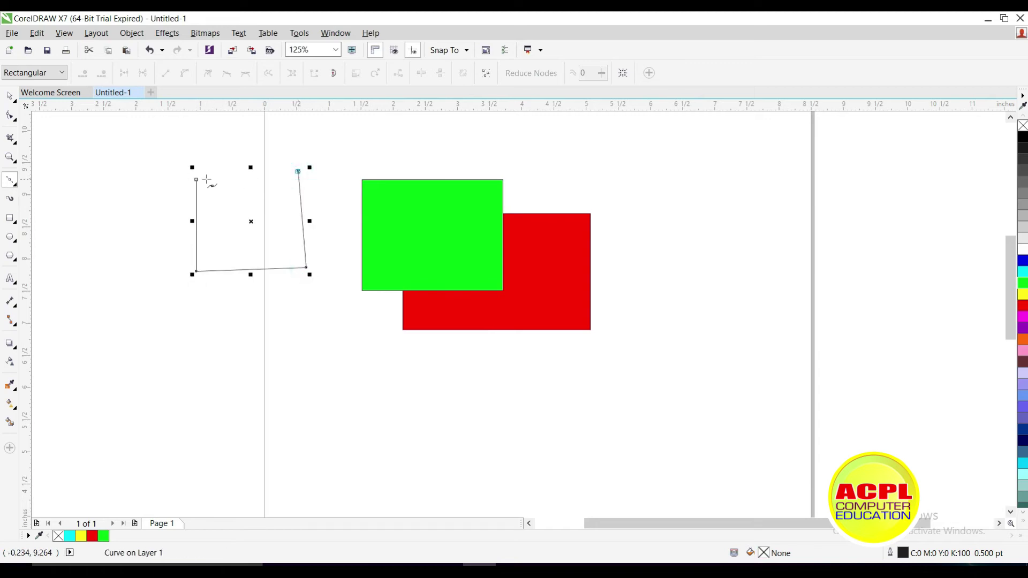
click(197, 180)
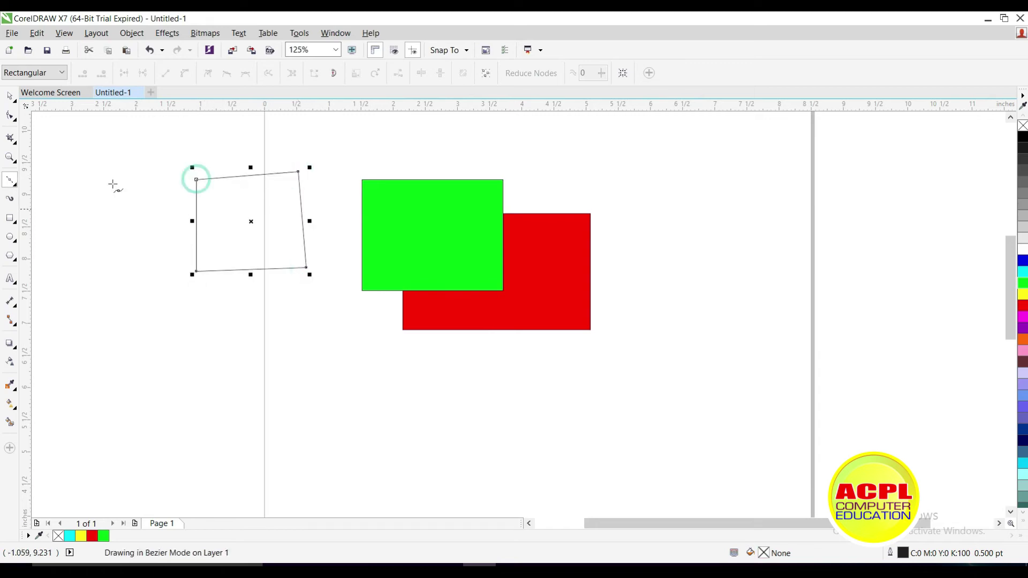
Step: Fill the four-sided Bézier shape with light gray (#CCCCCC) and remove it from the drawing
click(1023, 226)
click(9, 96)
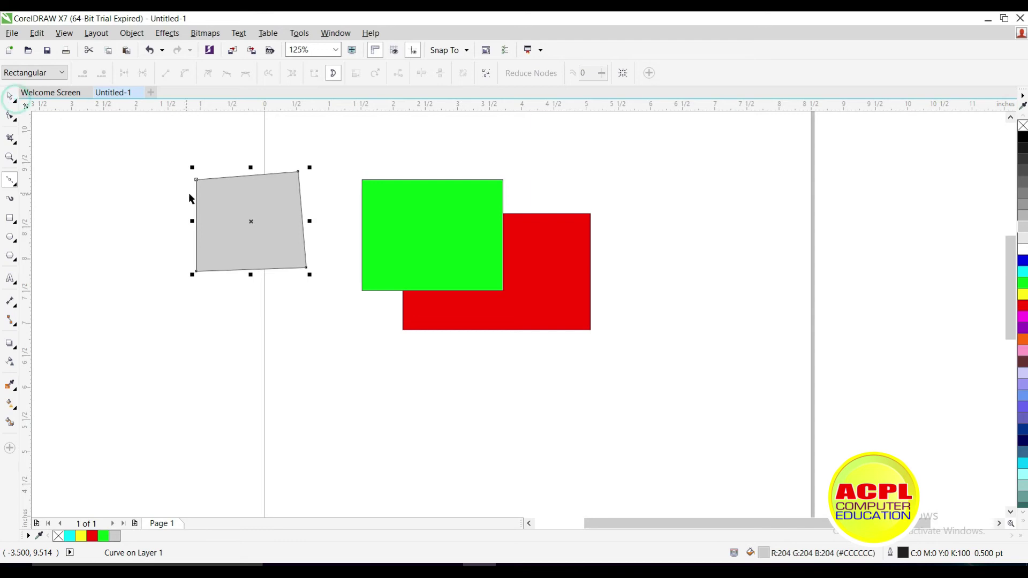
drag(236, 199, 388, 229)
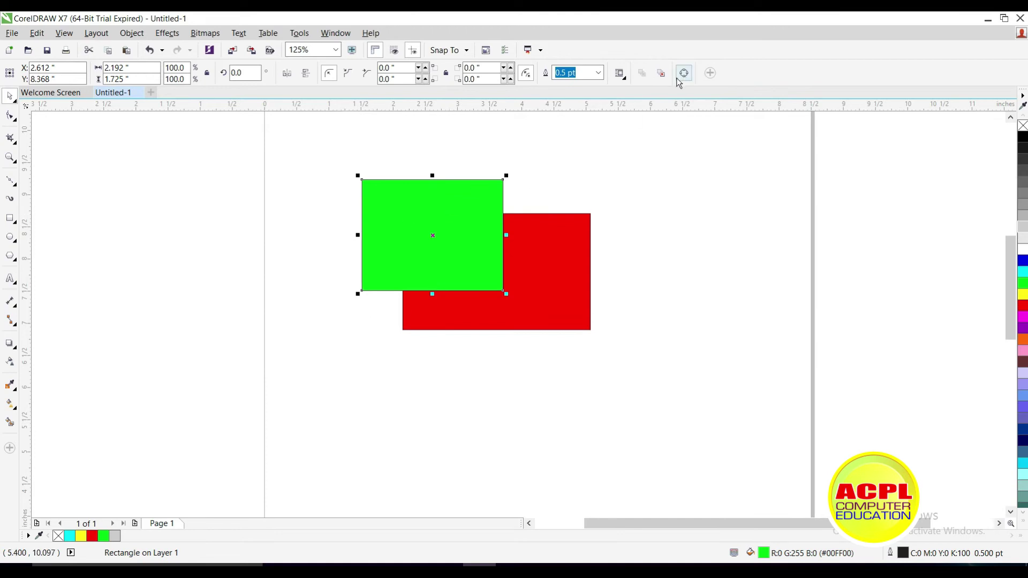
Step: Switch the green rectangle repeatedly between the back and the front of the layer, ending with it in front
click(663, 76)
click(644, 76)
key(shift+Page_Down)
key(shift+Page_Up)
key(shift+Page_Down)
key(shift+Page_Up)
Step: Draw a rectangle about 1.98 by 1.6 inches overlapping the green rectangle's upper-left corner and fill it blue
click(15, 222)
drag(311, 140, 439, 243)
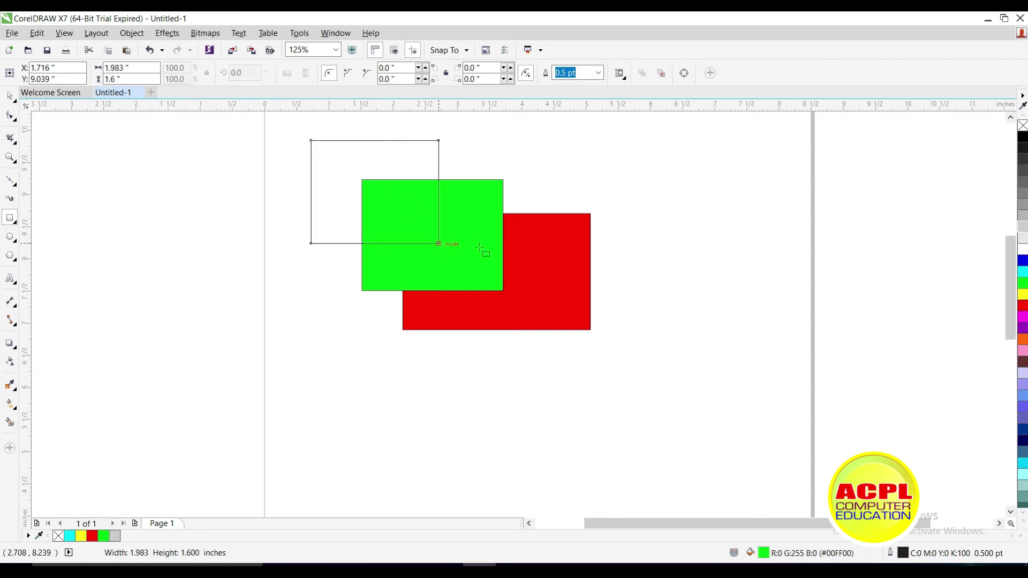
click(1023, 262)
Step: Draw a rectangle about 2.03 by 1.34 inches overlapping the blue rectangle's upper-left corner and fill it magenta
drag(266, 121, 396, 207)
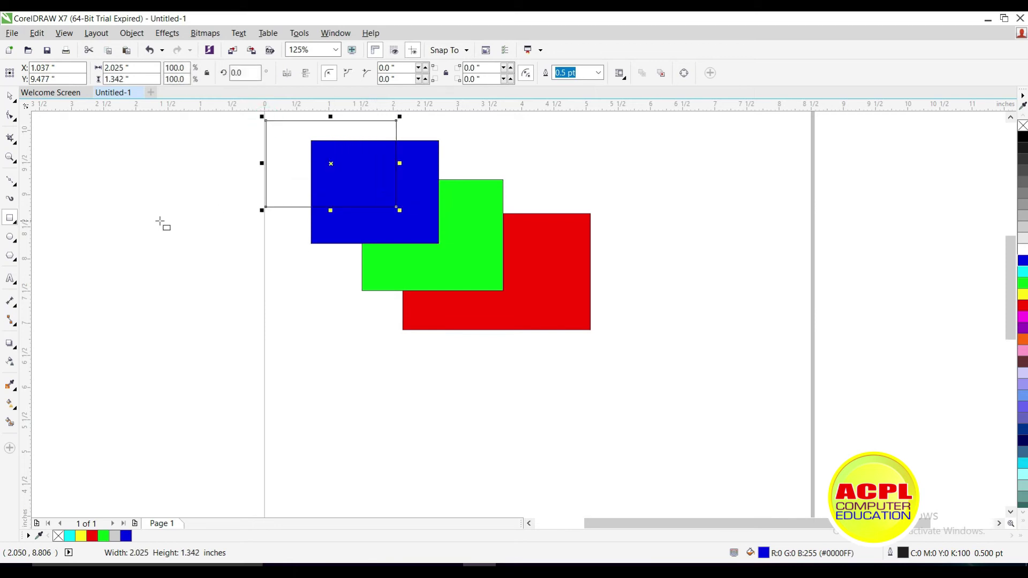
click(1023, 317)
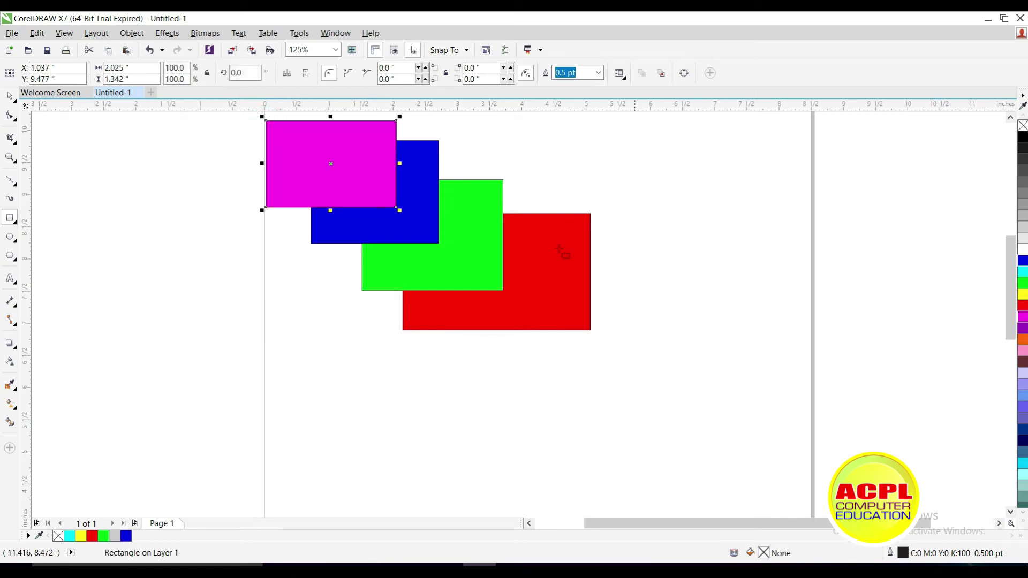
Step: Enlarge the magenta rectangle to about 3.8 by 2.52 inches and bring it to the front of the layer
click(10, 96)
click(561, 290)
click(441, 271)
click(417, 236)
click(345, 188)
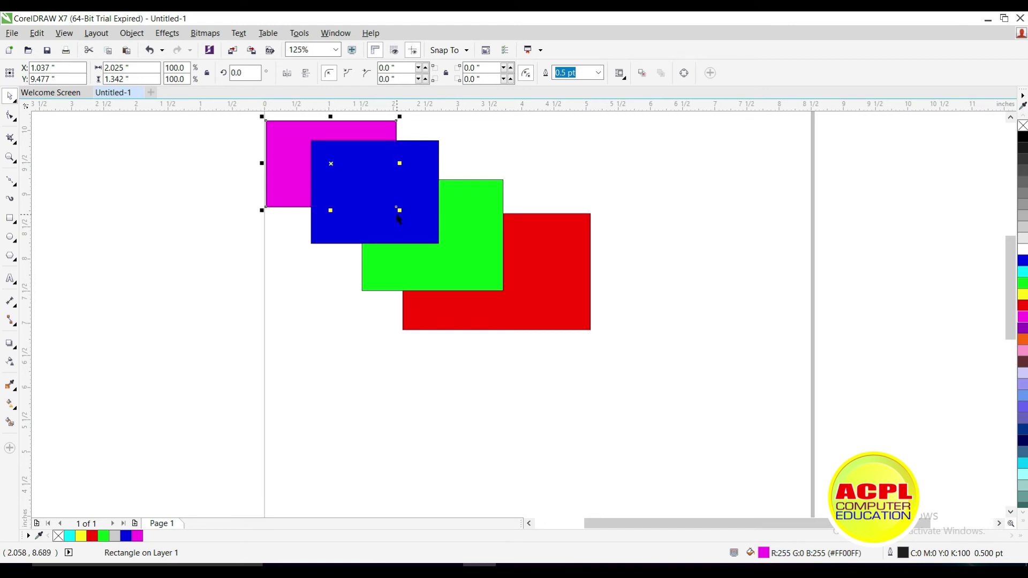
drag(398, 215, 515, 298)
key(shift+Page_Up)
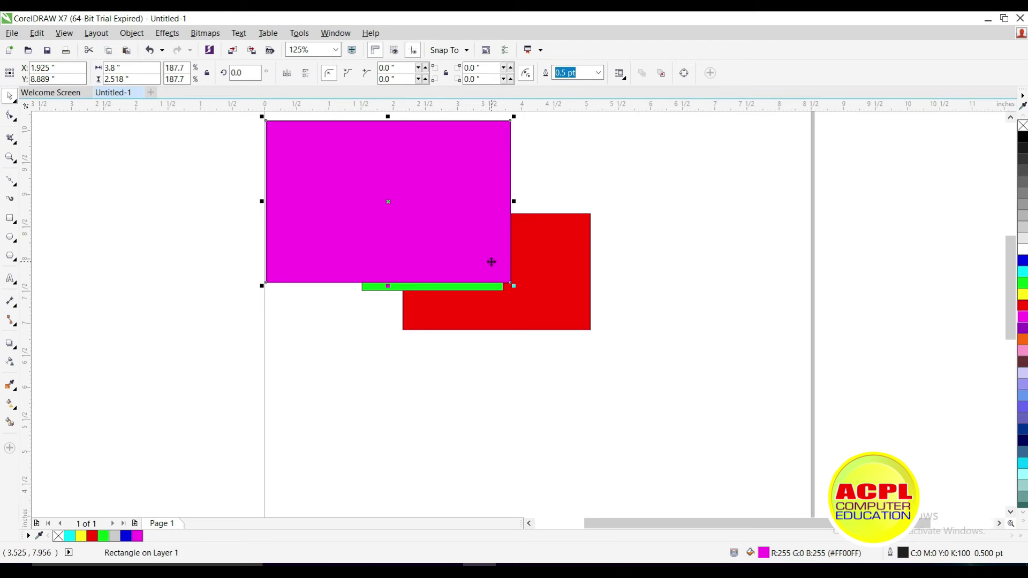
Step: Shift the magenta rectangle back and forward one level repeatedly, and switch it to the front and then the back of the layer
key(ctrl+Page_Down)
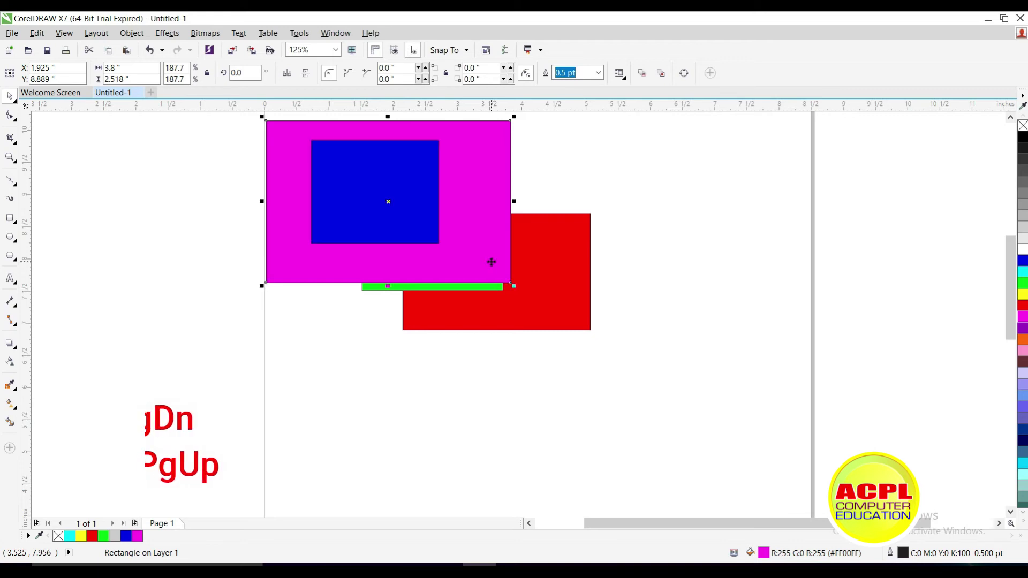
key(ctrl+Page_Down)
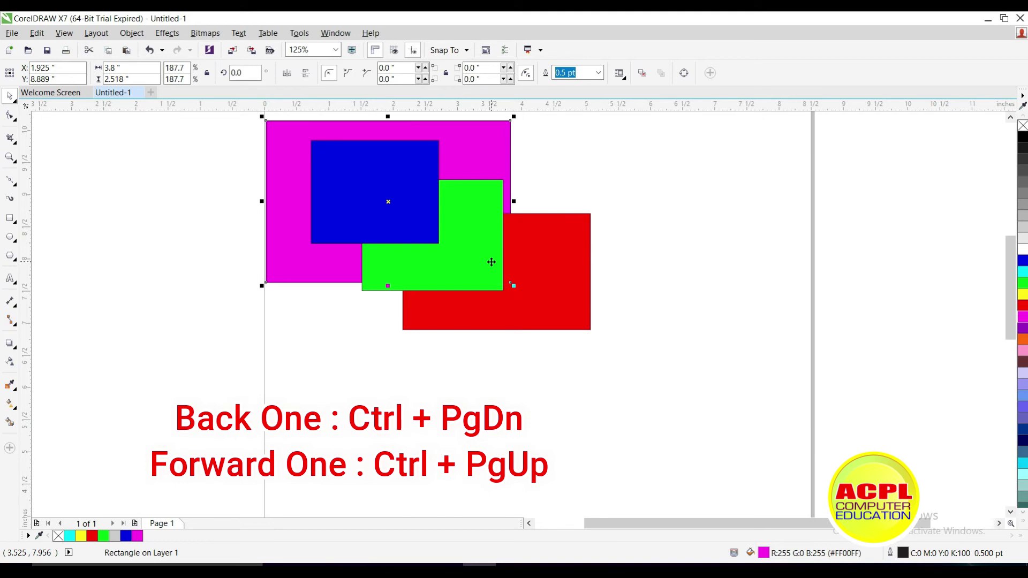
key(ctrl+Page_Up)
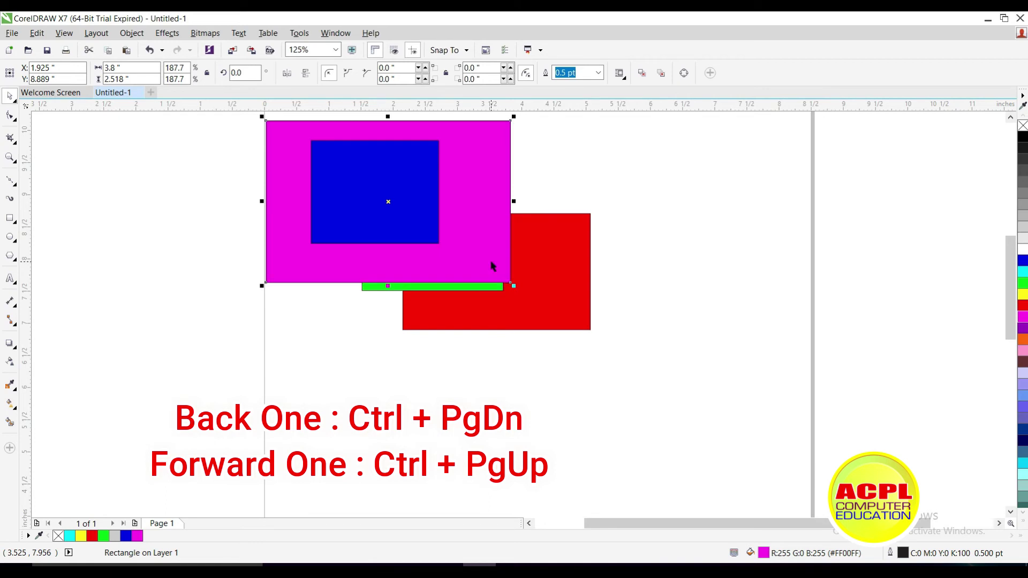
key(ctrl+Page_Up)
key(ctrl+Page_Down)
key(ctrl+Page_Down)
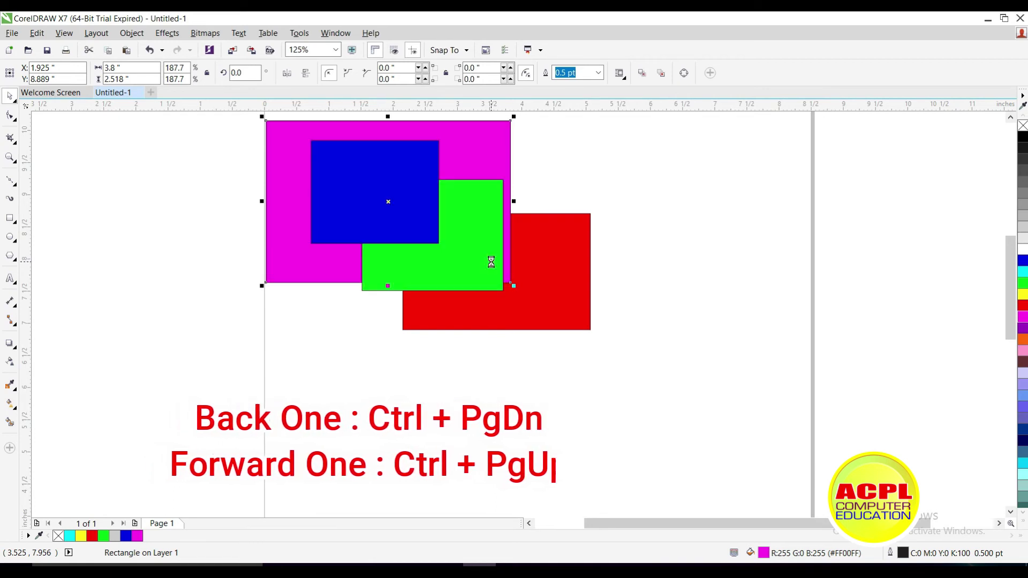
key(ctrl+Page_Up)
key(ctrl+Page_Up)
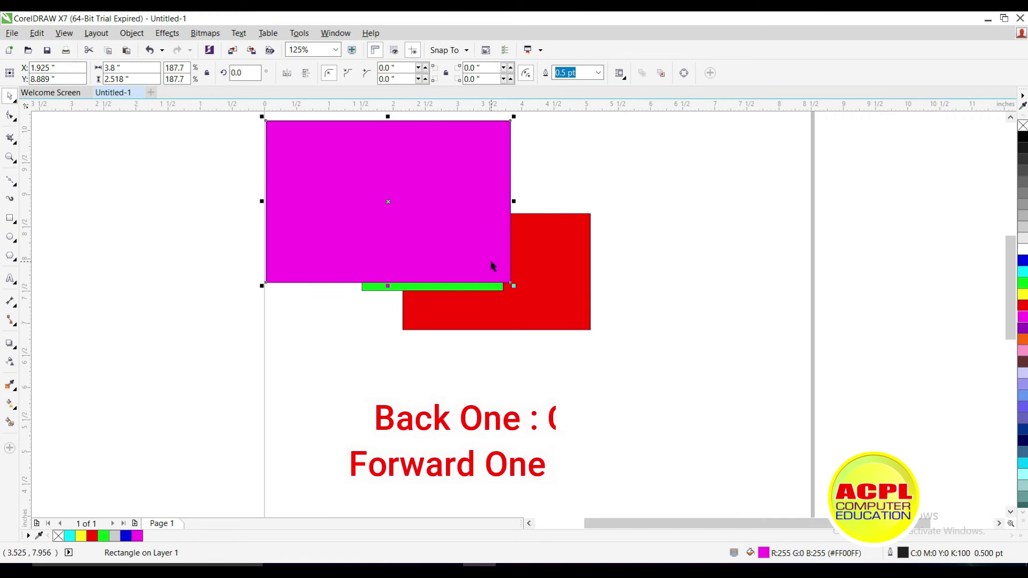
key(ctrl+Page_Down)
key(ctrl+Page_Down)
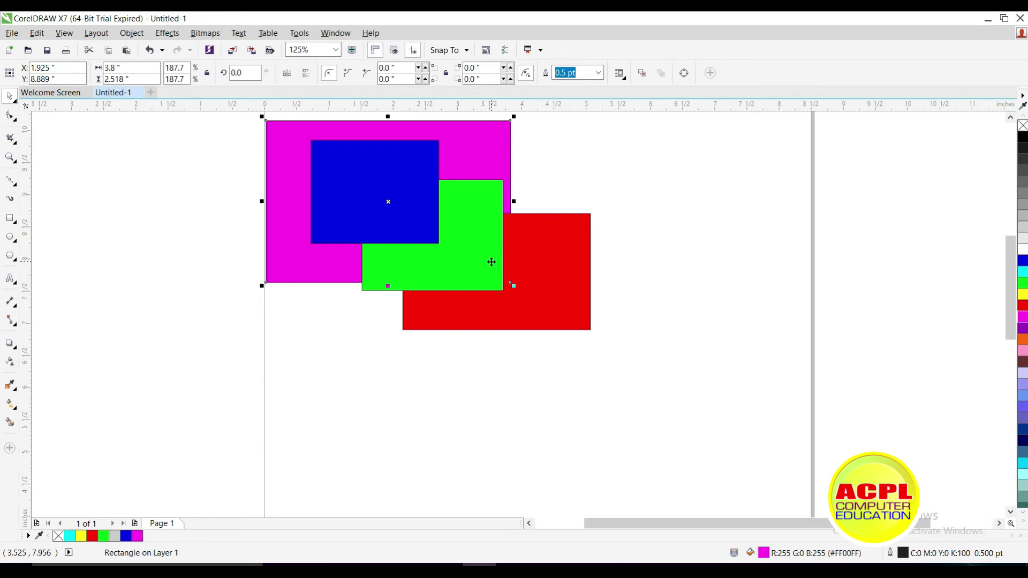
key(shift+Page_Up)
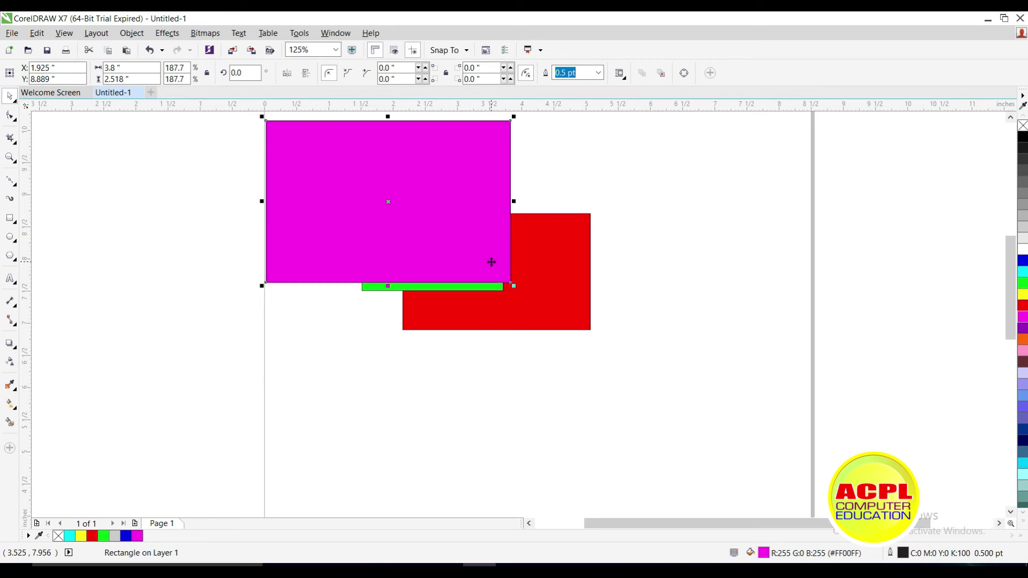
key(shift+Page_Down)
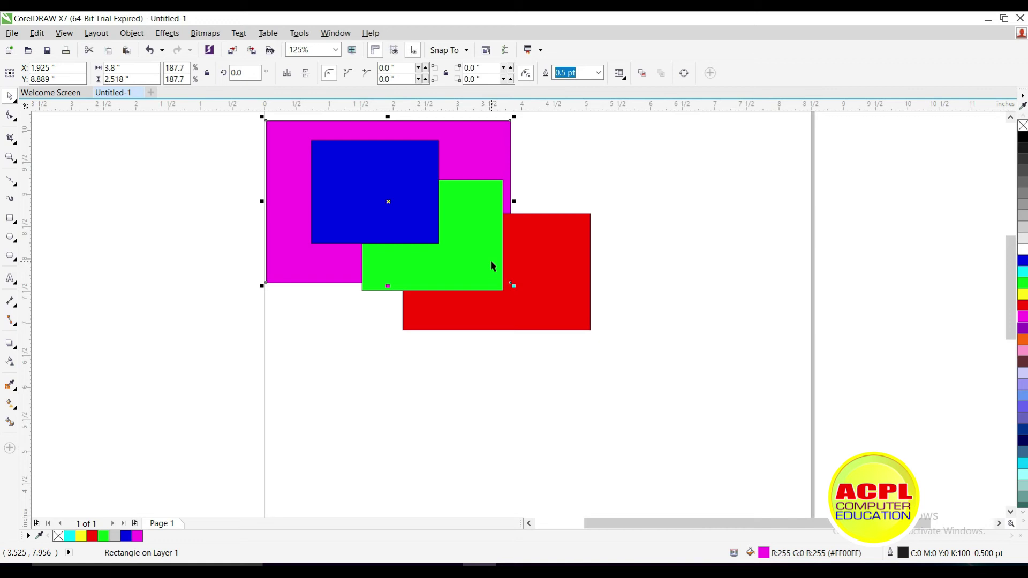
Step: Delete the magenta, blue and green rectangles, keeping only the red one
key(Delete)
click(362, 204)
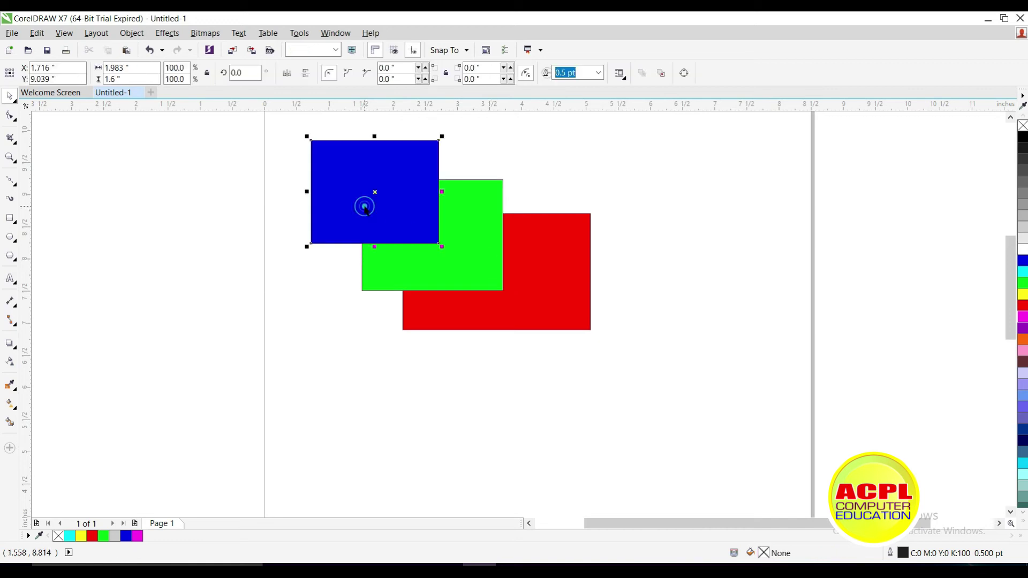
key(Delete)
click(397, 248)
key(Delete)
Step: Convert the red rectangle to curves for node editing with the Shape tool
click(498, 275)
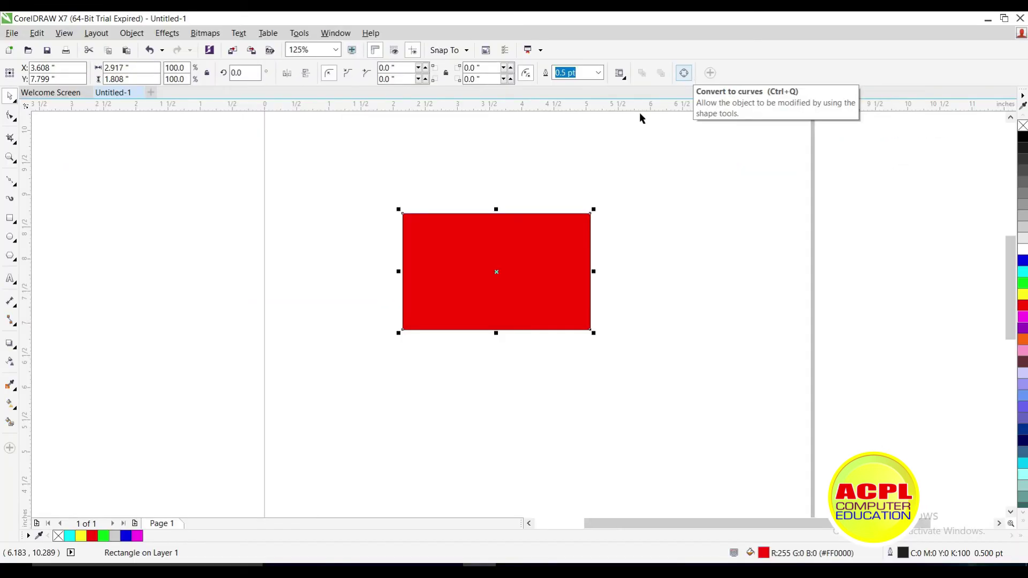
click(14, 120)
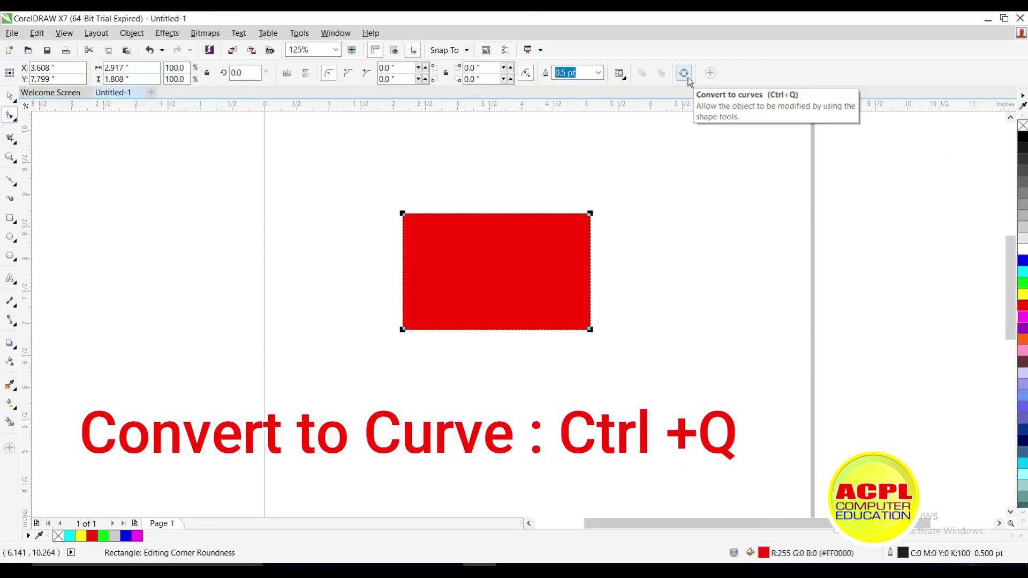
click(688, 80)
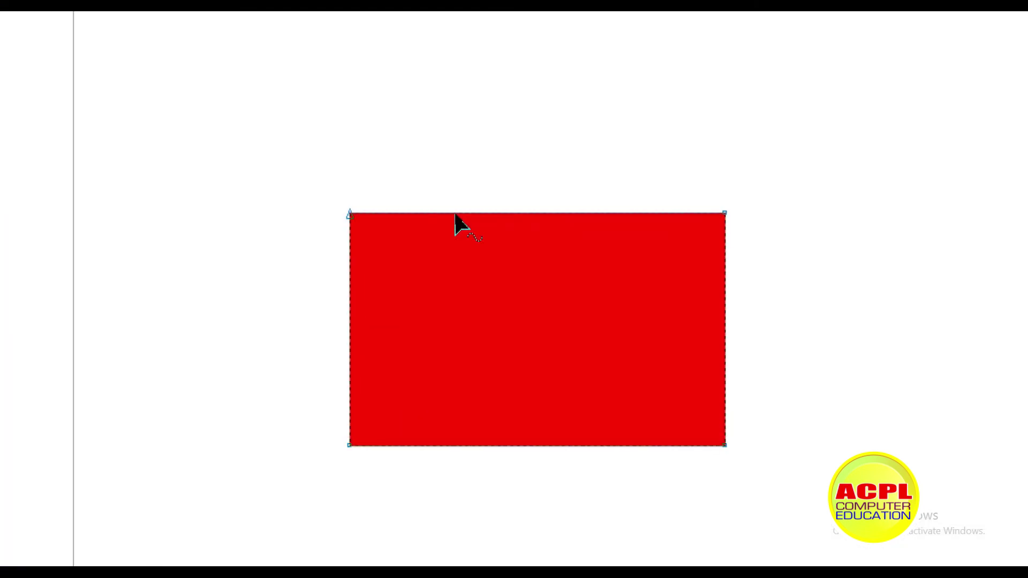
Step: Convert the red shape's top edge to a curve and bend it into a wave, raised on the left and dipping on the right
click(455, 214)
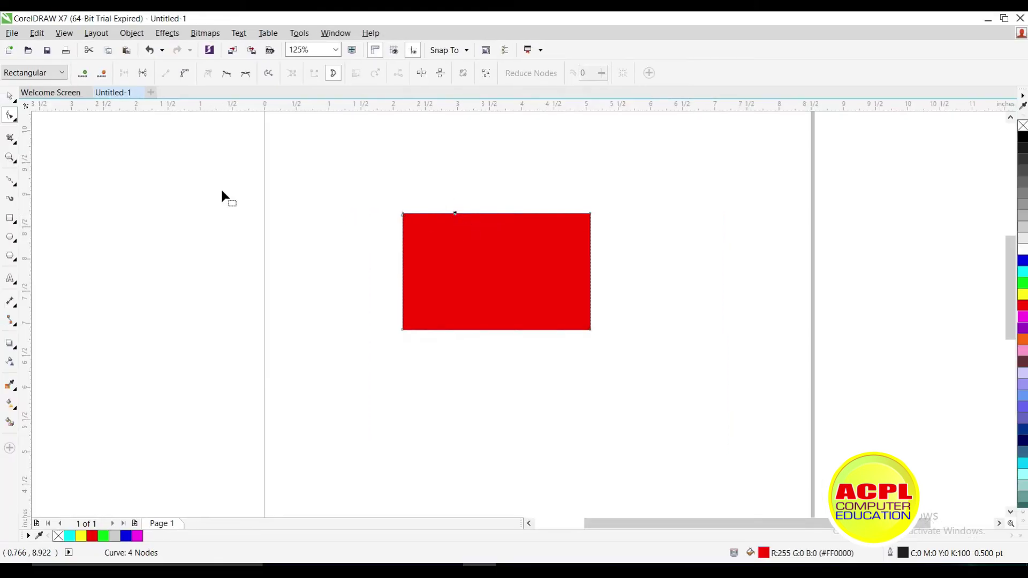
click(185, 73)
drag(461, 212, 457, 146)
click(404, 214)
drag(527, 212, 521, 261)
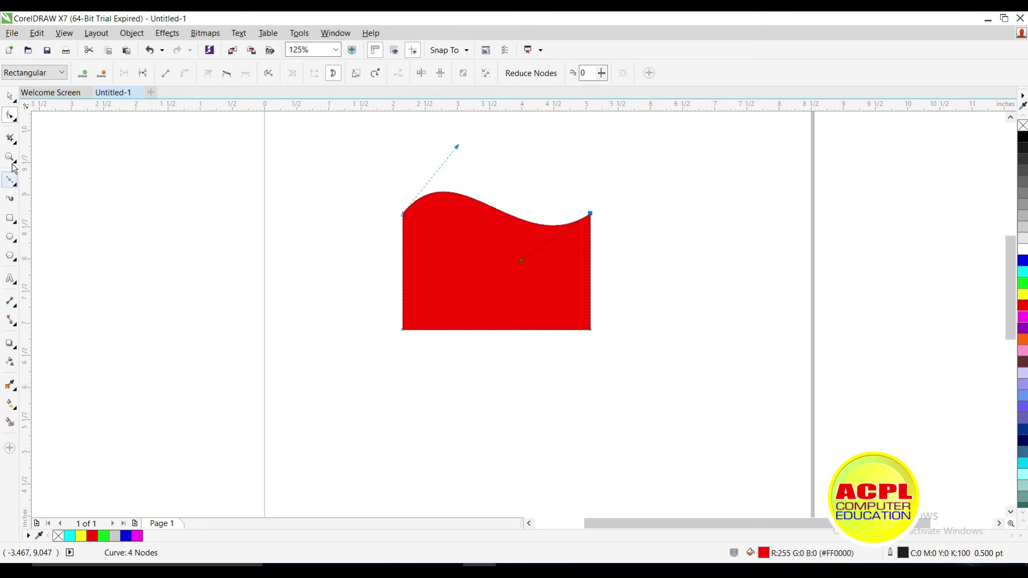
Step: Delete the red shape and draw an ellipse about 3.06 by 2.57 inches on the empty page
click(11, 99)
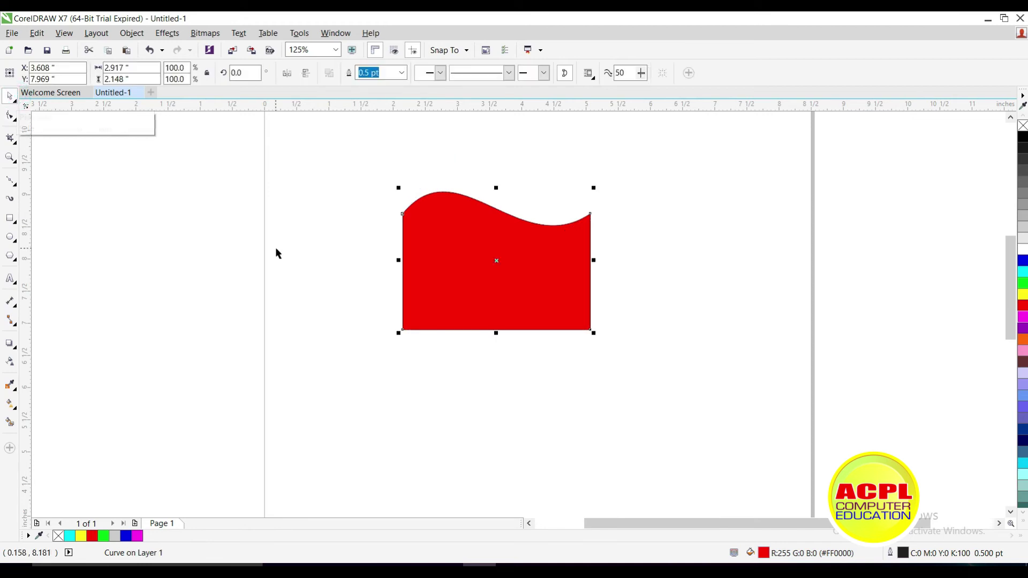
key(Delete)
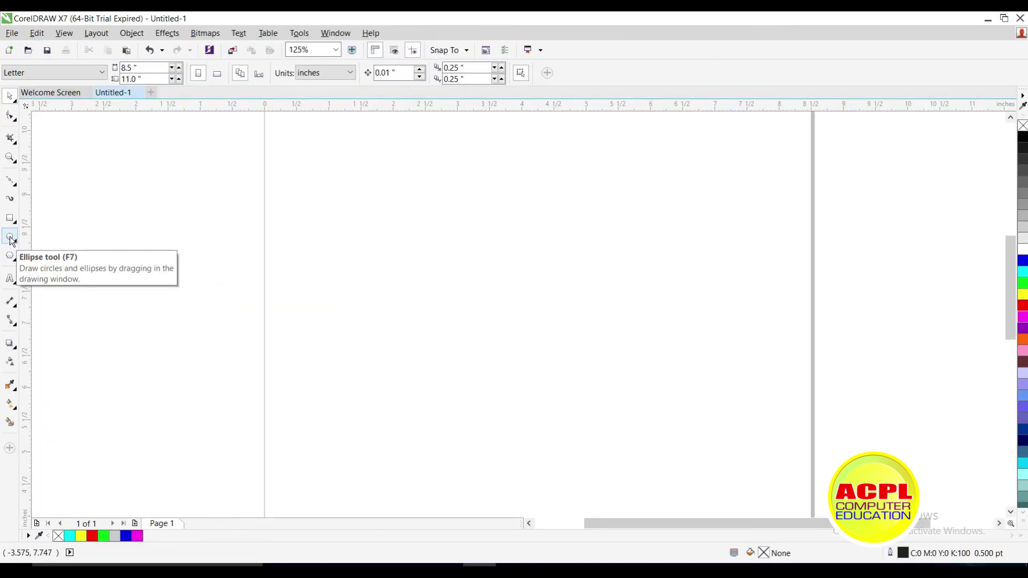
click(10, 239)
drag(368, 234, 568, 403)
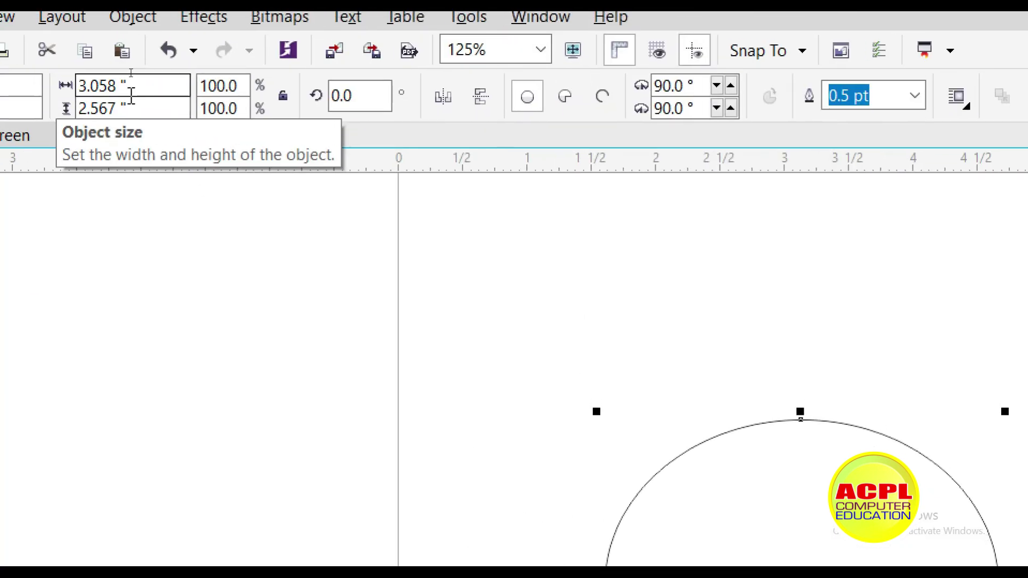
Step: Set the ellipse's width and height to 2 inches, and stretch it sideways to a width of about 4.3 inches
double_click(130, 86)
text(2)
key(Tab)
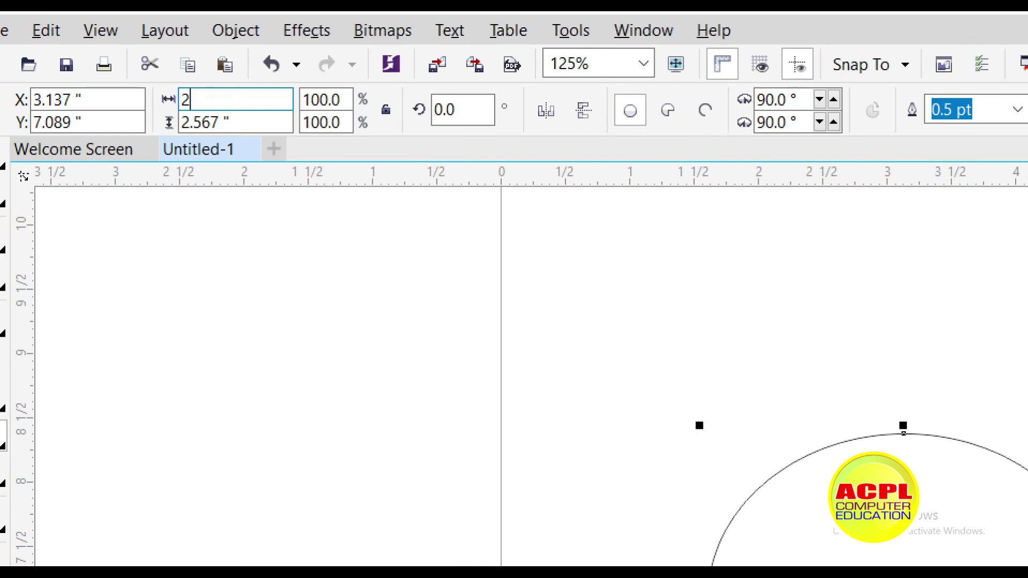
text(2)
key(Return)
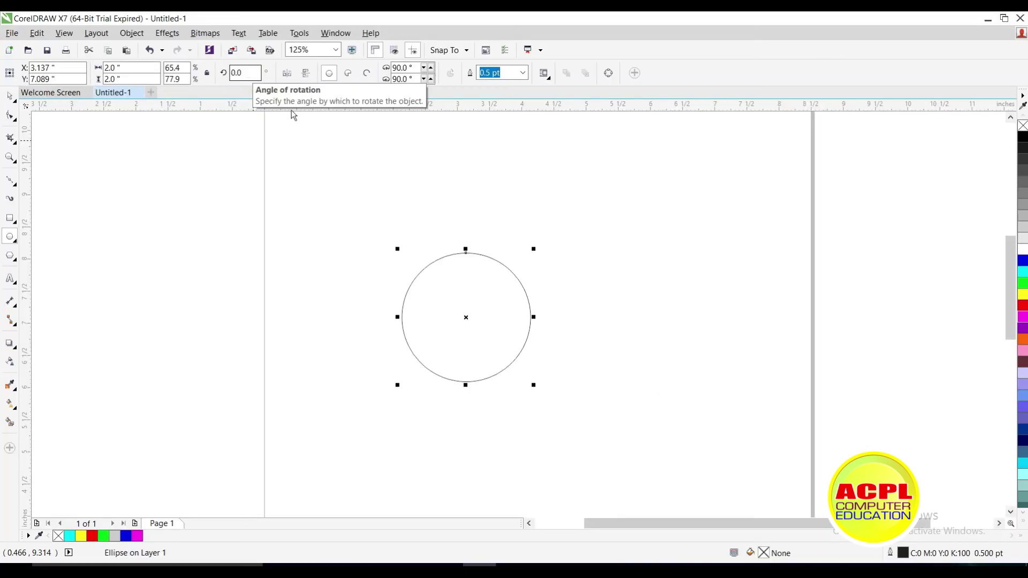
drag(534, 317, 682, 317)
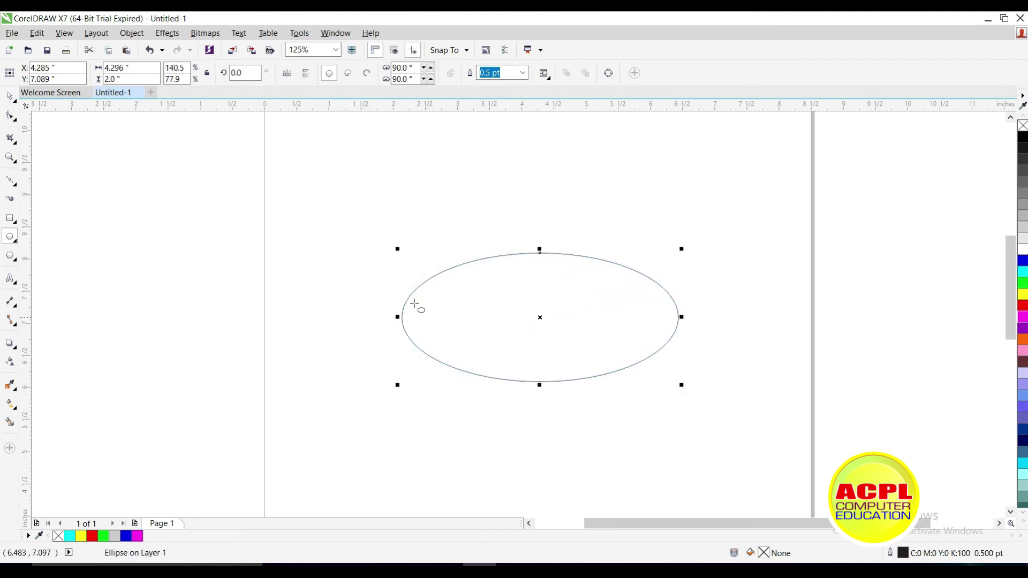
Step: Rotate the ellipse by 20 degrees and undo the rotation
double_click(245, 73)
text(20)
key(Return)
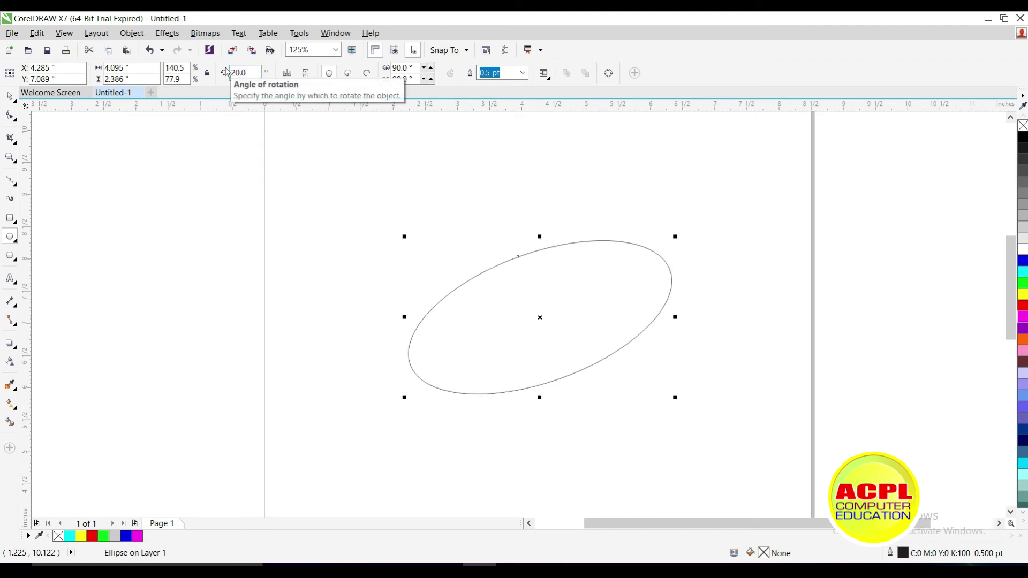
key(ctrl+z)
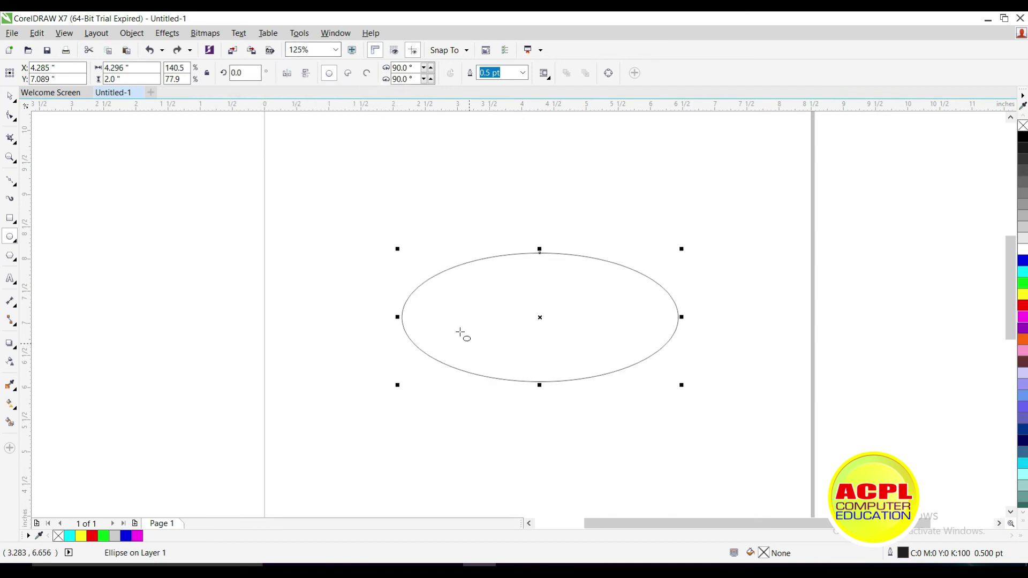
Step: Mirror the ellipse horizontally and vertically, and change it into a pie shape
click(286, 75)
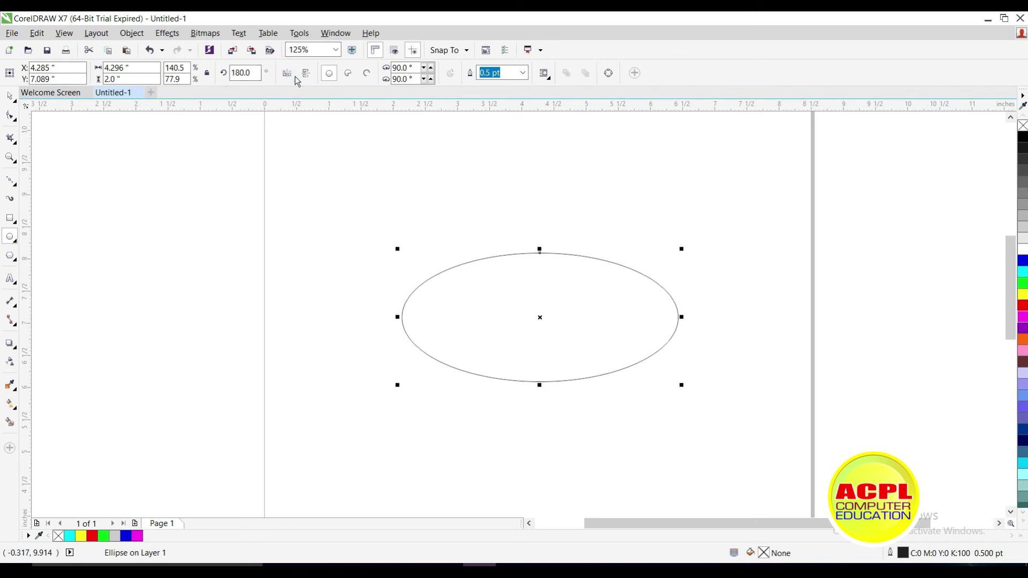
click(307, 78)
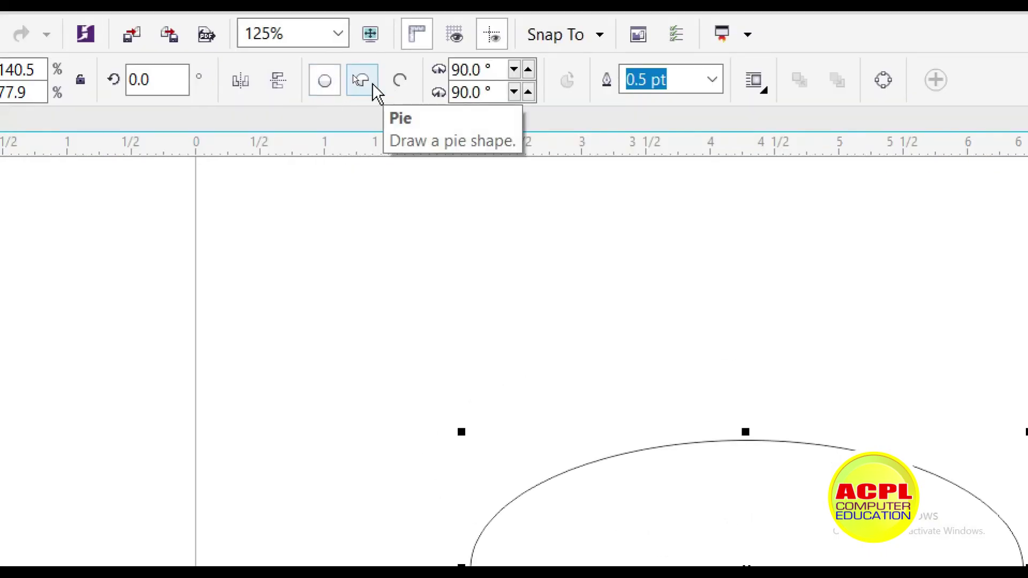
click(361, 80)
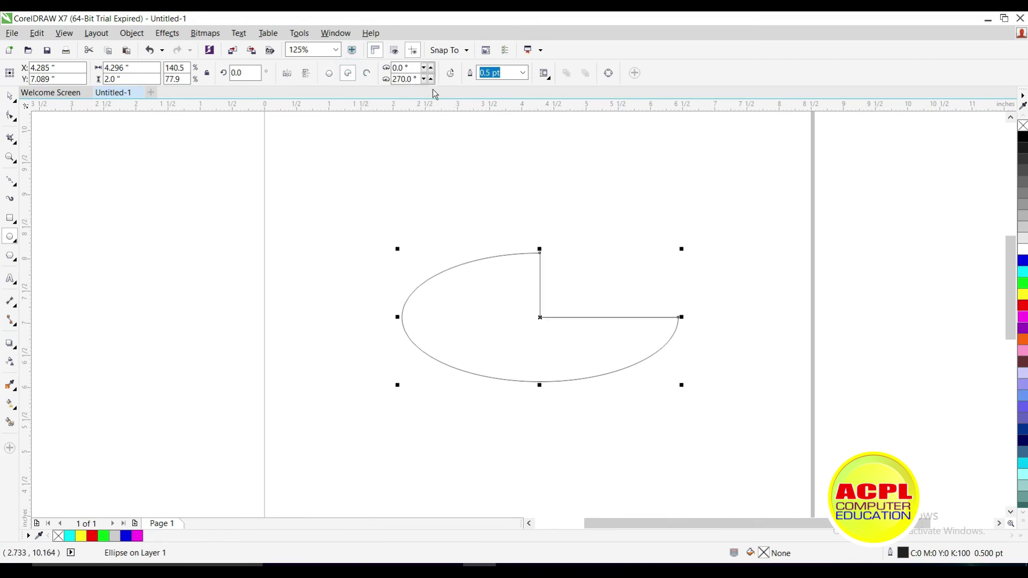
Step: Raise the pie shape's starting angle in single-degree increments to 7 degrees
click(431, 68)
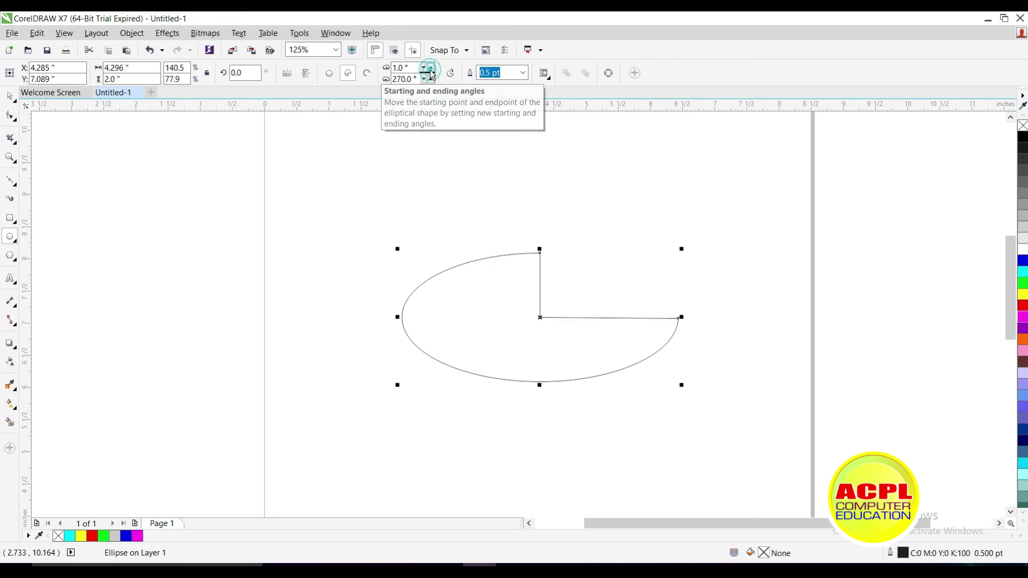
click(431, 68)
click(431, 68)
click(431, 68)
click(431, 68)
click(431, 68)
click(431, 68)
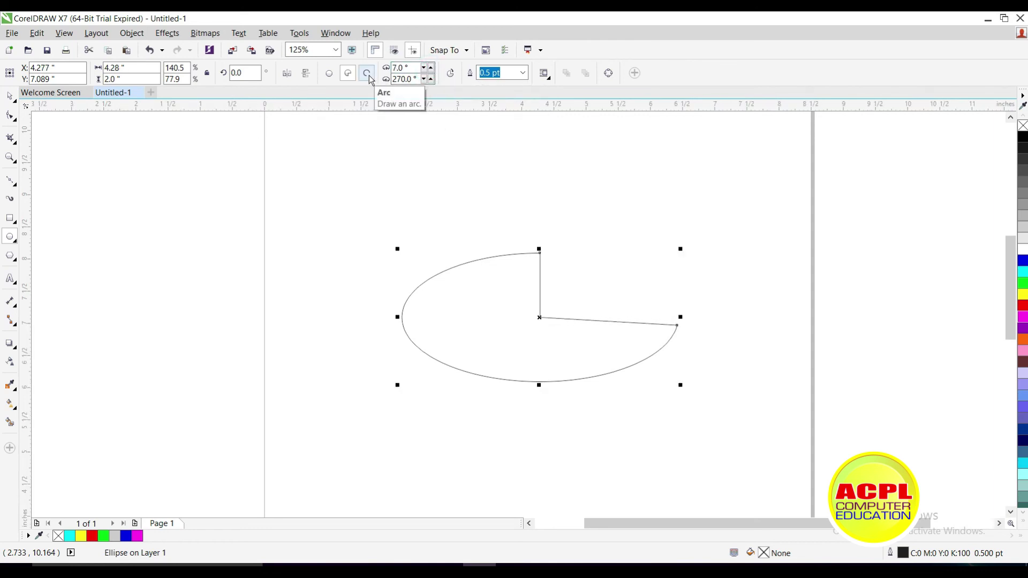
Step: Change the pie into an arc and switch its direction repeatedly, ending with the short upper-right arc
click(370, 78)
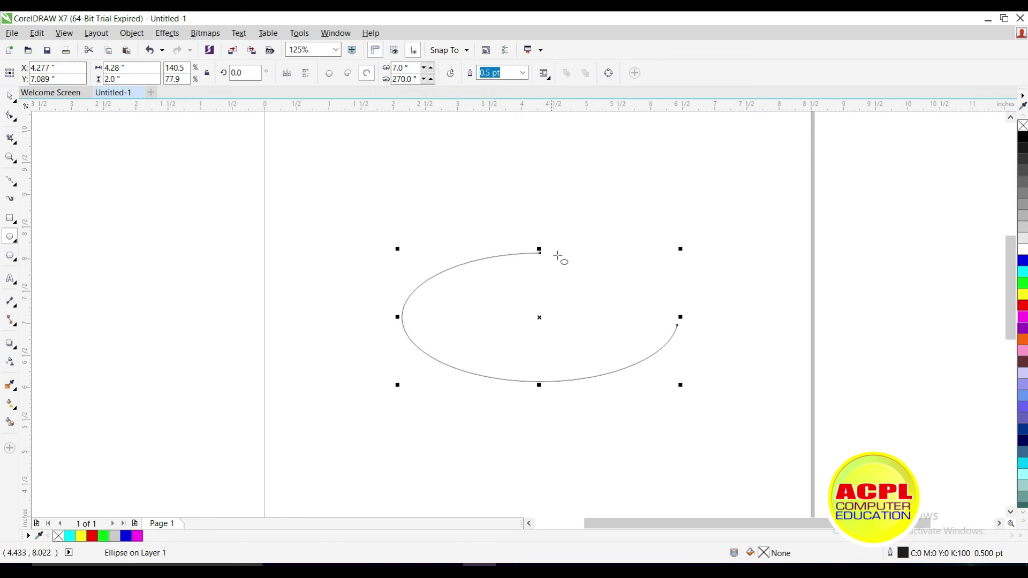
click(450, 79)
click(450, 78)
click(450, 78)
click(450, 78)
click(450, 78)
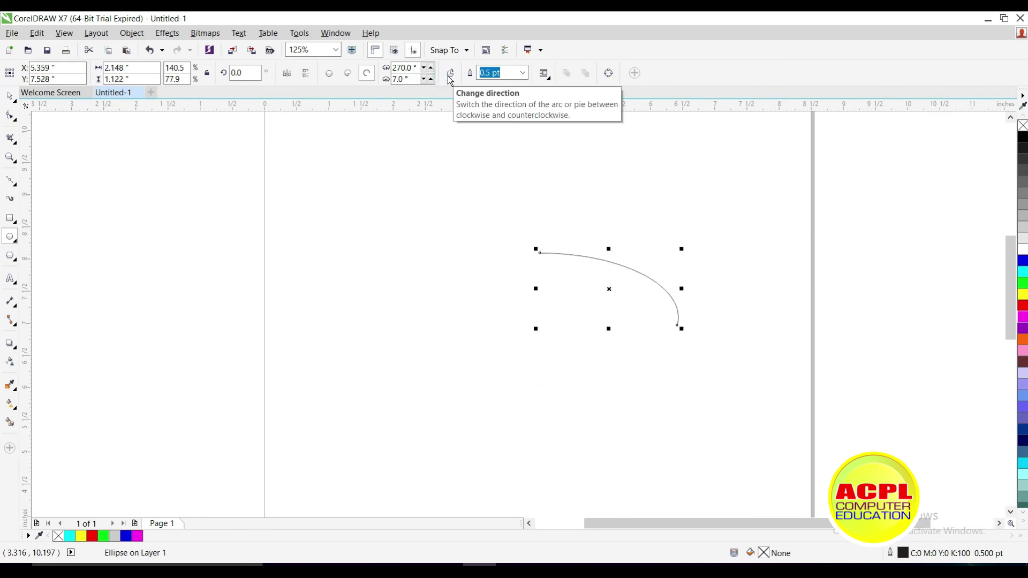
Step: Change the arc back to a full ellipse and set its outline width to 8 pt
click(329, 75)
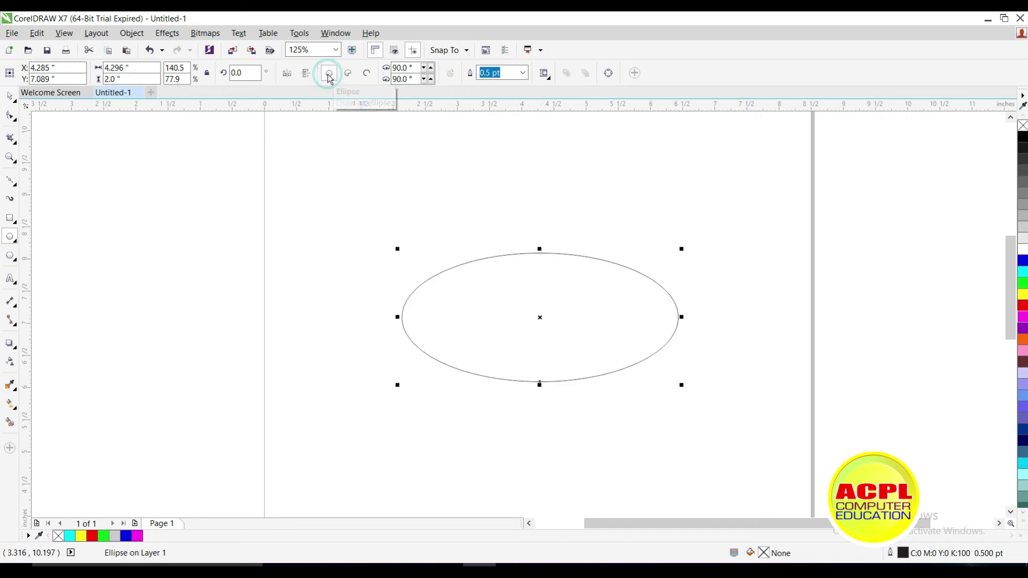
click(523, 75)
click(497, 176)
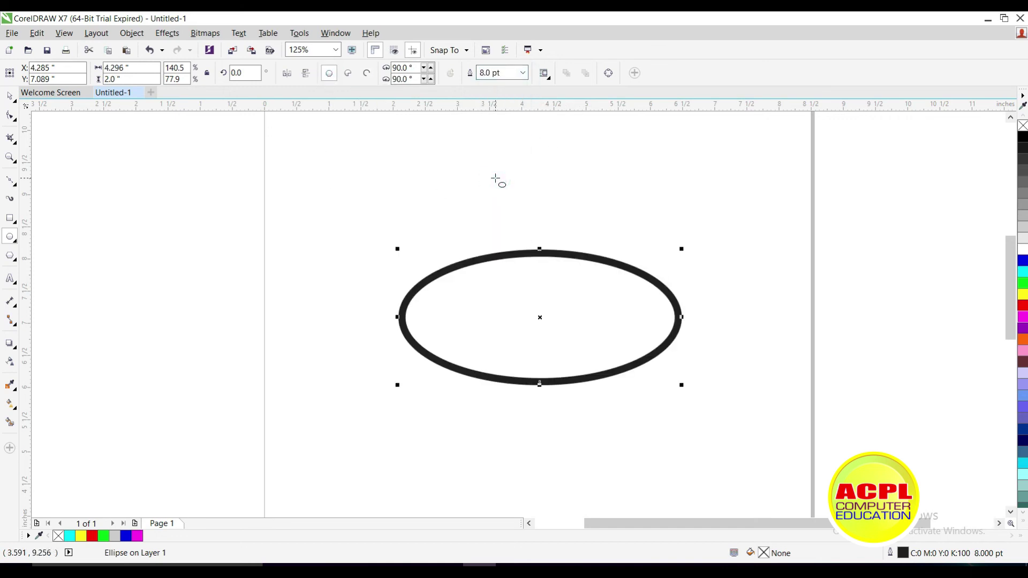
Step: Set the ellipse's outline width to 2 pt and look over the text wrapping styles without choosing one
click(523, 73)
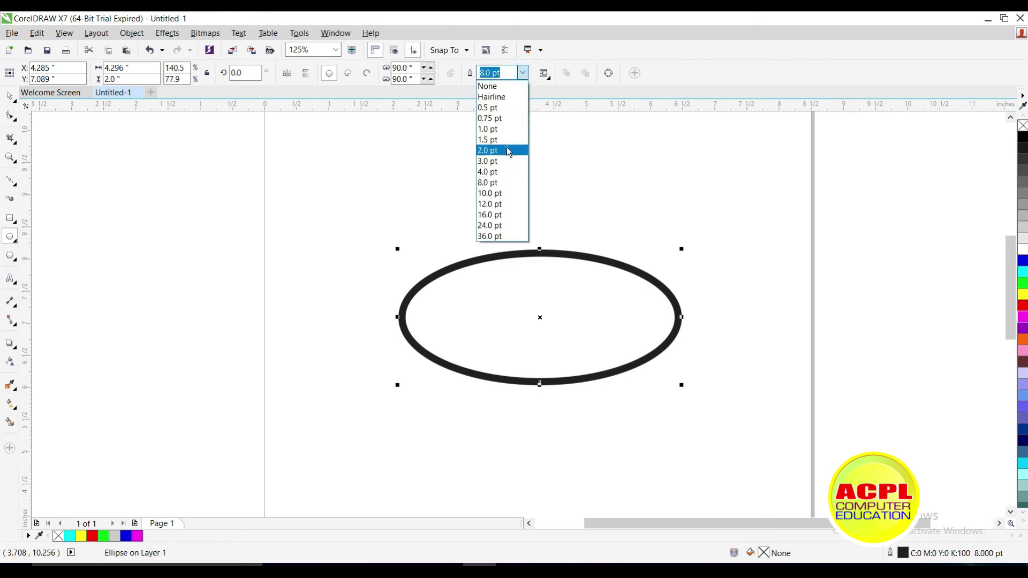
click(507, 150)
click(544, 73)
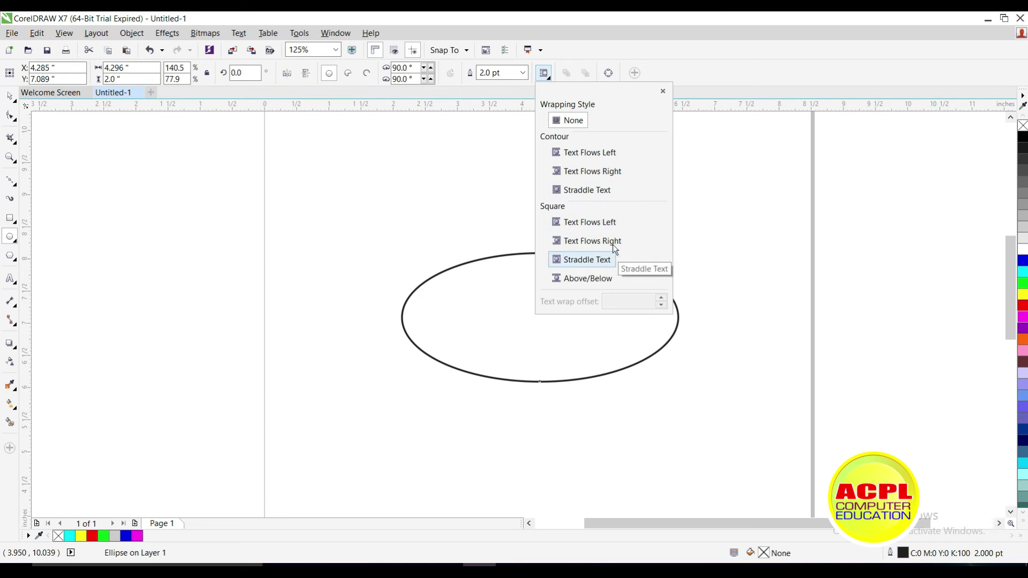
click(645, 54)
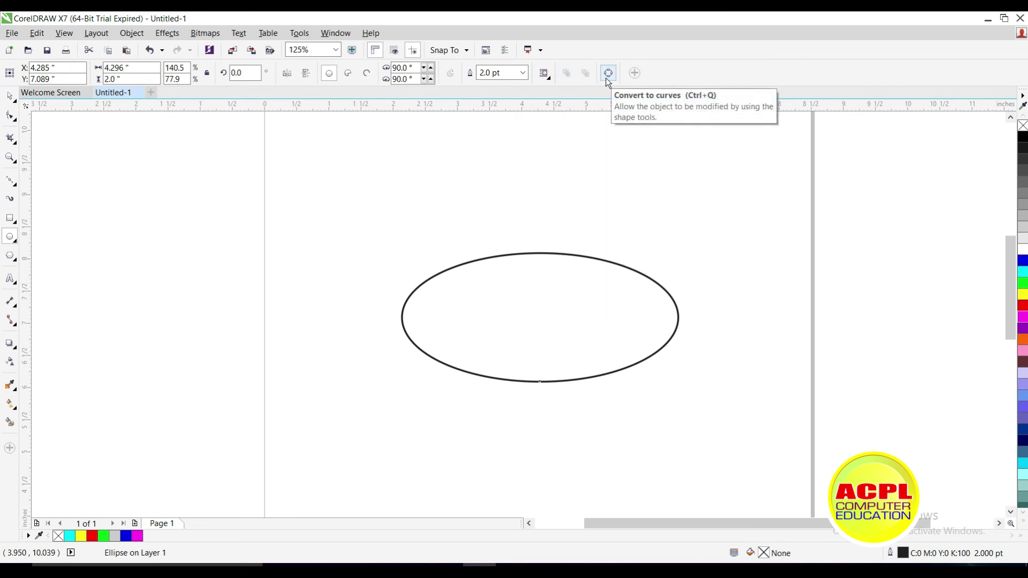
Step: Delete the ellipse and draw a circle about 2.77 inches wide and 2.76 inches high with the Ellipse tool
click(9, 96)
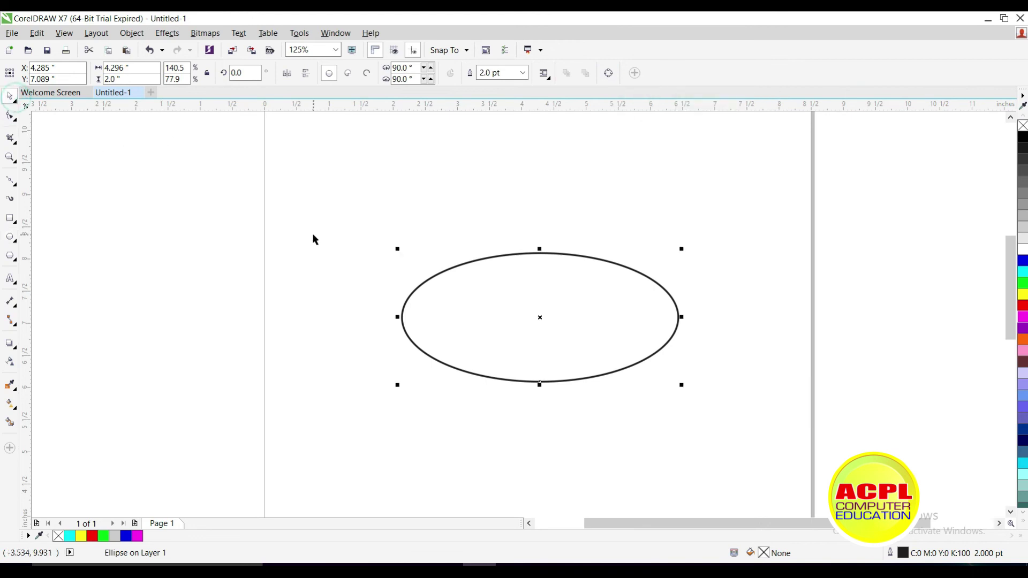
key(Delete)
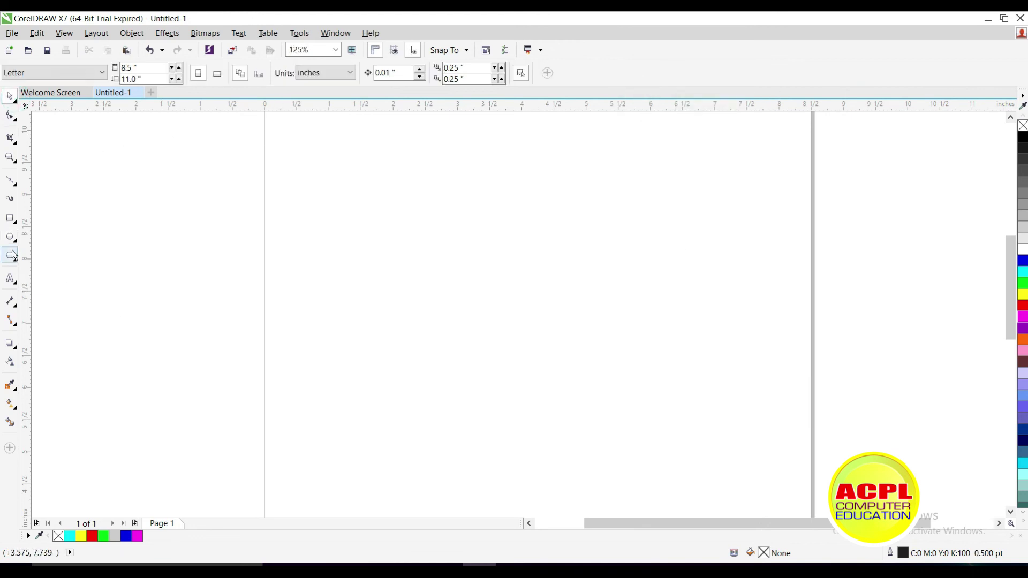
click(10, 236)
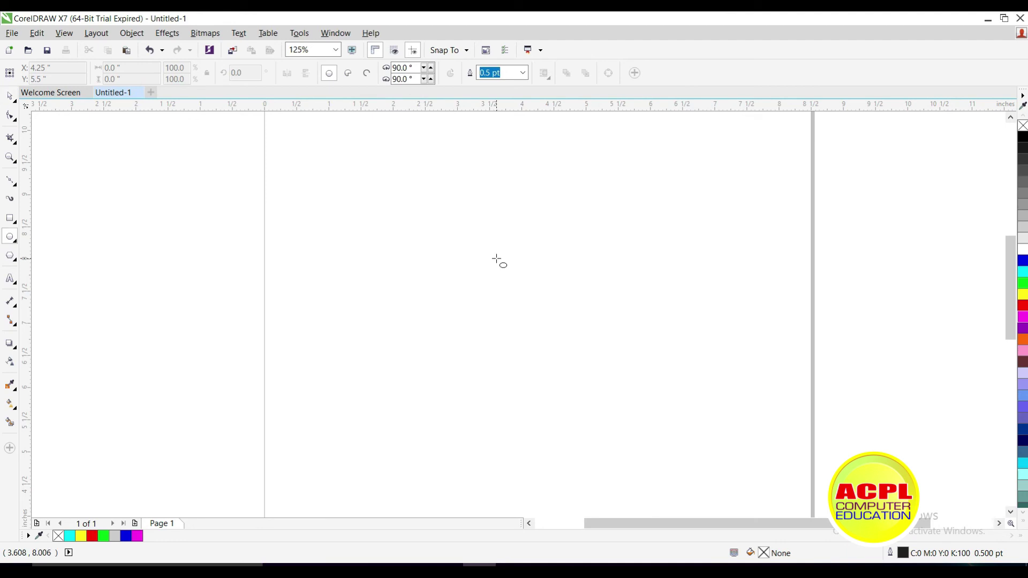
drag(475, 248, 654, 427)
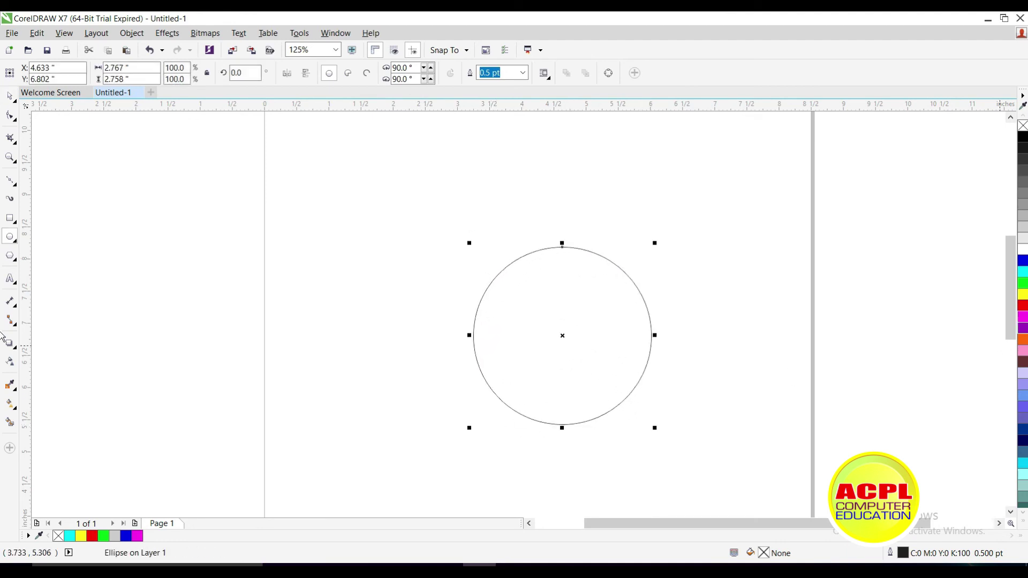
Step: Try red and light gray fills on the circle, and finish with a white fill
click(1023, 306)
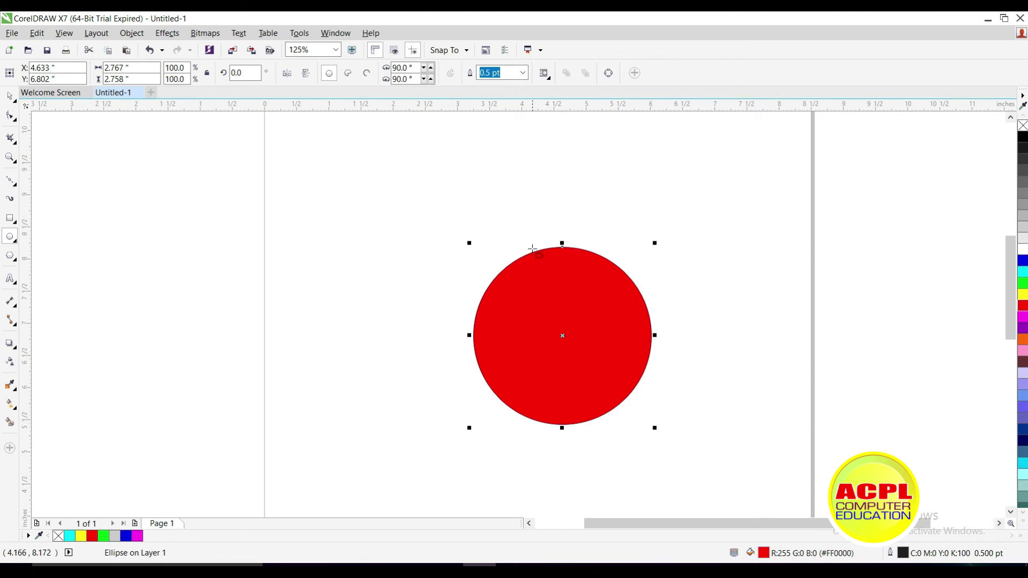
click(1023, 238)
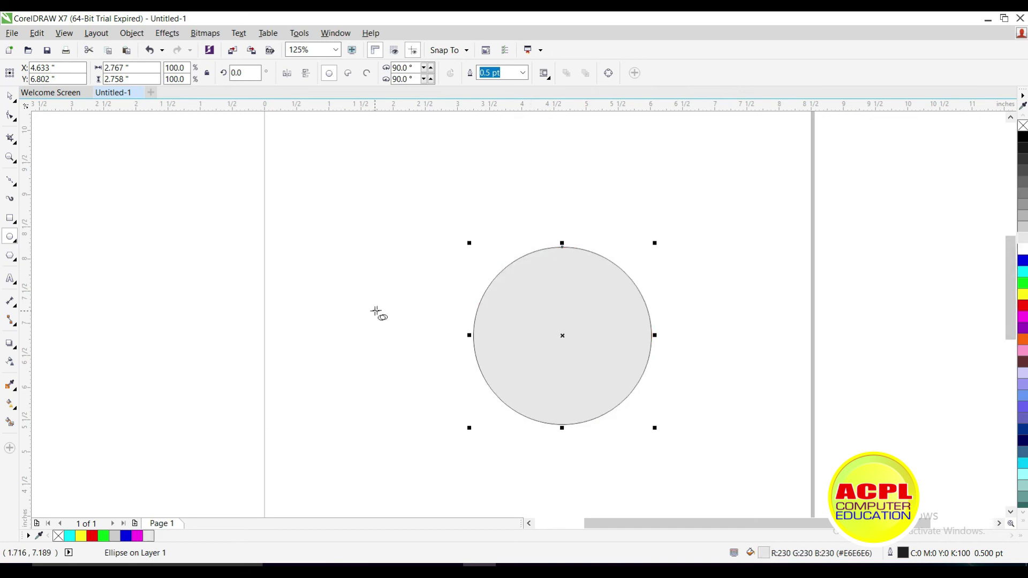
click(1021, 253)
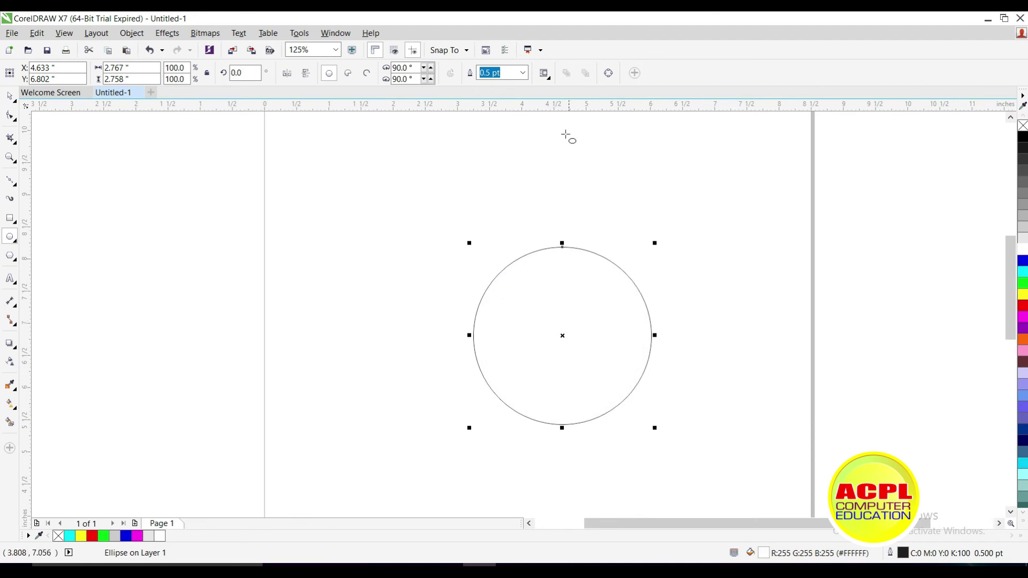
Step: Try to reshape the circle by moving its single top node with the Shape tool, and undo the change
click(11, 117)
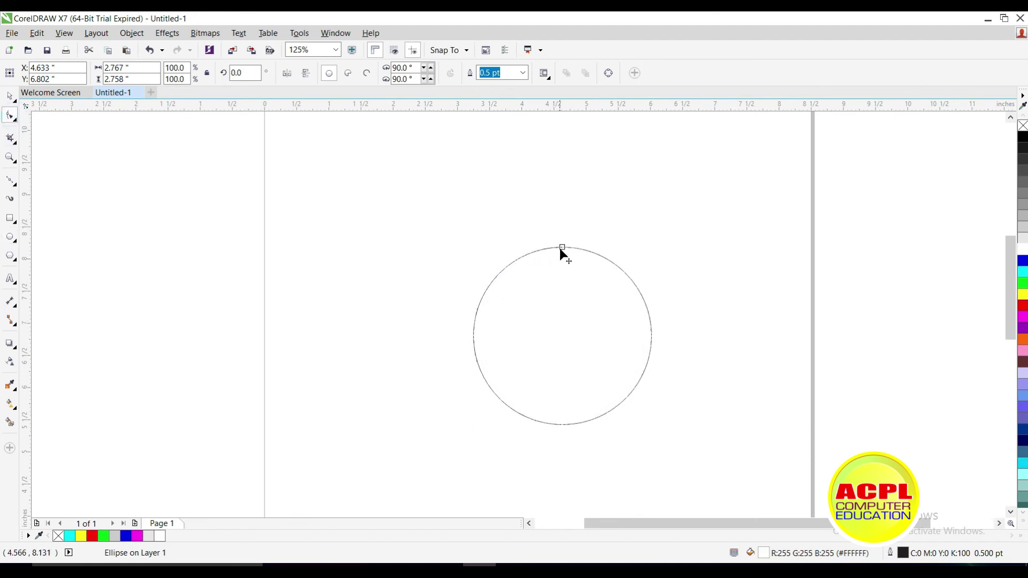
drag(562, 247, 506, 352)
key(ctrl+z)
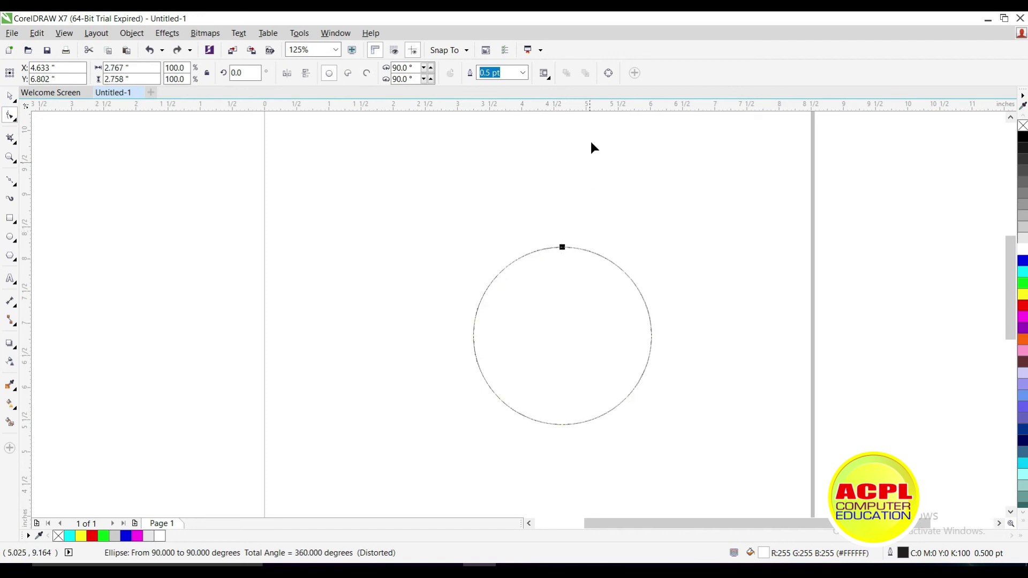
Step: Convert the circle to curves, move its top node straight up to form an egg shape, and deselect it
click(609, 76)
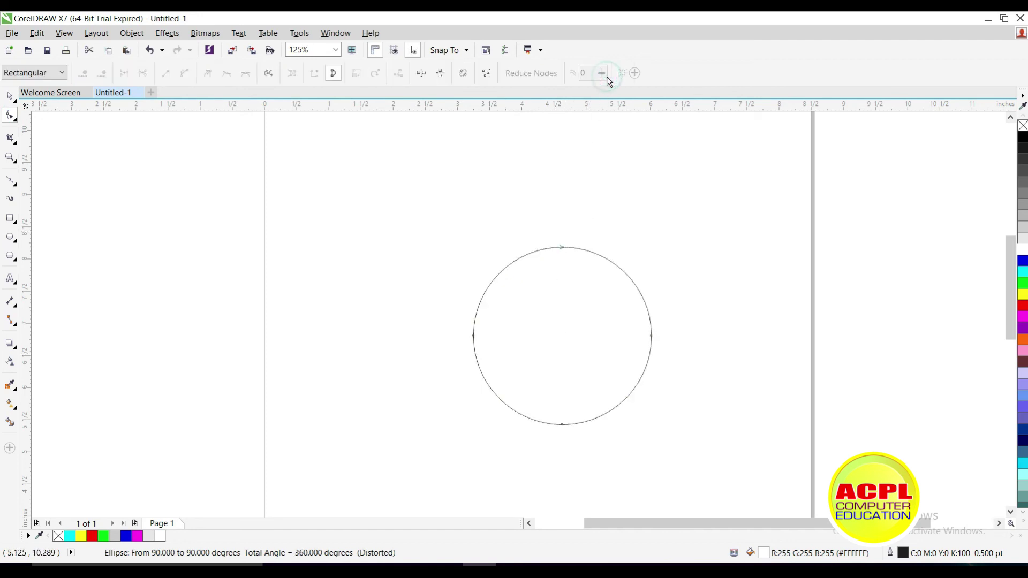
click(562, 248)
drag(562, 248, 561, 217)
click(9, 95)
click(111, 182)
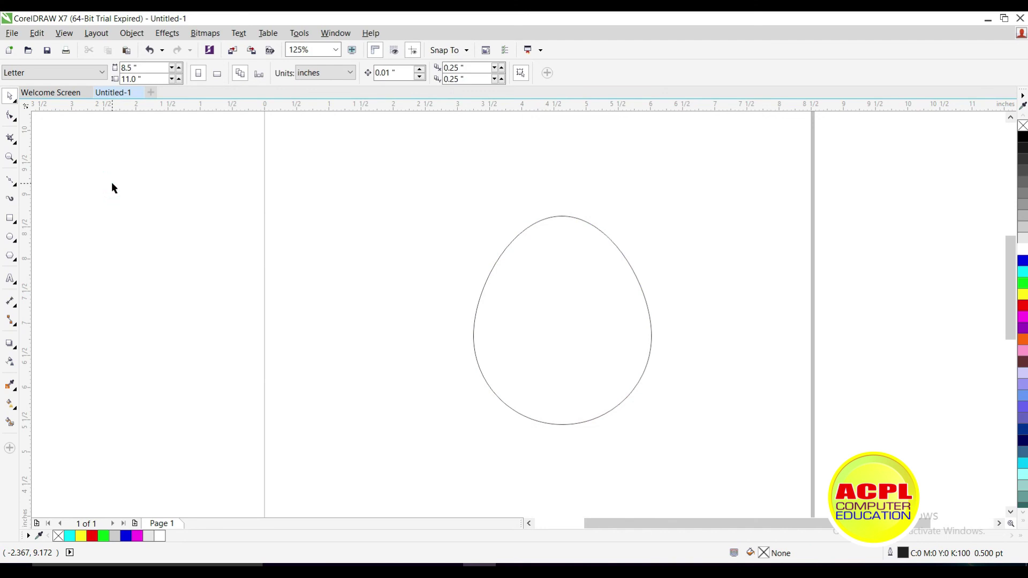
Step: Reselect the egg curve for node editing and move its top node further up to make it taller
click(561, 215)
click(9, 115)
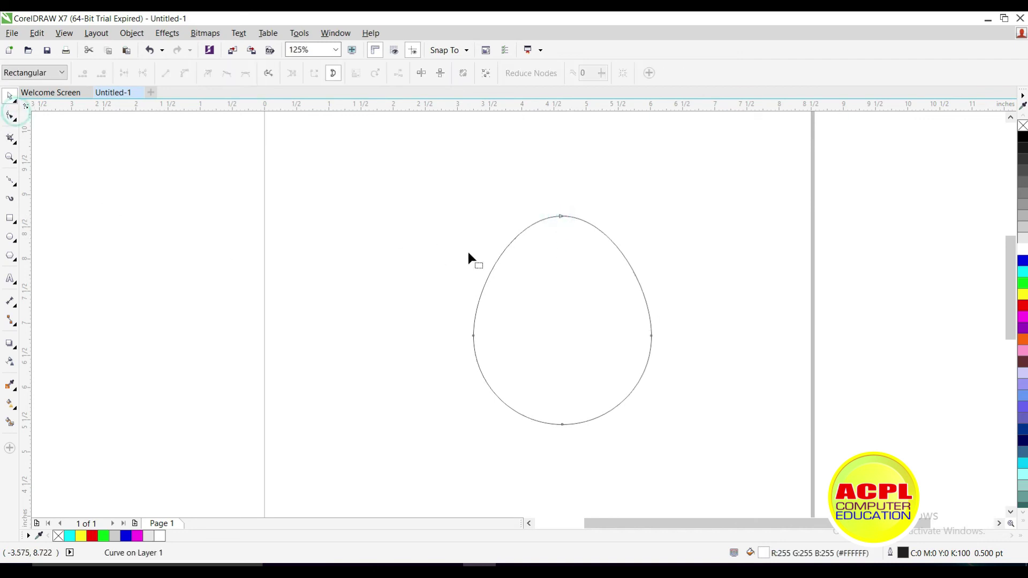
drag(560, 215, 561, 191)
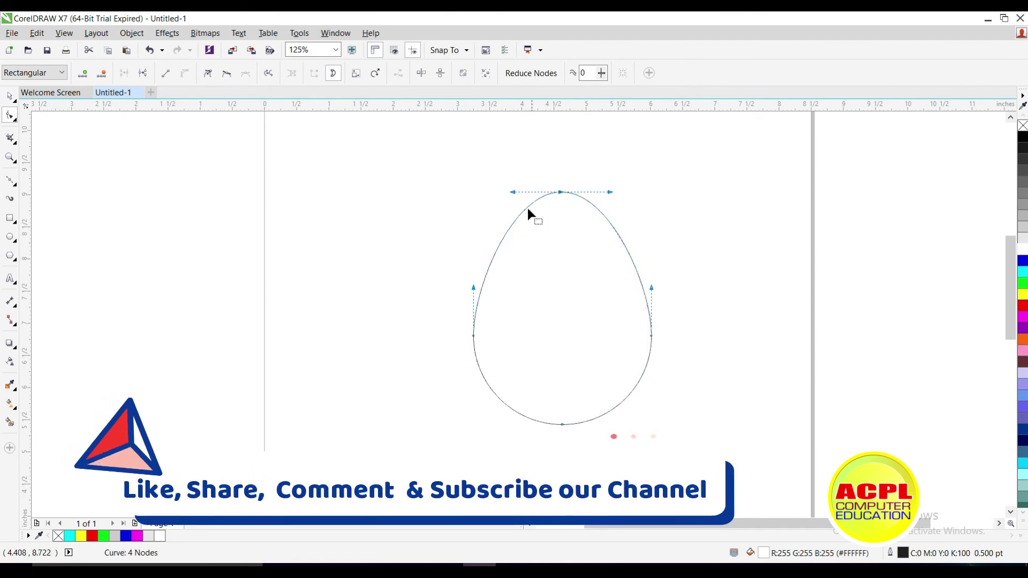
Step: Try to bend the curve by moving the top node's left control handle downward, and undo each attempt
click(515, 192)
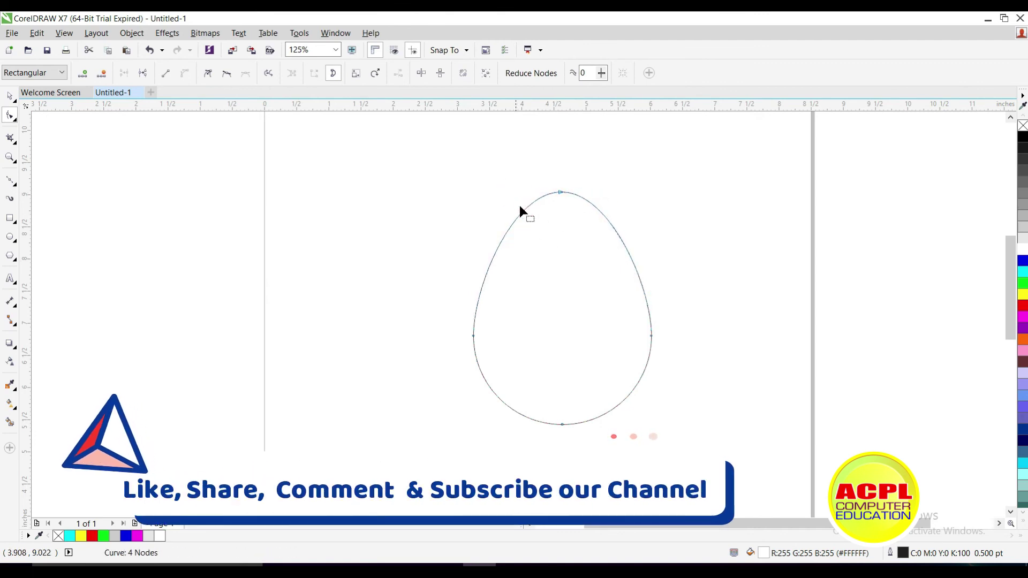
click(559, 192)
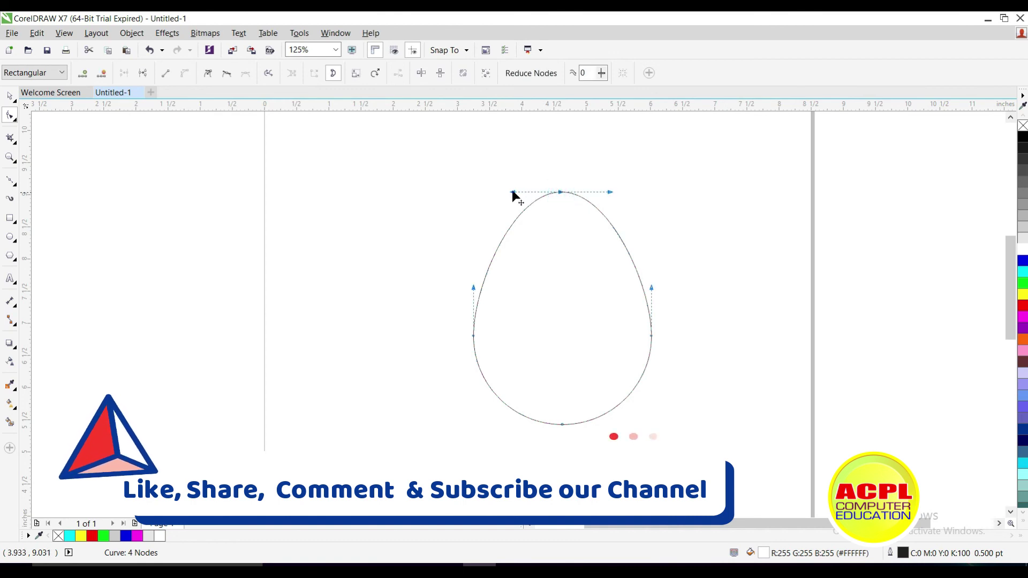
mouse_move(512, 191)
mouse_down()
mouse_move(523, 242)
mouse_move(506, 203)
mouse_up()
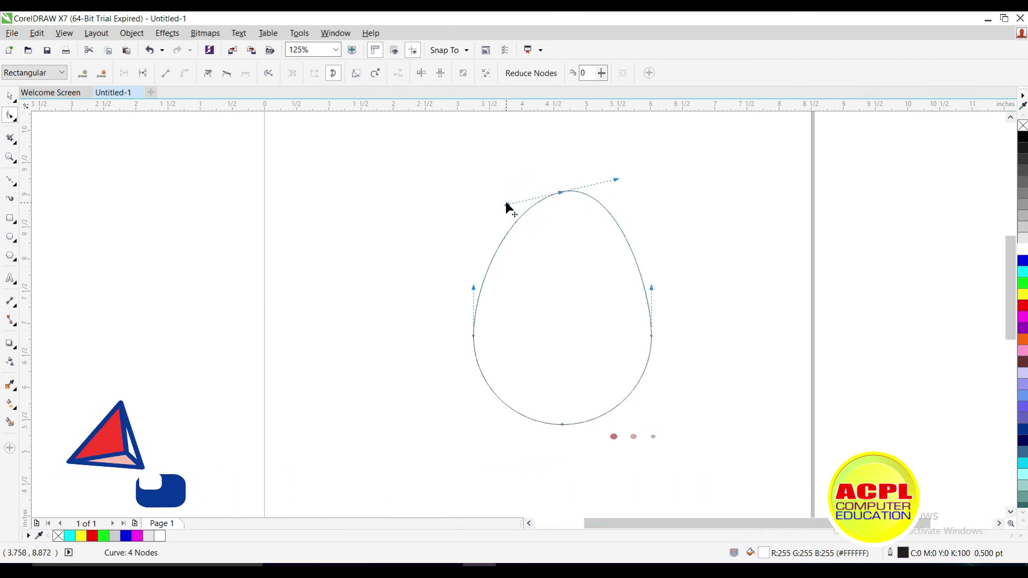
key(ctrl+z)
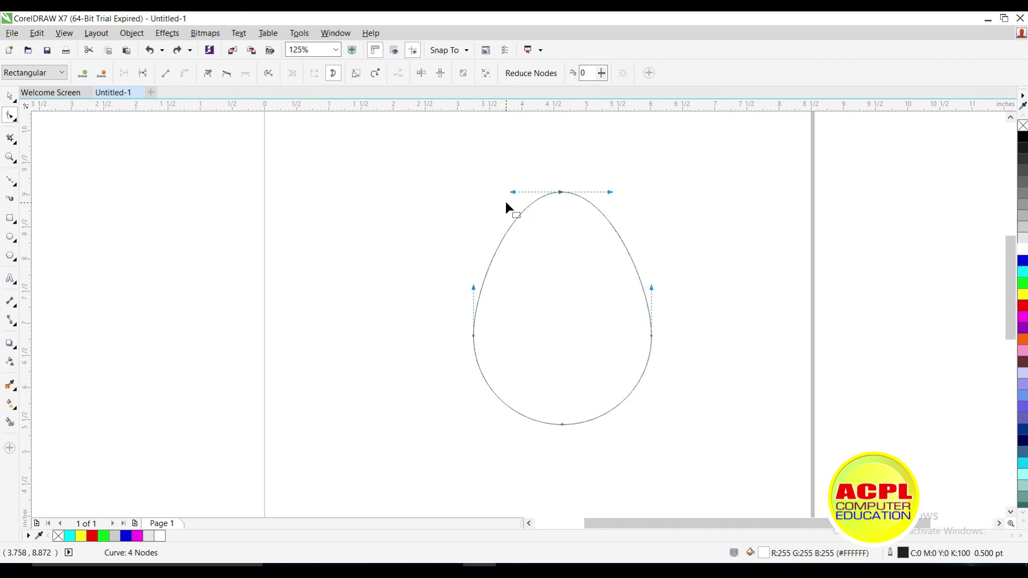
drag(512, 192, 520, 235)
key(ctrl+z)
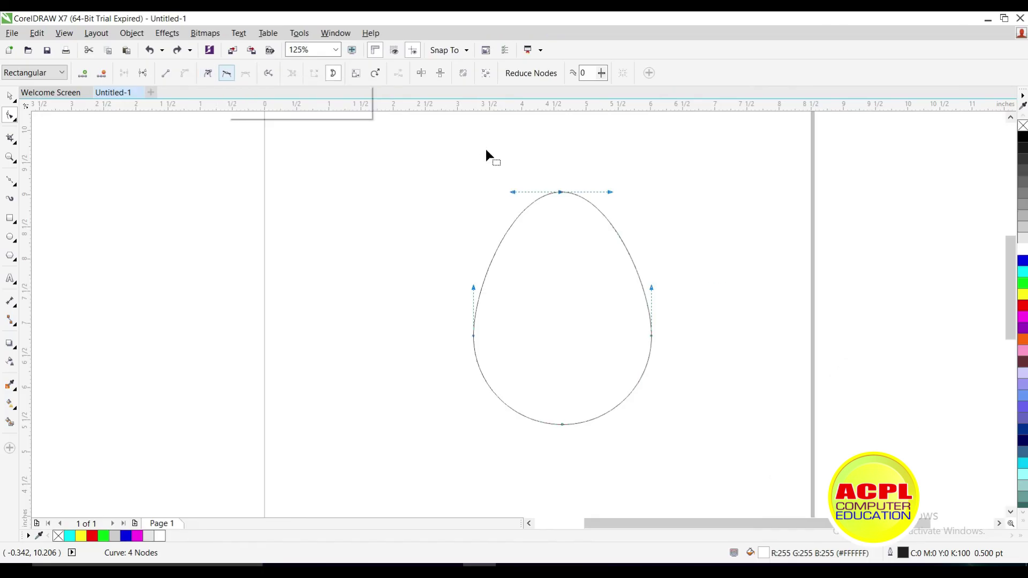
Step: Make the top node a cusp and angle both its control handles downward to form a pointed drop shape
click(208, 74)
drag(512, 192, 538, 254)
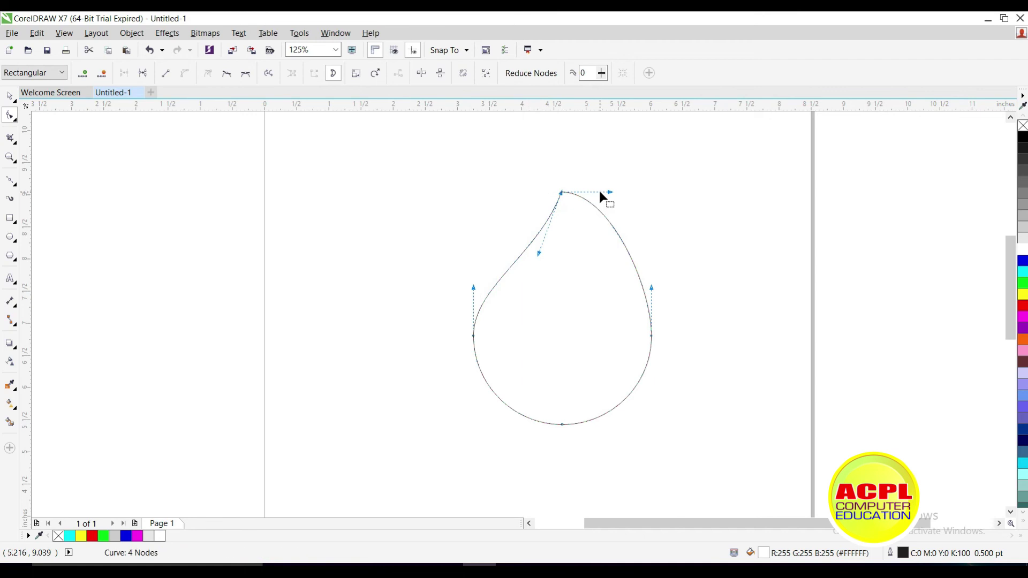
drag(609, 192, 598, 254)
Step: Fill the drop shape with red and deselect it
click(1023, 309)
key(space)
click(194, 220)
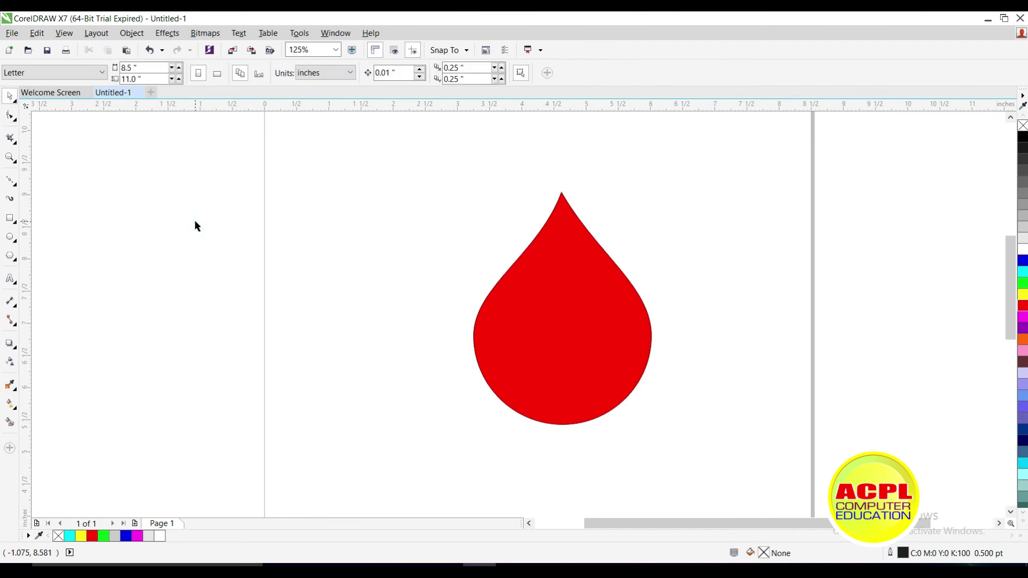